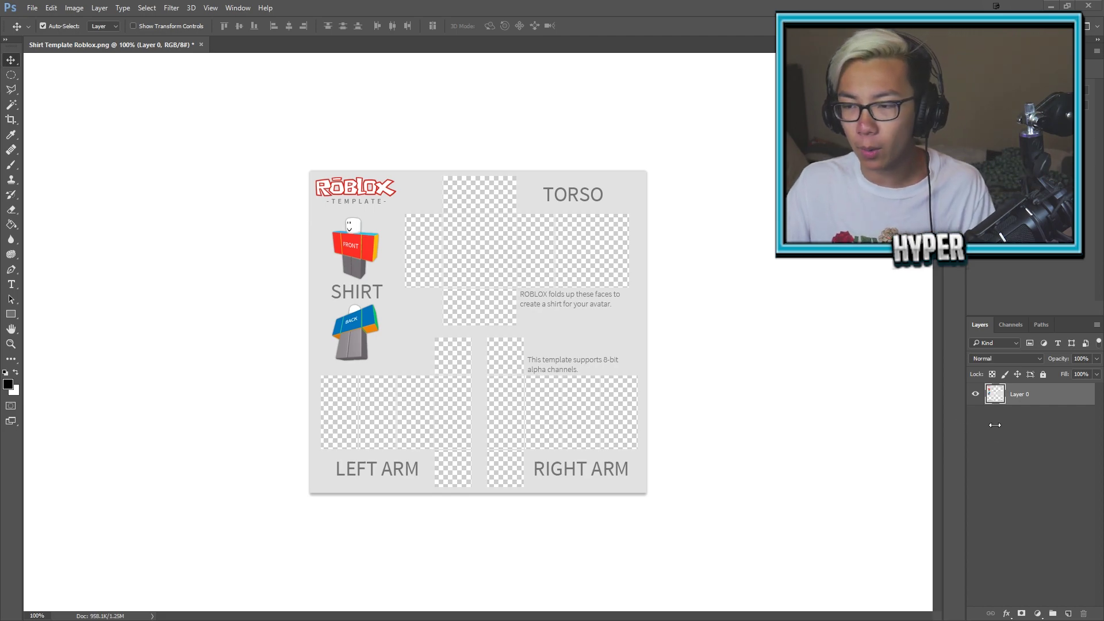
- Add a new layer beneath the shirt template layer and fill it with black using the Paint Bucket
left_click(1068, 613)
left_click_drag(1029, 409, 1038, 437)
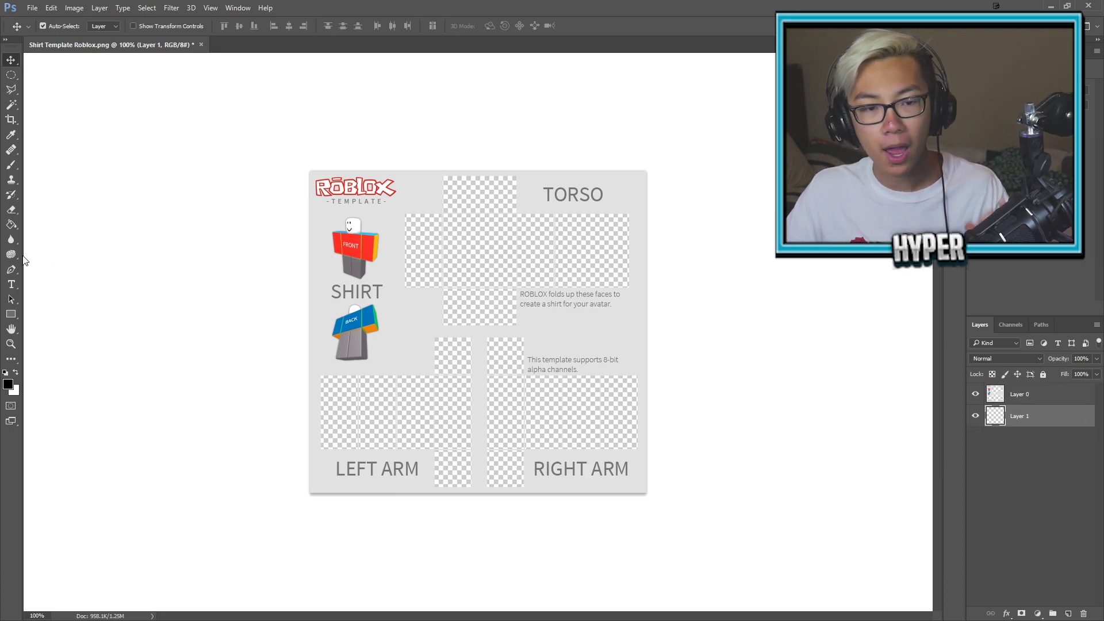
left_click(11, 224)
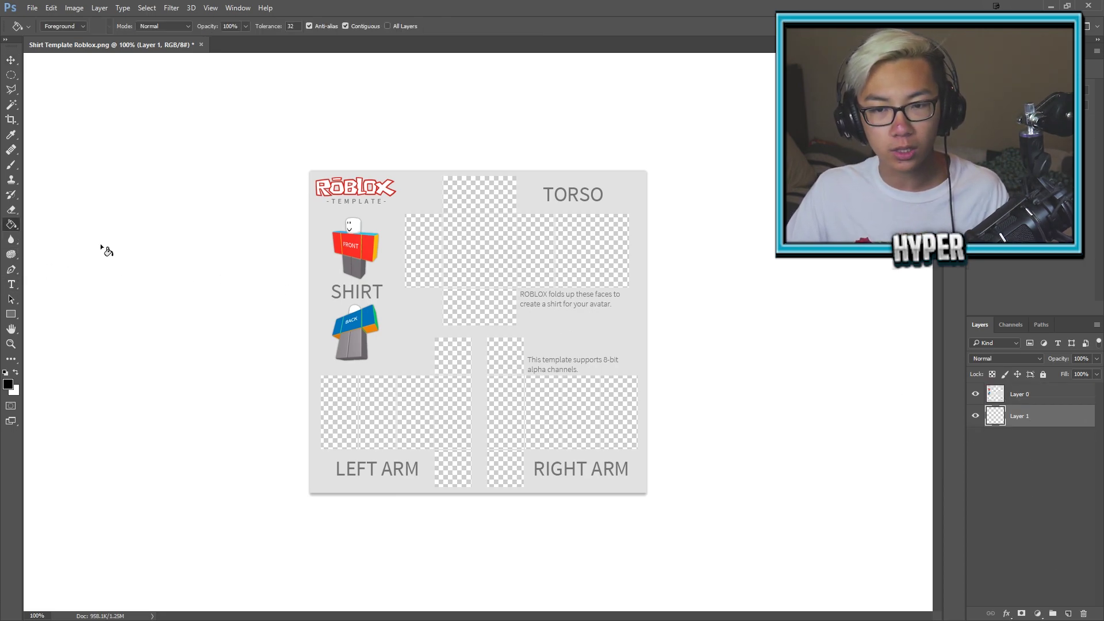
left_click(470, 270)
- Apply a light grey #d4d1d1 Color Overlay to the black fill layer
double_click(1046, 416)
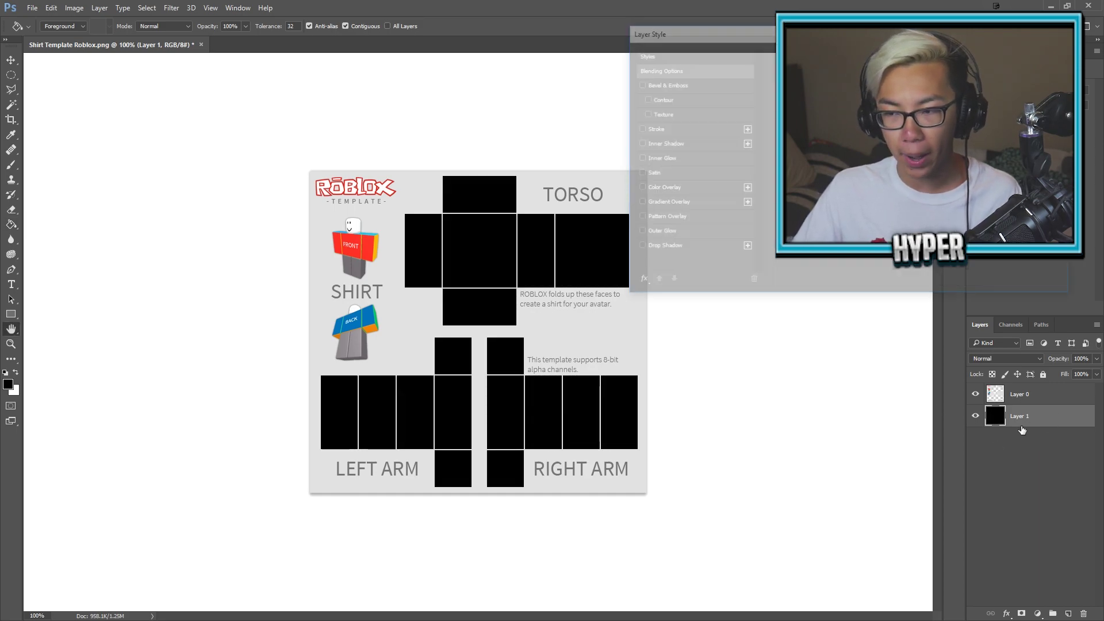
left_click(676, 189)
left_click(897, 81)
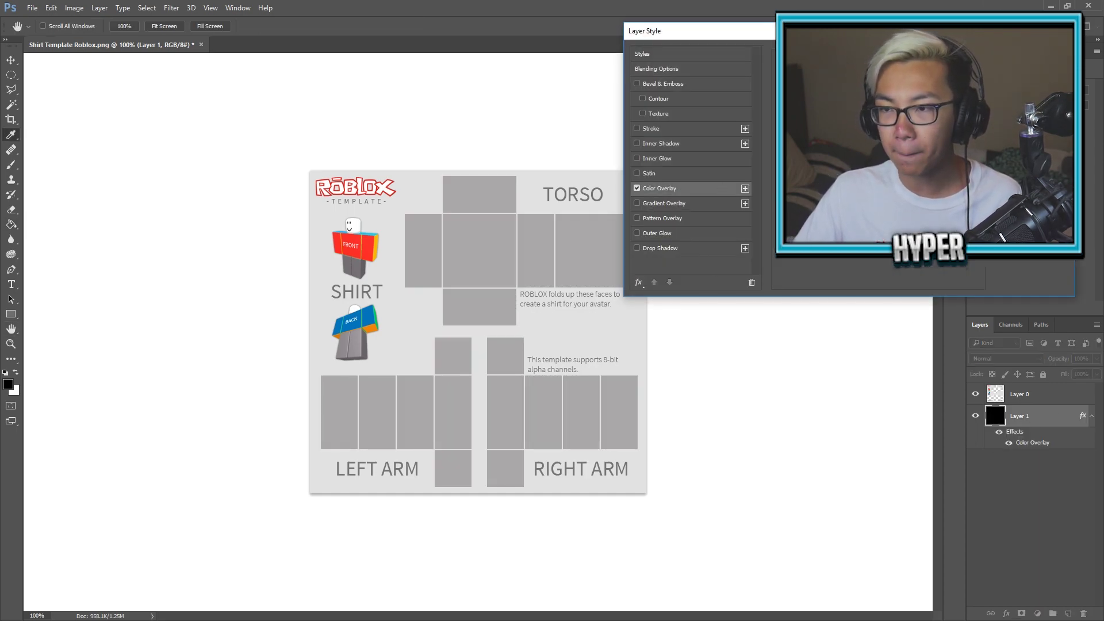
left_click(960, 391)
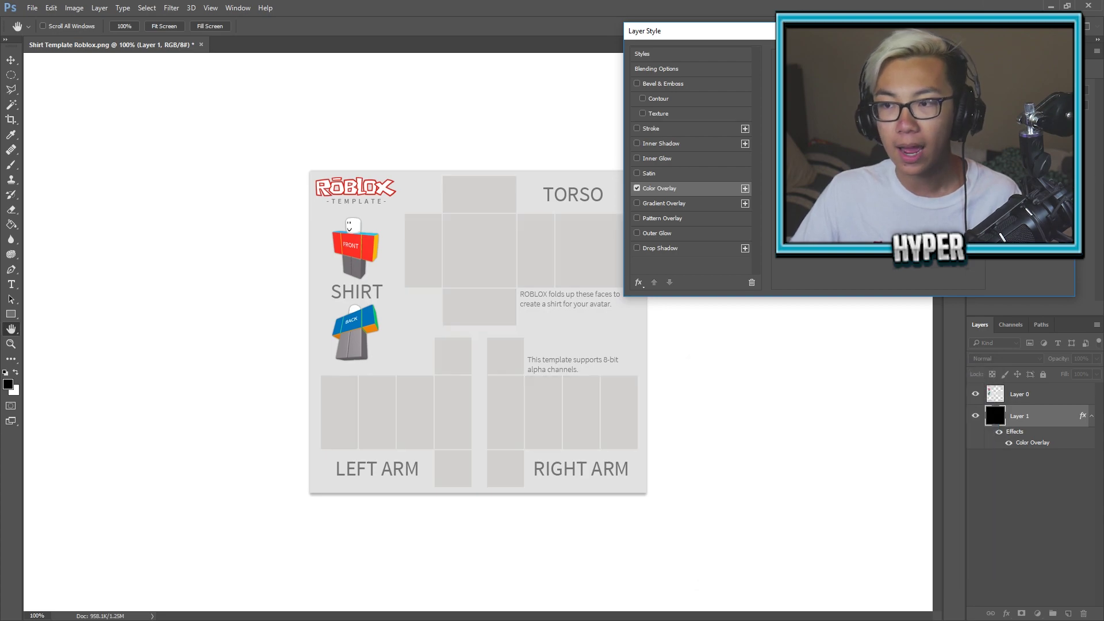
key("Return")
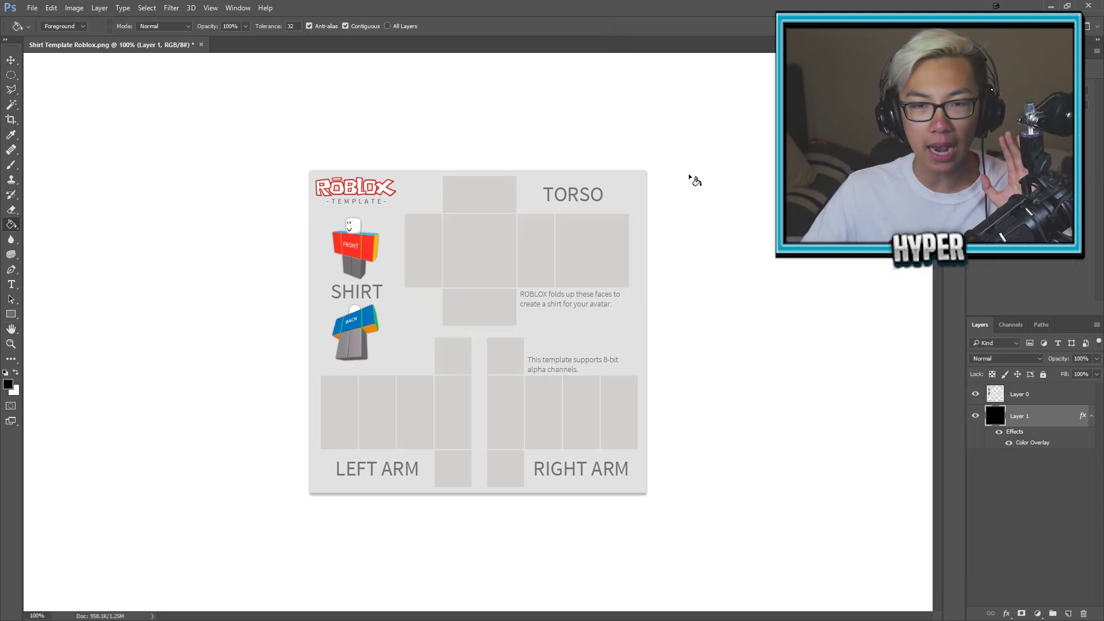
- Select the lowest squares of both arms with the Polygonal Lasso, delete their fill from Layer 1, and deselect
left_click(9, 92)
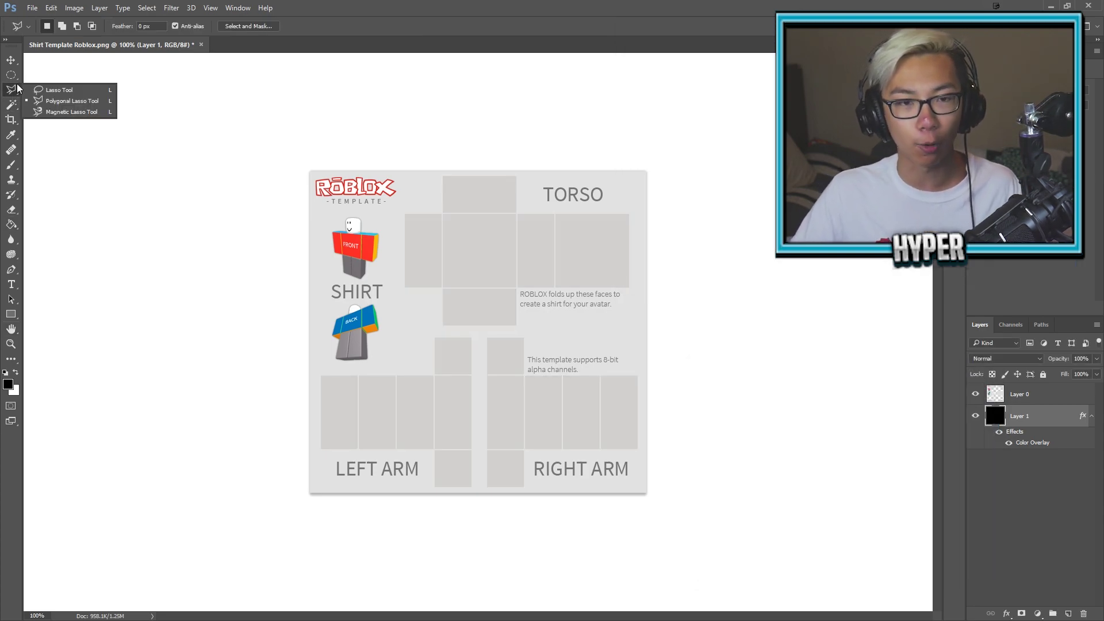
left_click(13, 76)
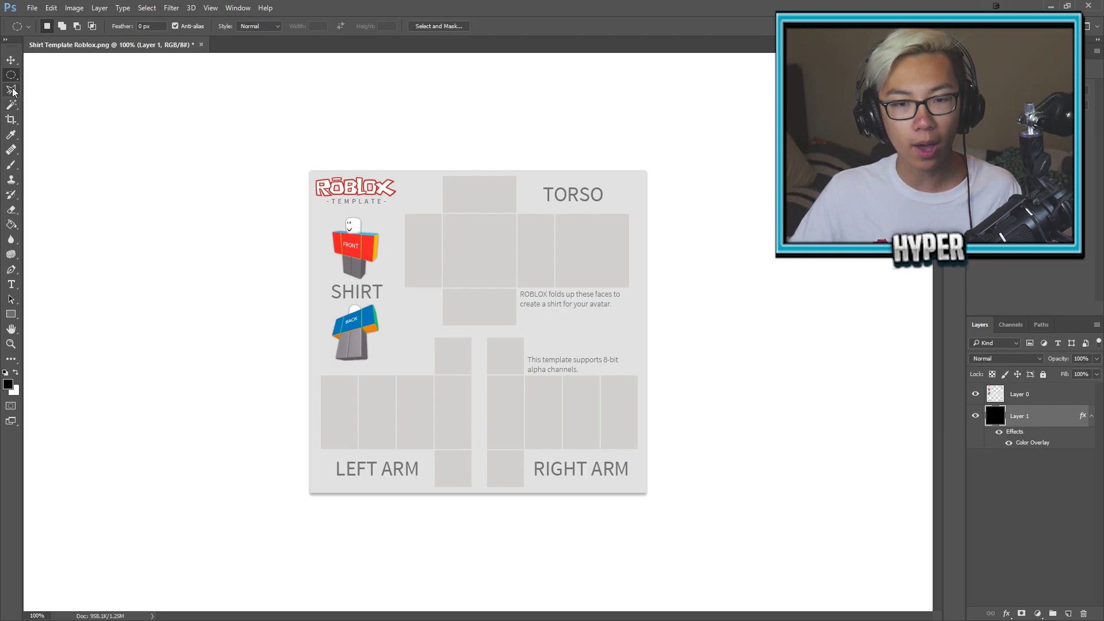
left_click(11, 90)
left_click(430, 450)
left_click(565, 451)
left_click(563, 524)
left_click(395, 526)
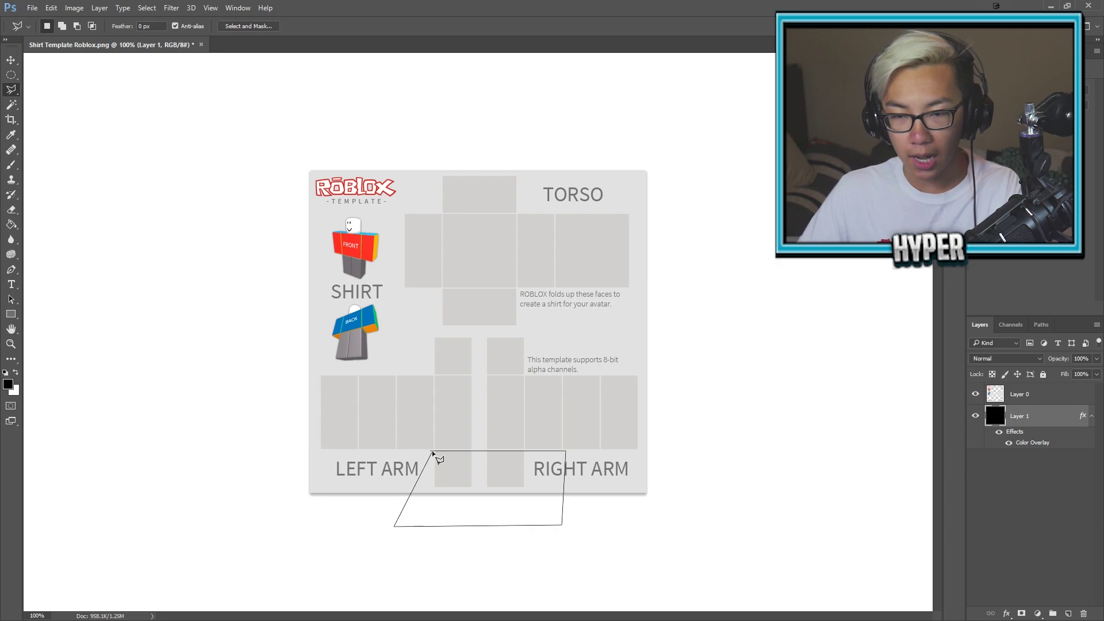
left_click(430, 449)
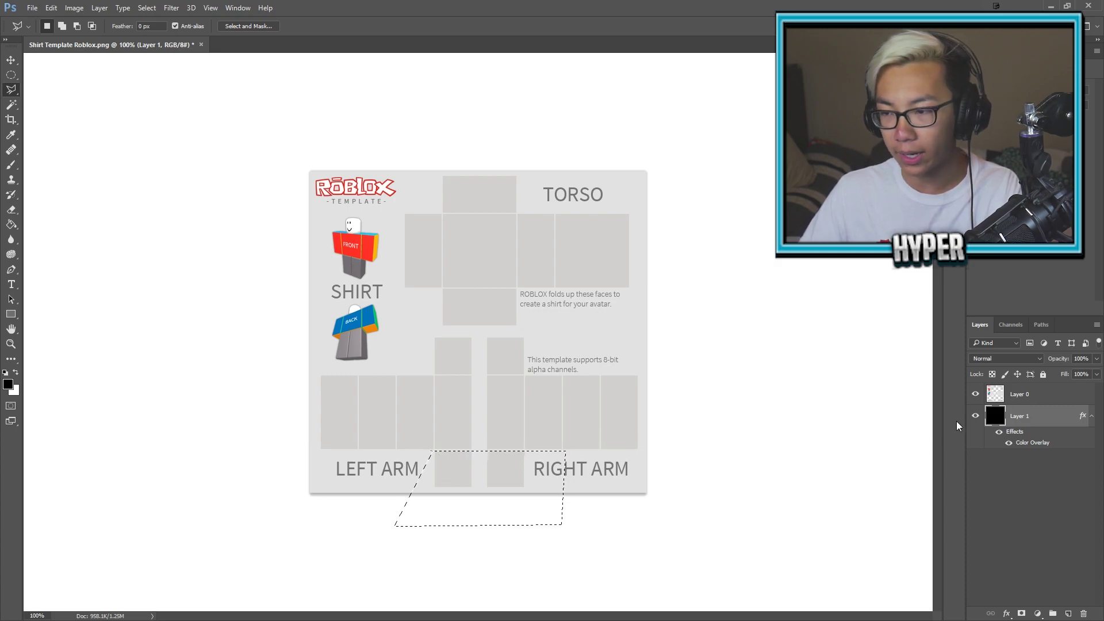
key("Delete")
key("ctrl+d")
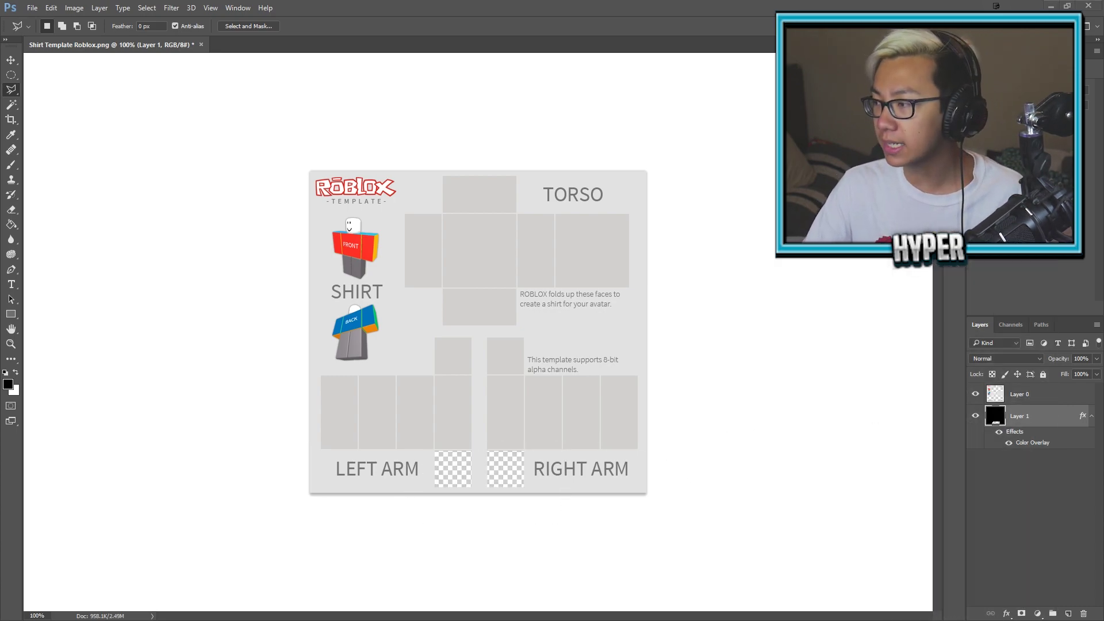
- Place the Texture image above Layer 1 and scale it to about 111% wide and 112% high to match the template
left_click_drag(598, 384, 426, 410)
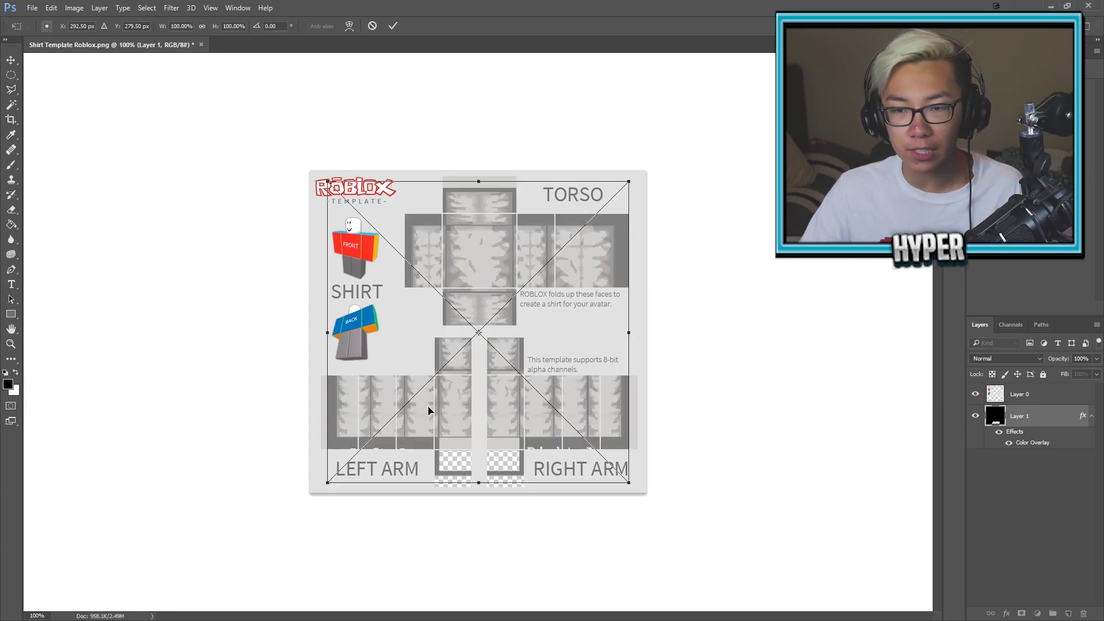
left_click_drag(629, 483, 646, 500)
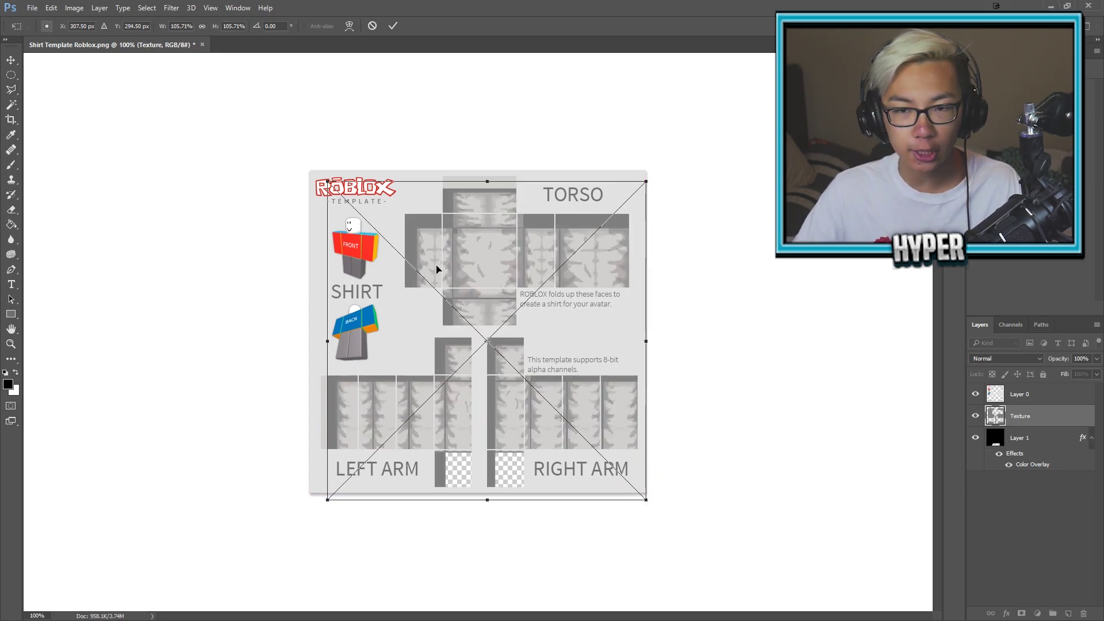
left_click_drag(327, 181, 309, 158)
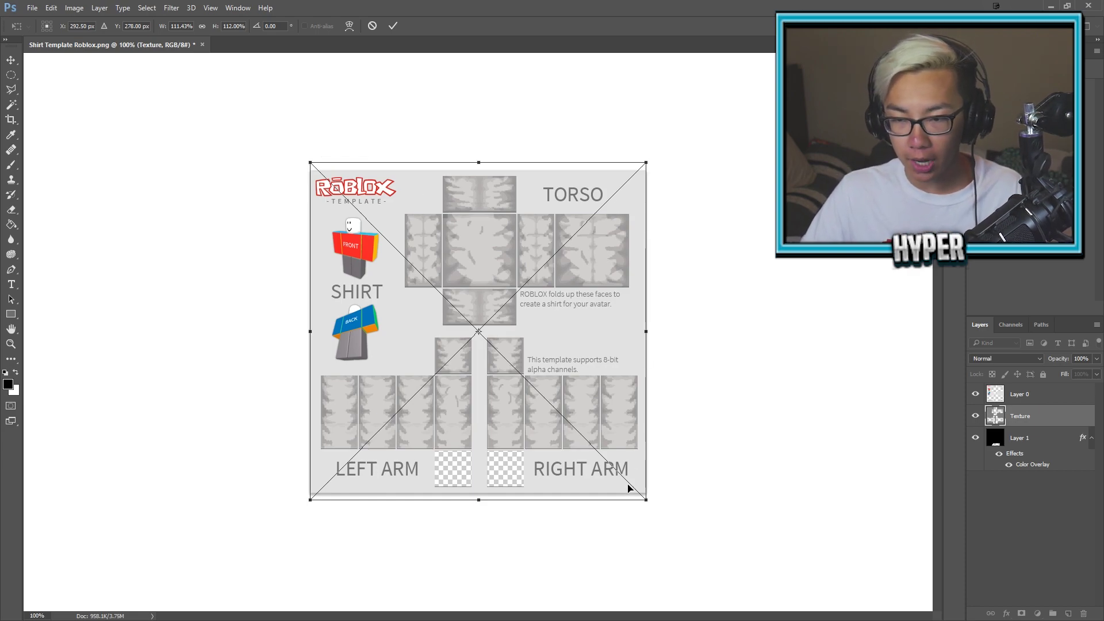
left_click_drag(643, 498, 642, 498)
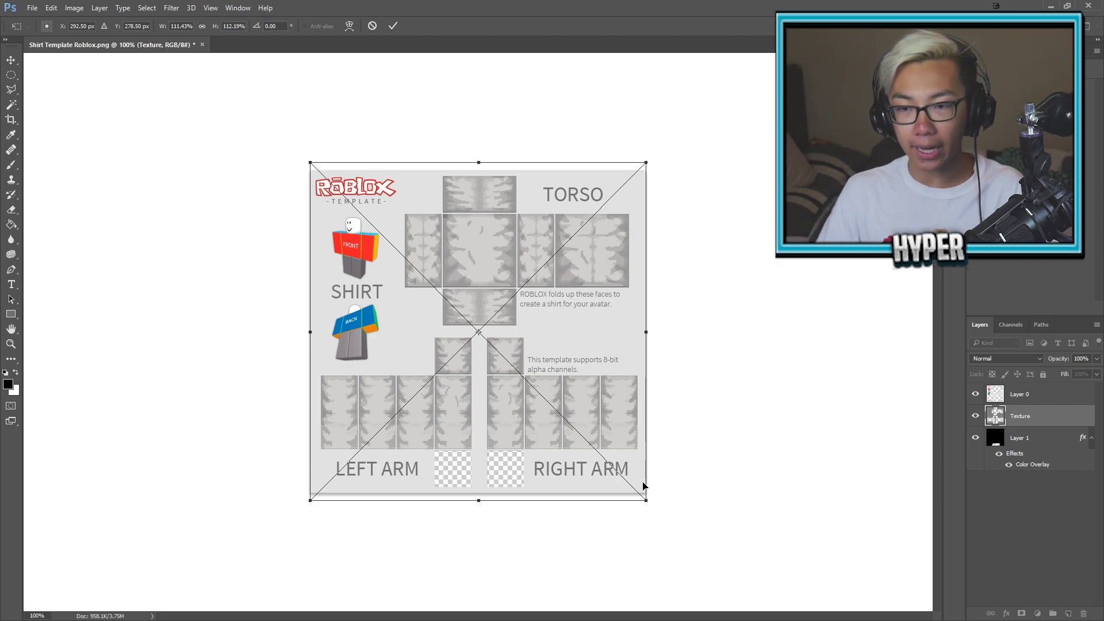
key("Return")
key("l")
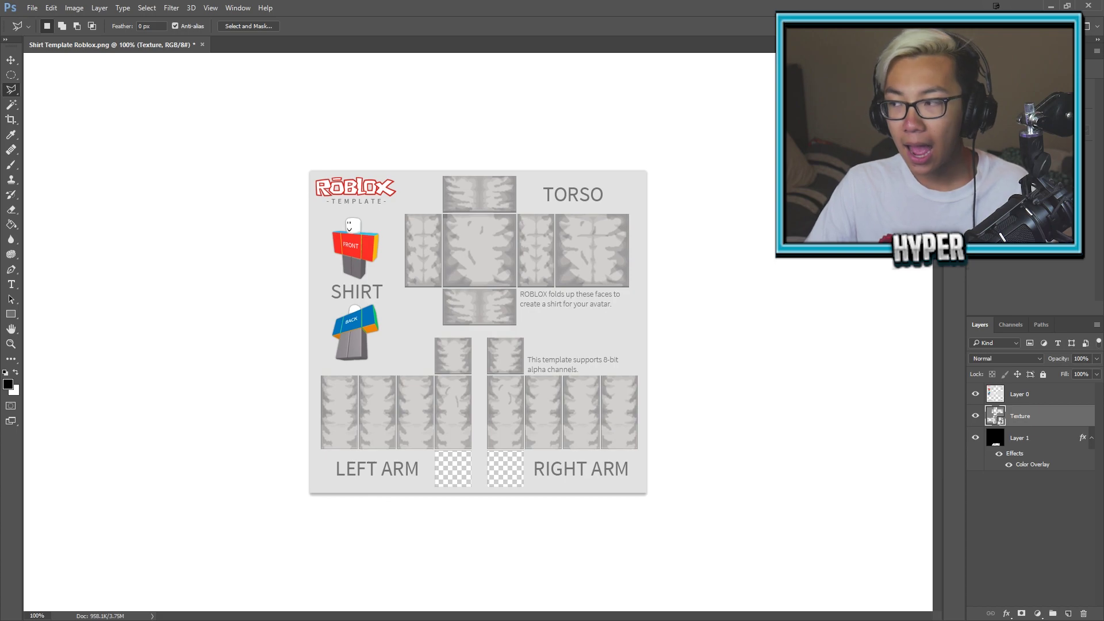
- Place the Hoodie Outline image above the Texture layer and scale it to about 111% in both directions to fit the template
left_click_drag(1103, 371, 484, 358)
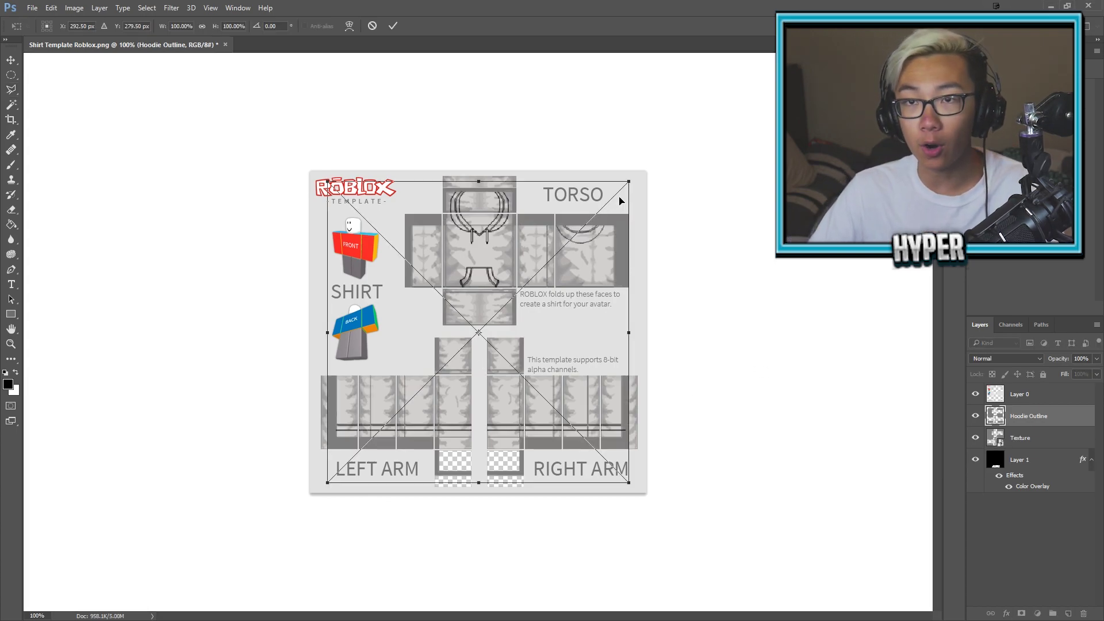
left_click_drag(629, 183, 646, 170)
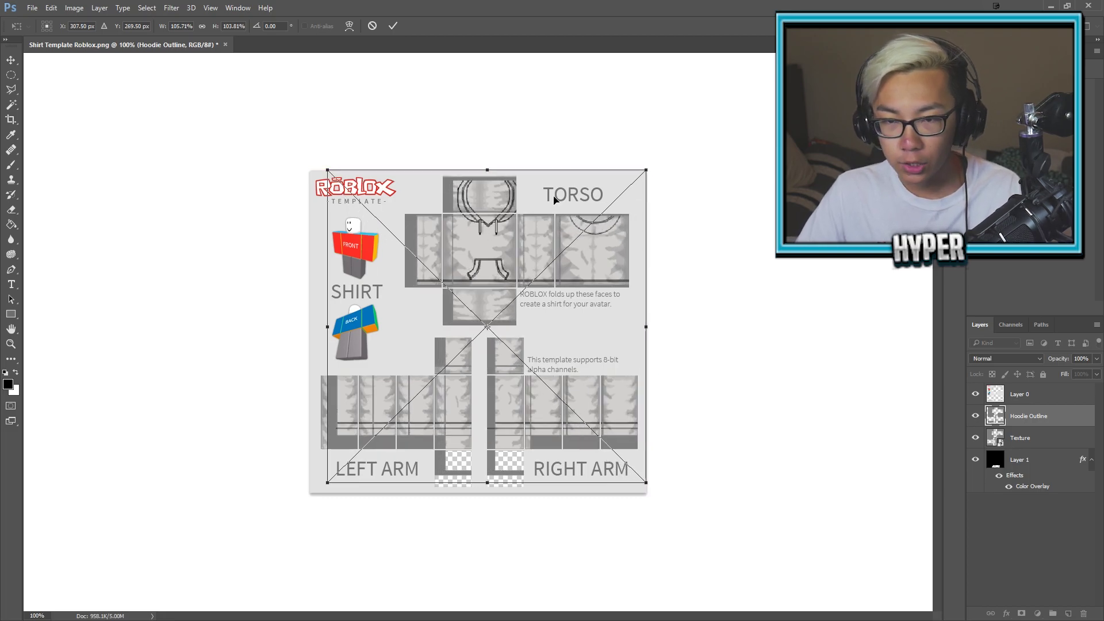
left_click_drag(329, 171, 310, 164)
left_click_drag(646, 483, 648, 500)
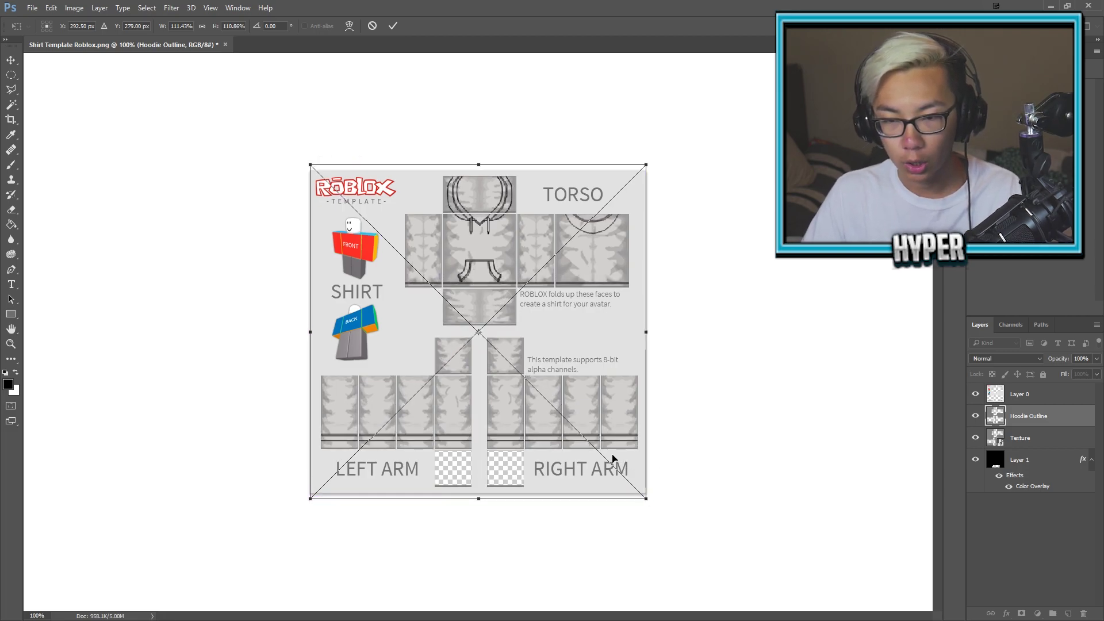
key("Return")
key("l")
- Rasterize the Hoodie Outline layer and erase its lines along the lower edges of the empty hand squares
left_click(1020, 459)
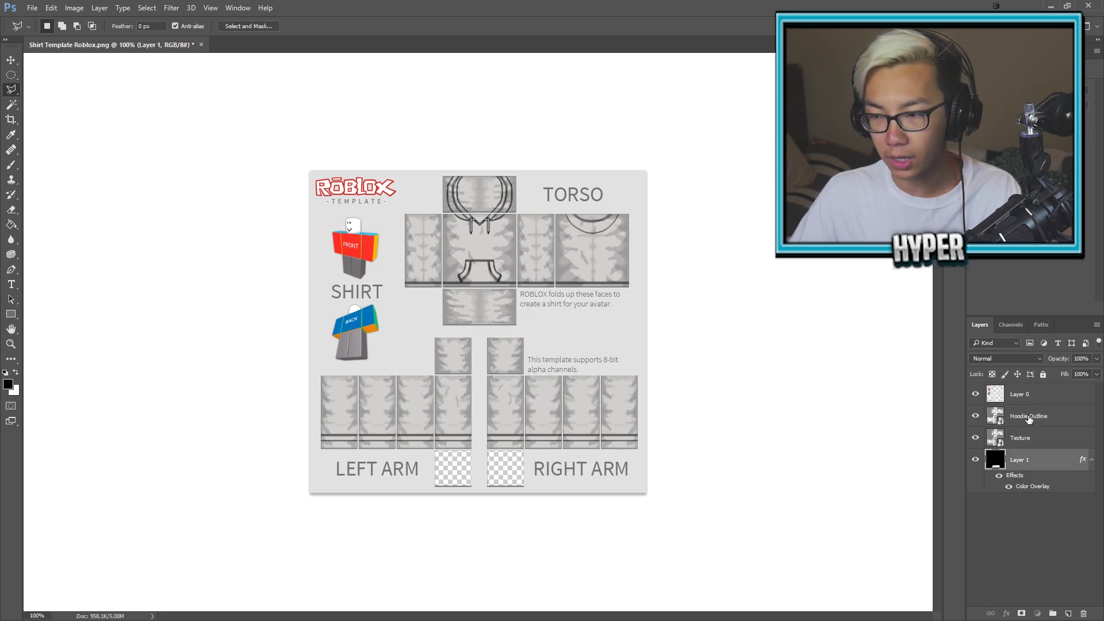
left_click(1029, 416)
left_click(11, 209)
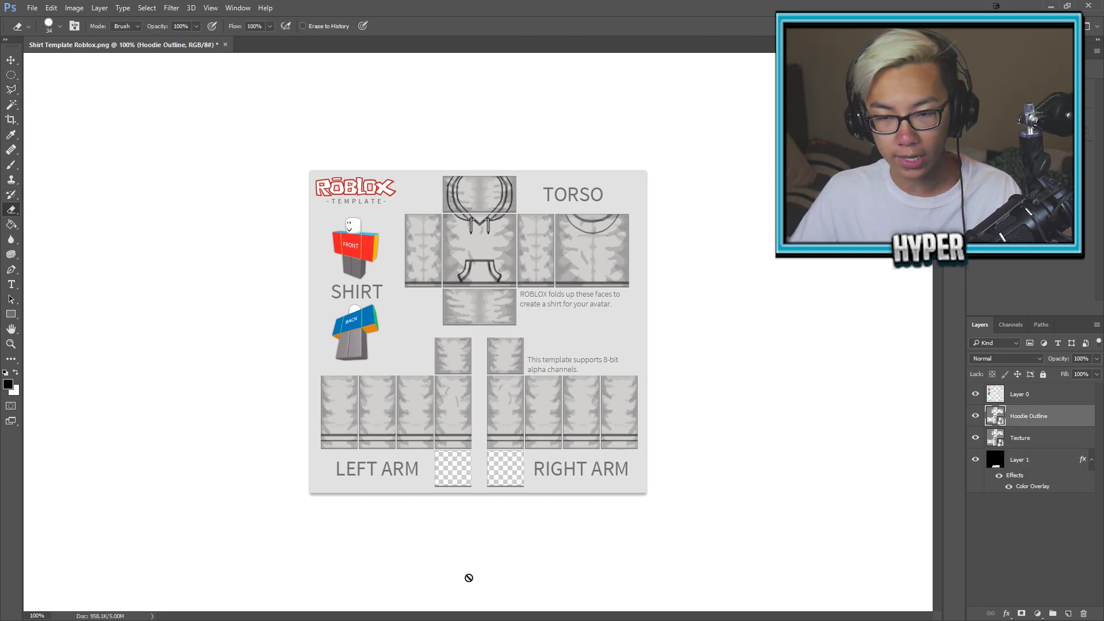
left_click(449, 501)
left_click(532, 244)
mouse_move(448, 480)
left_mouse_down()
mouse_move(466, 493)
mouse_move(521, 490)
left_mouse_up()
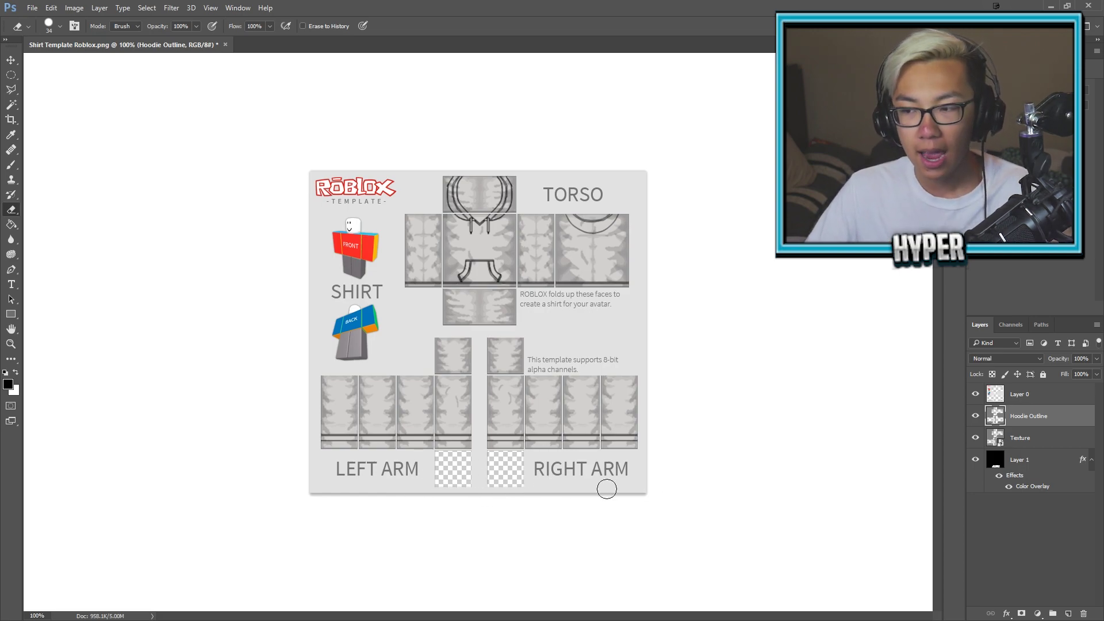
- Rasterize the Texture layer with the Eraser tool active
left_click(1044, 441)
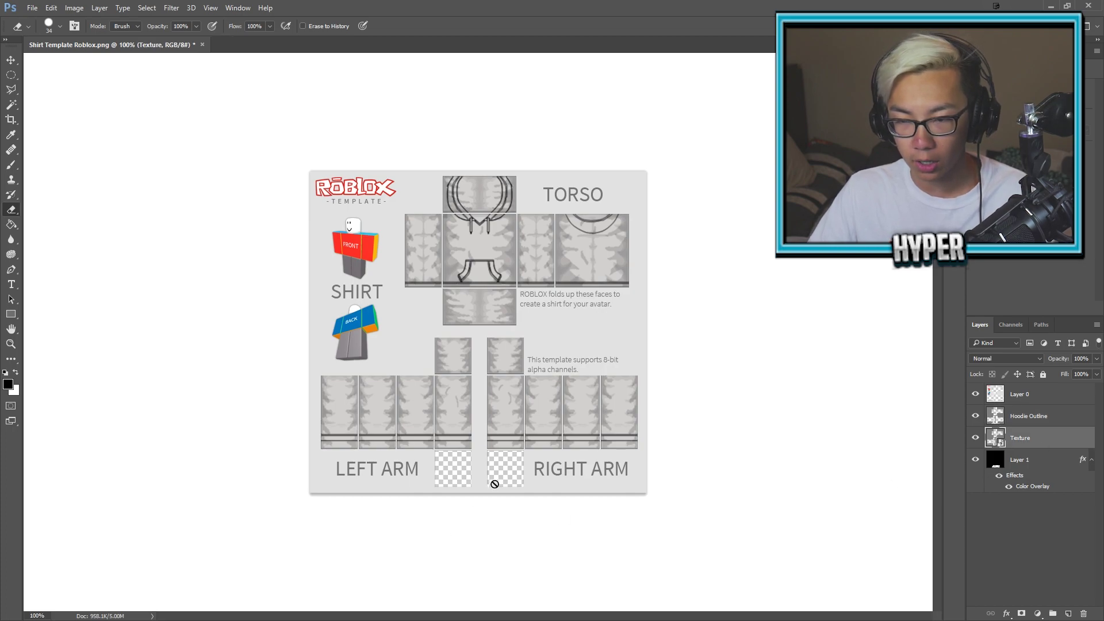
left_click(557, 481)
left_click(529, 245)
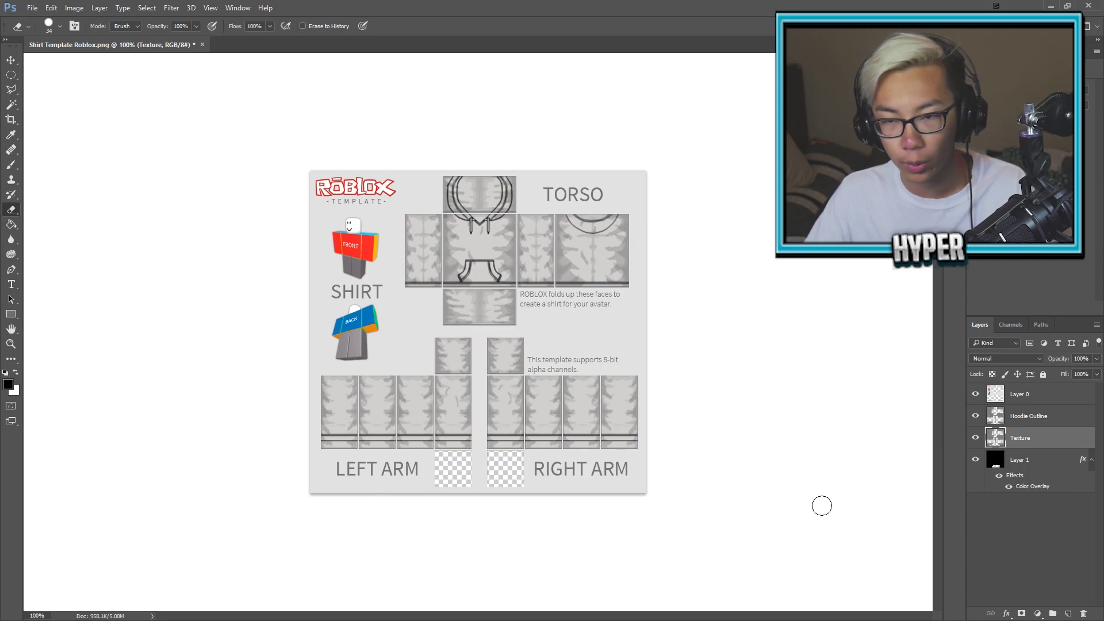
- Change Layer 1's Color Overlay to white
left_click(1062, 462)
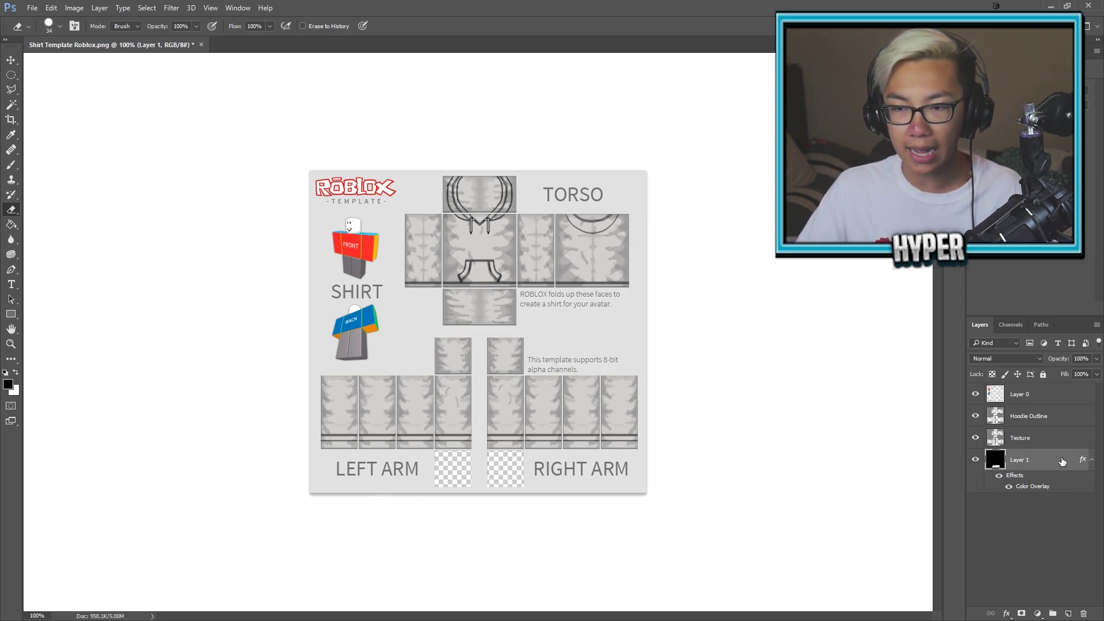
double_click(1060, 466)
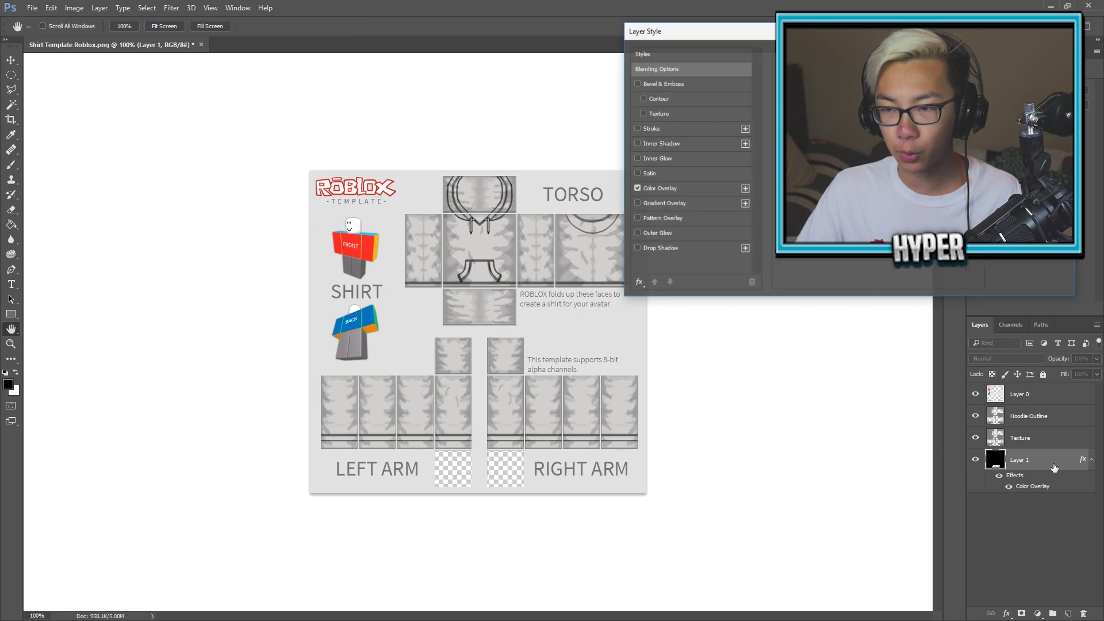
left_click(682, 192)
left_click(920, 78)
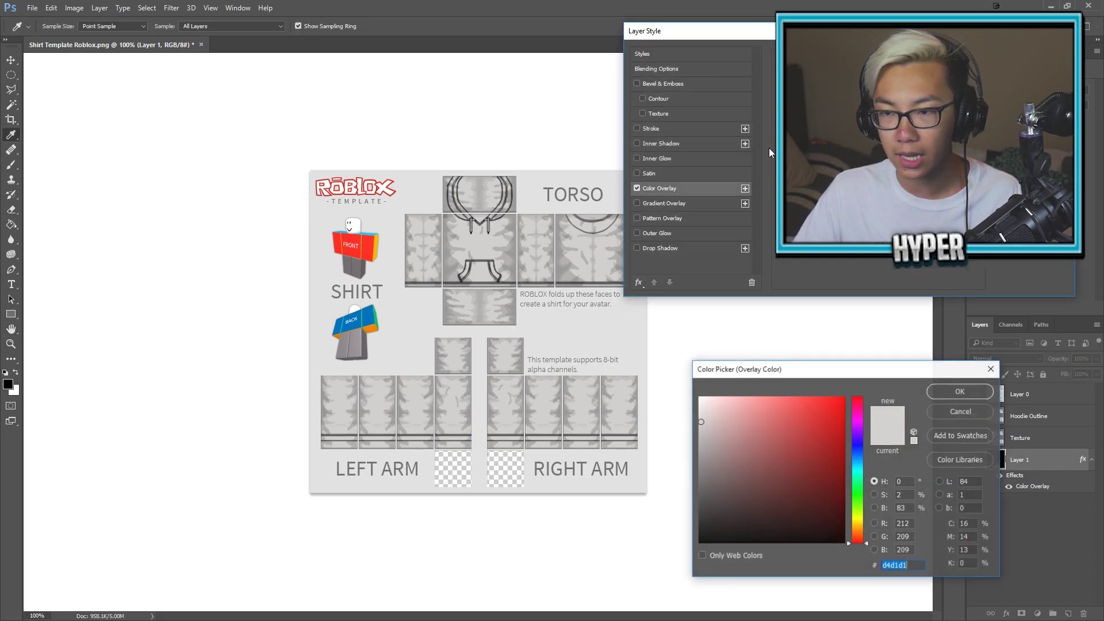
left_click_drag(730, 410, 688, 340)
left_click(959, 391)
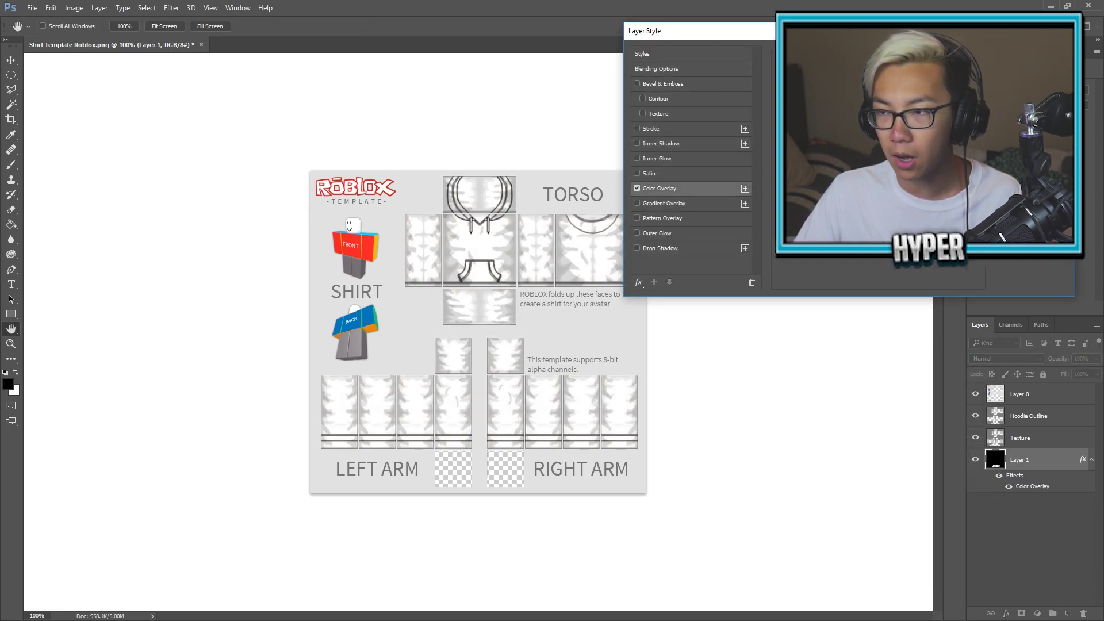
key("Return")
key("e")
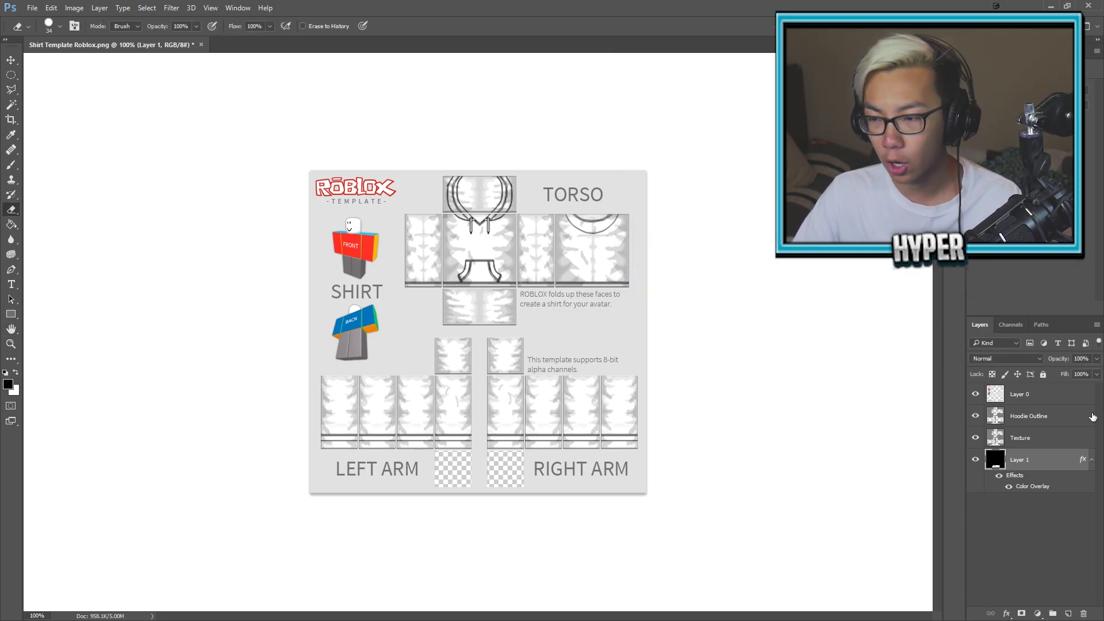
- Place the Hyper FLORAL White Design above the Texture layer and shrink it to about 13% wide over the torso front
left_click(1026, 443)
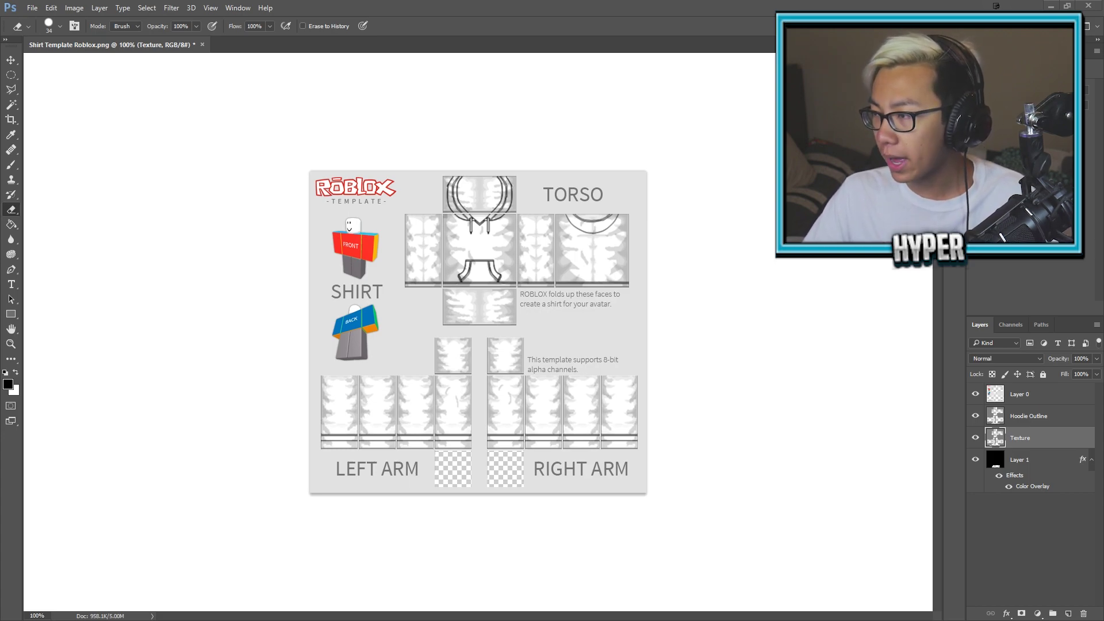
left_click_drag(645, 493, 502, 342)
left_click_drag(449, 264, 486, 269)
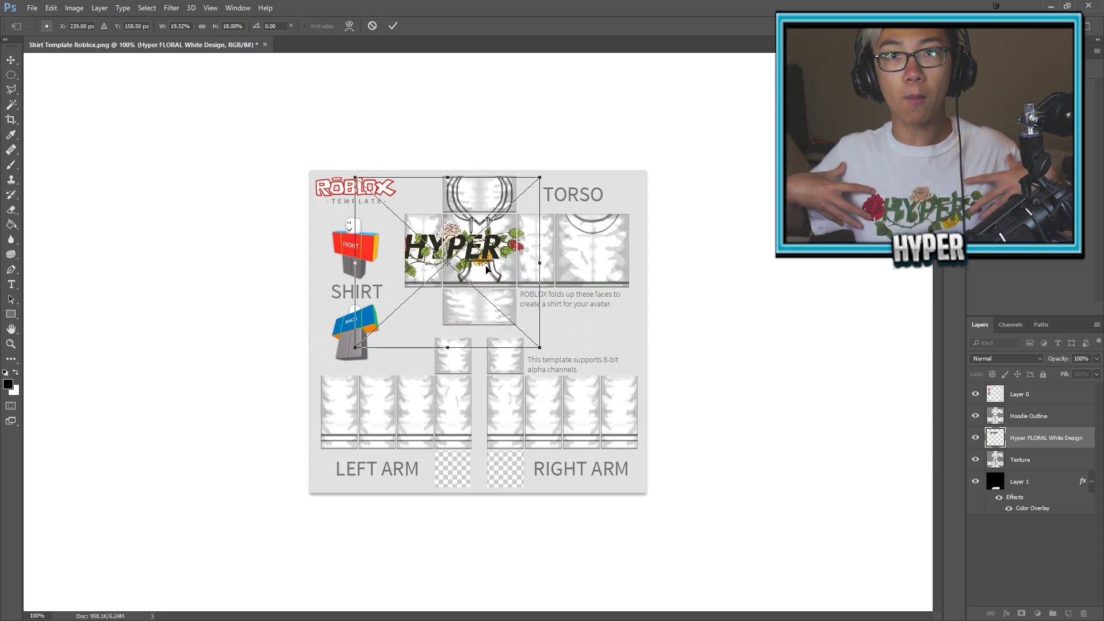
left_click_drag(539, 348, 478, 282)
left_click_drag(462, 258, 513, 283)
- Shrink the floral HYPER design further and place it on the chest between the hoodie strings and the pocket
key("ctrl+plus")
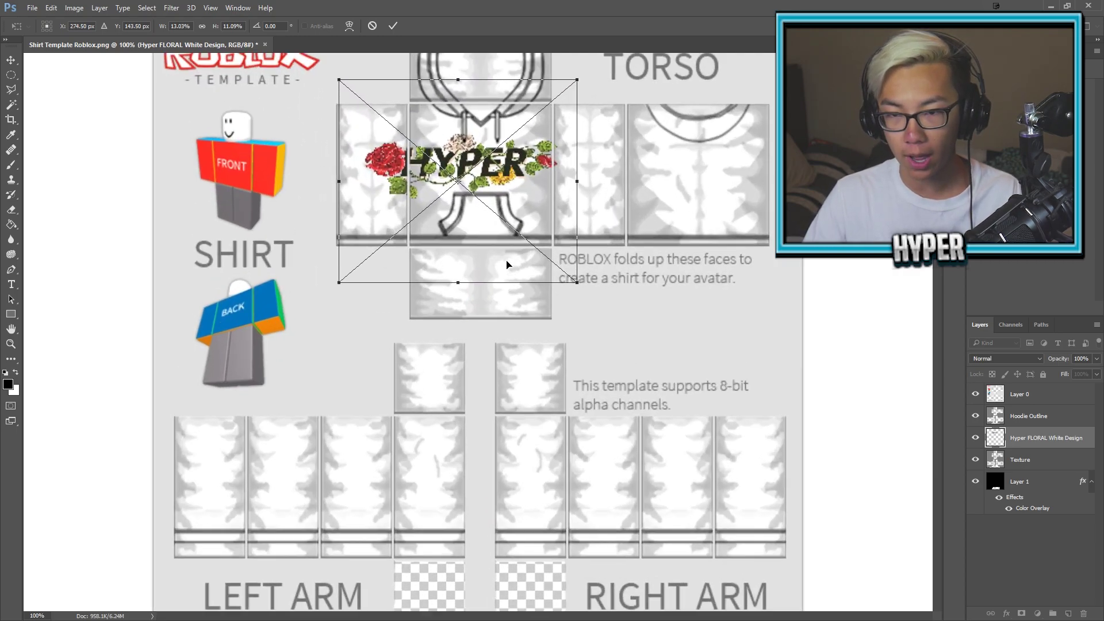
key("ctrl+plus")
scroll(527, 237, "up", 4)
left_click_drag(533, 235, 580, 255)
left_click_drag(677, 452, 508, 320)
left_click_drag(453, 254, 516, 263)
left_click_drag(479, 198, 487, 196)
key("Return")
key("e")
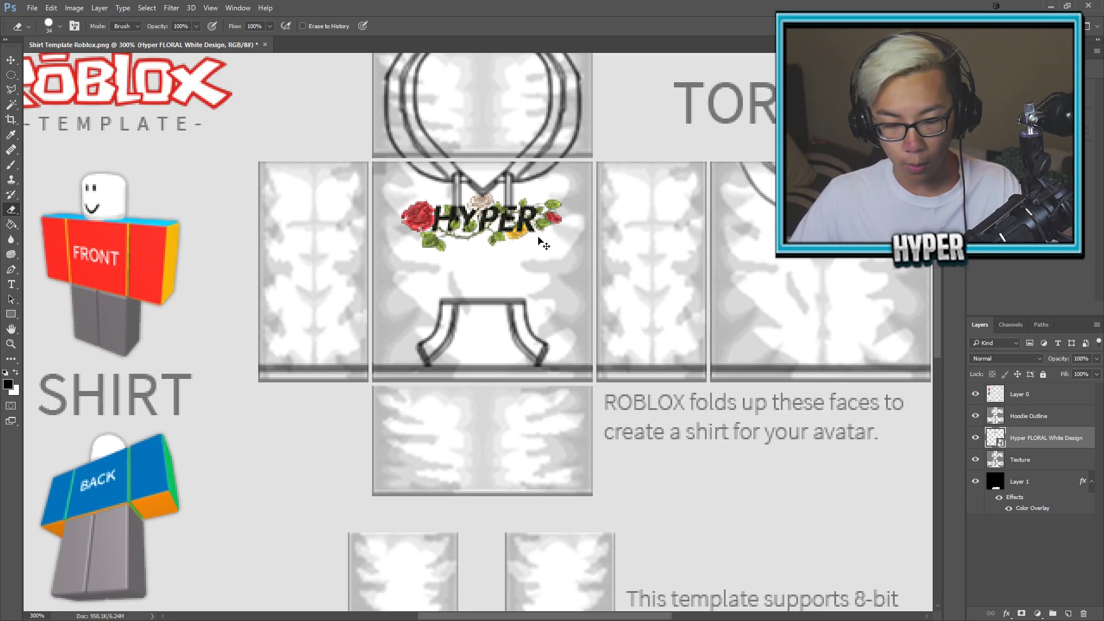
- Enlarge the floral HYPER design slightly and recentre it on the front of the torso
key("ctrl+t")
left_click_drag(577, 326, 599, 350)
mouse_move(512, 260)
left_mouse_down()
mouse_move(501, 244)
mouse_move(504, 257)
left_mouse_up()
key("Return")
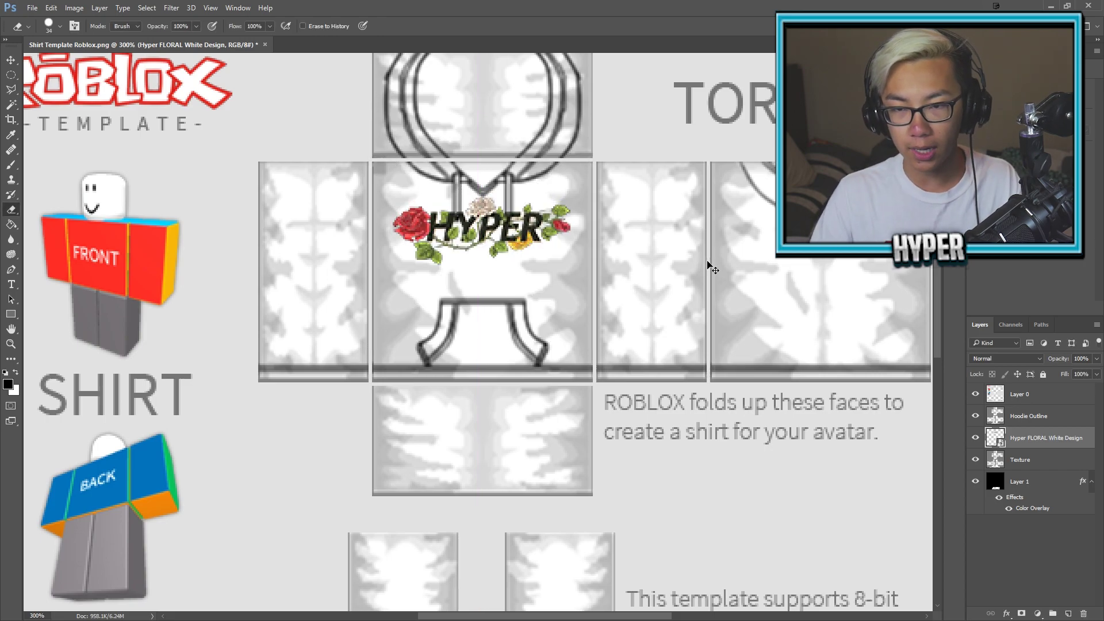
key("ctrl+minus")
key("ctrl+minus")
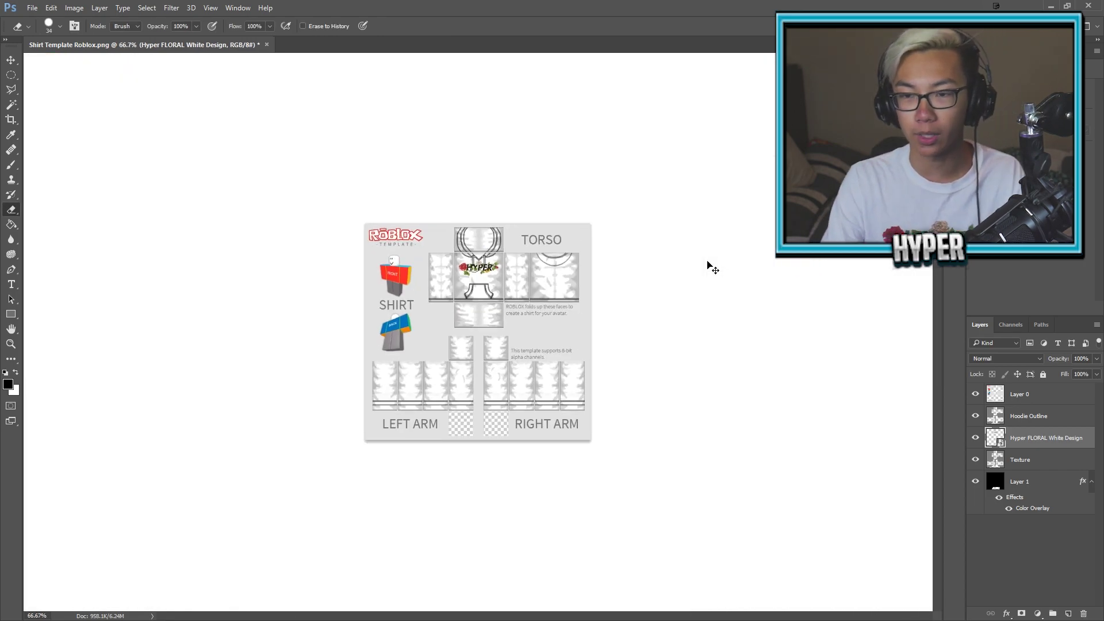
- Try moving the floral HYPER design onto the back of the torso, and undo the move
key("ctrl+plus")
key("ctrl+minus")
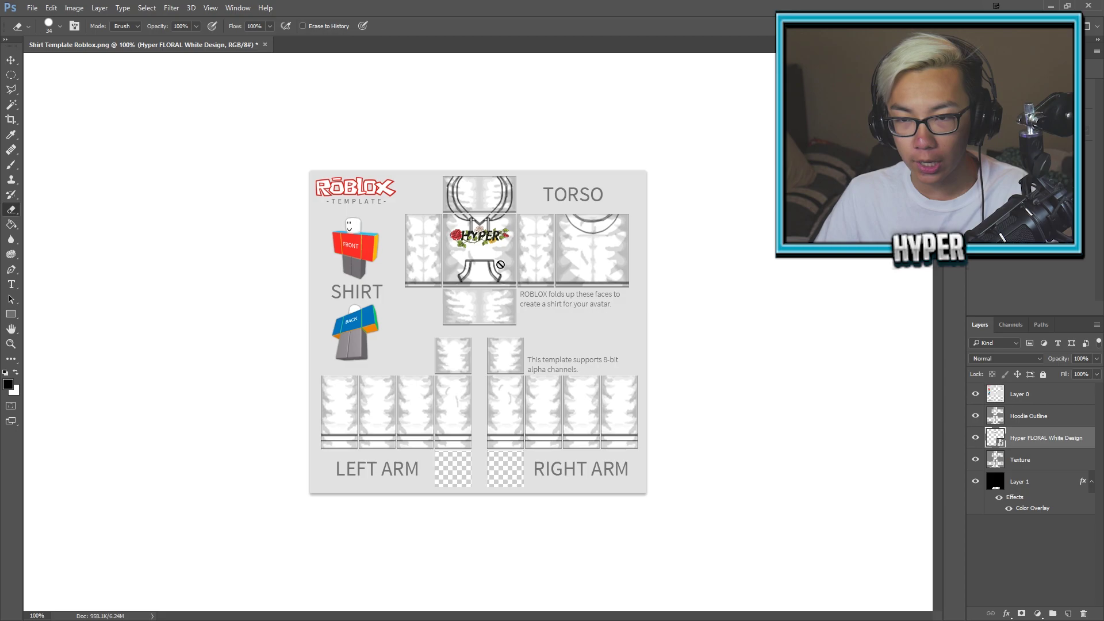
key("v")
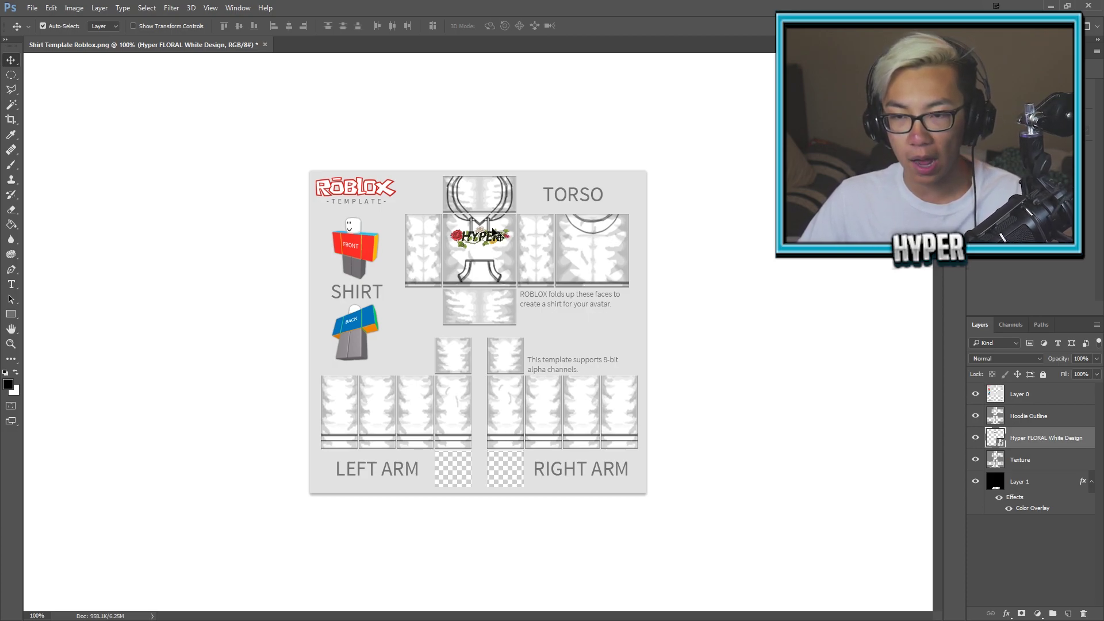
left_click_drag(479, 241, 602, 259)
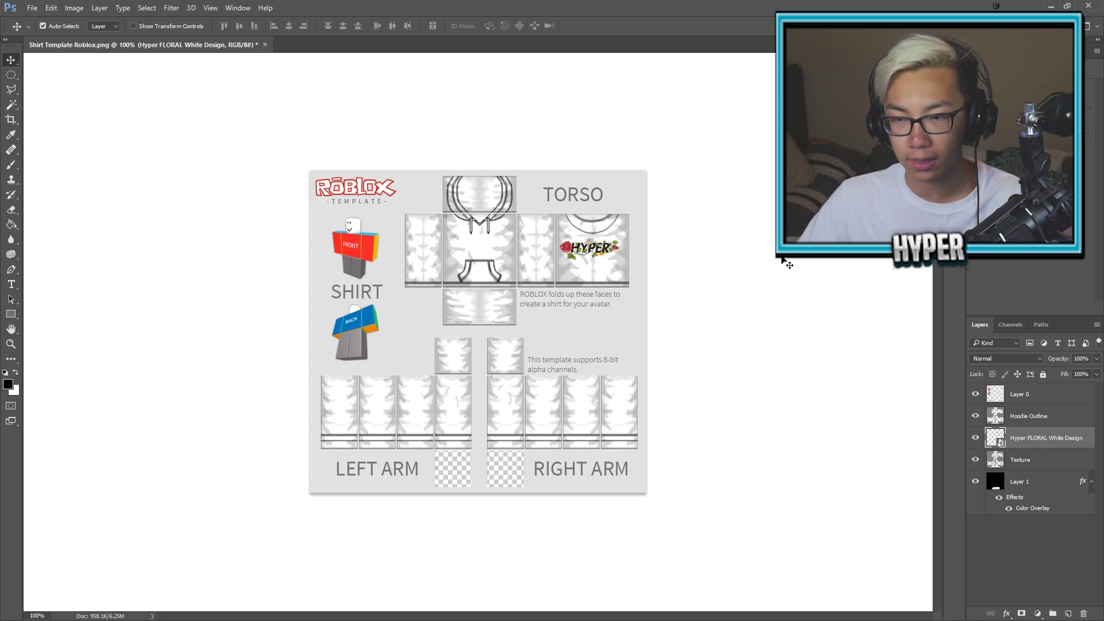
key("ctrl+z")
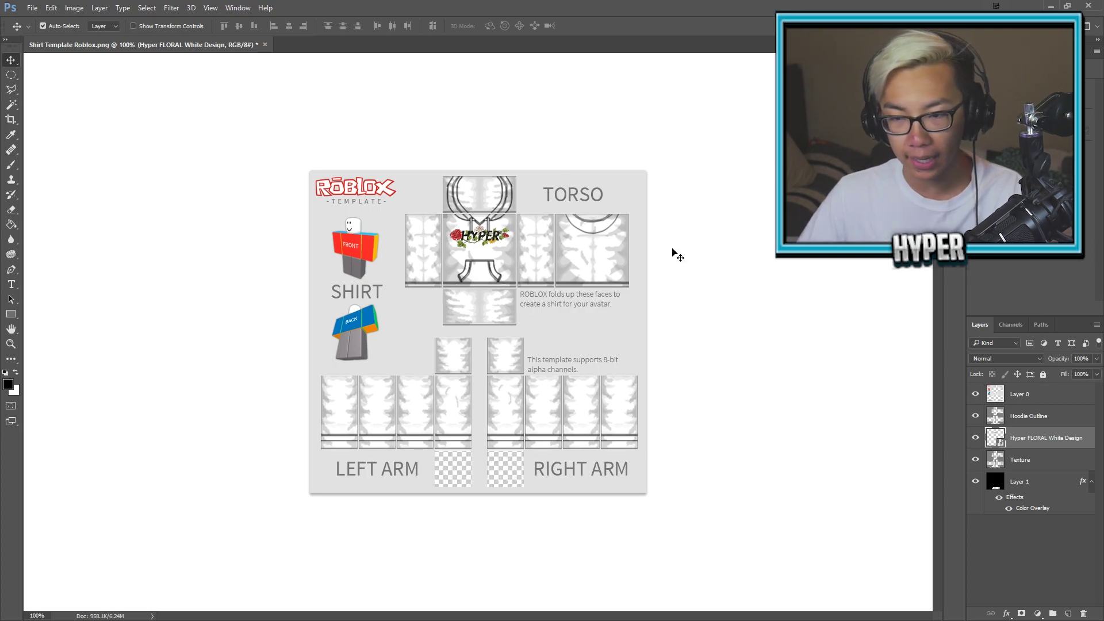
- Change Layer 1's Color Overlay to red (ff0000)
double_click(1056, 488)
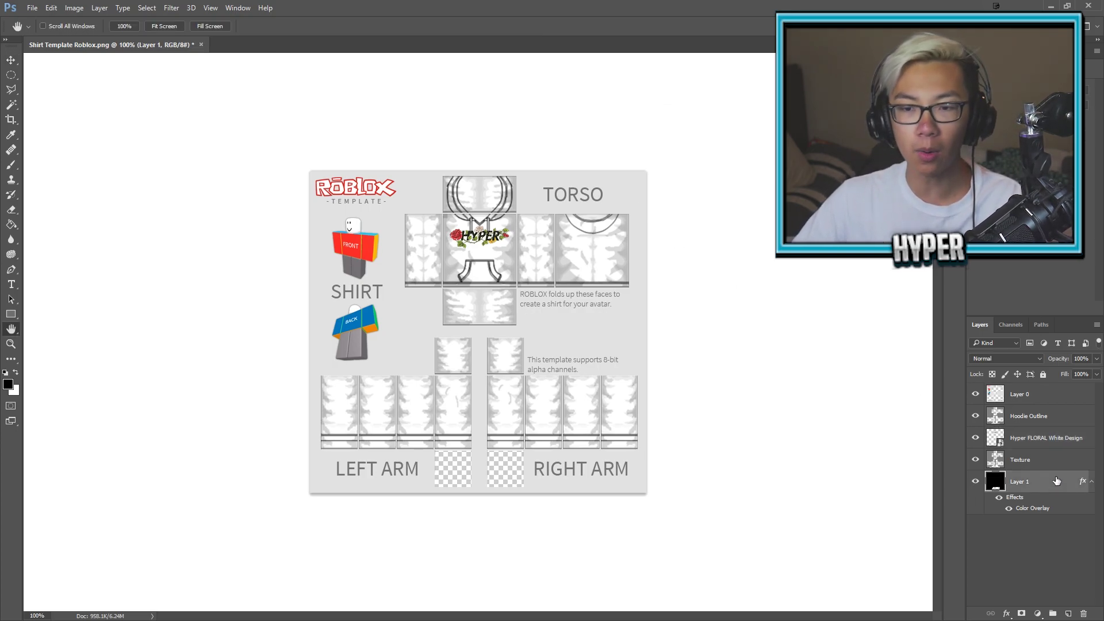
left_click(686, 189)
left_click(921, 79)
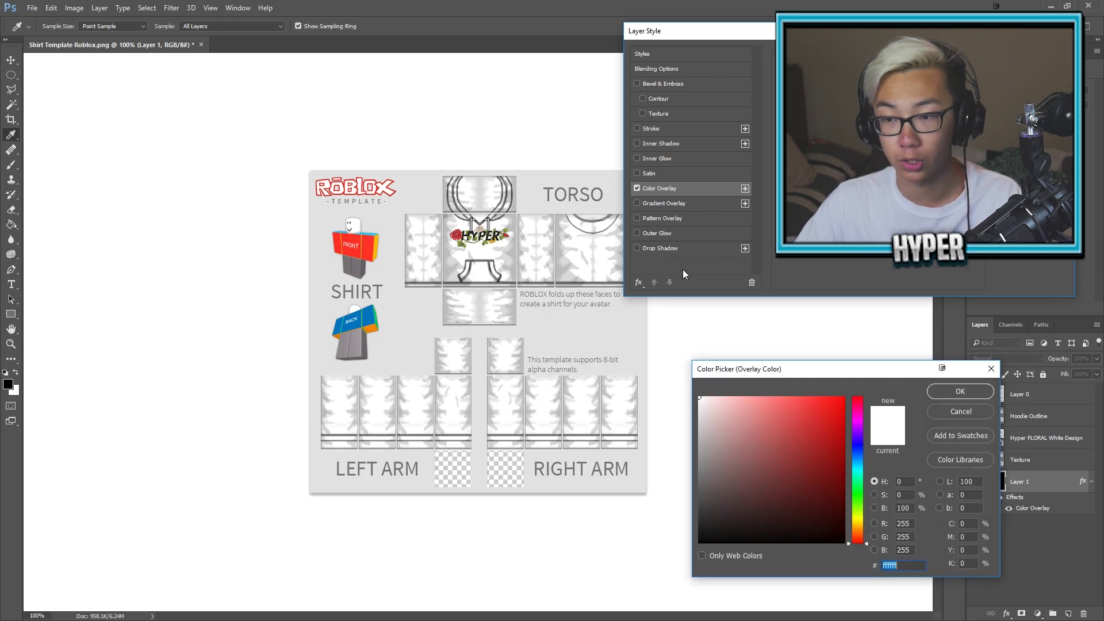
left_click_drag(779, 406, 940, 367)
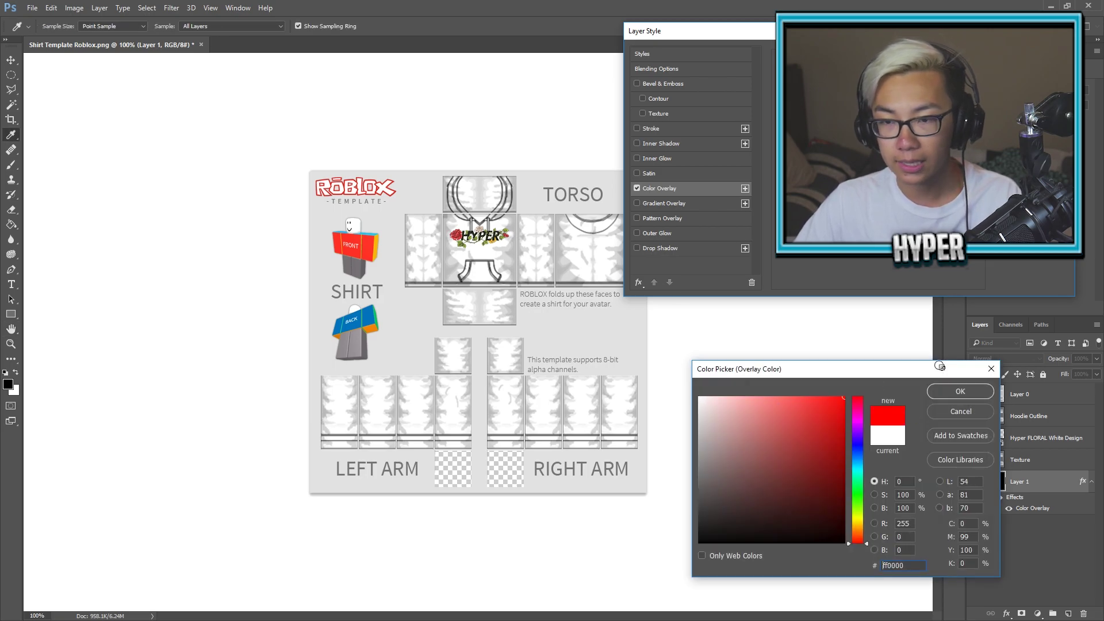
left_click(936, 394)
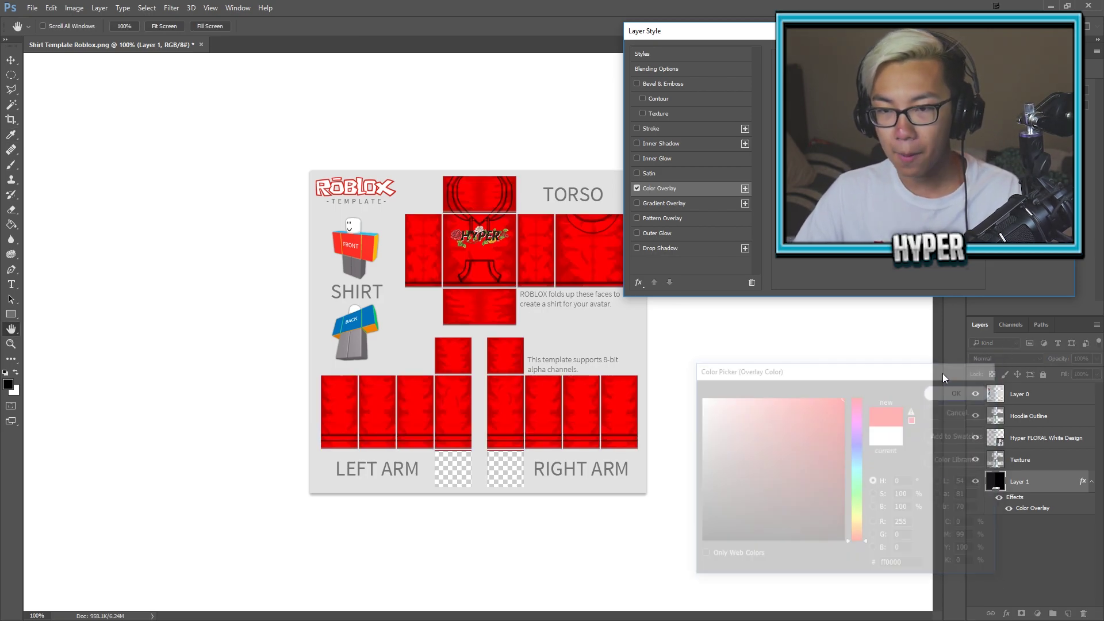
key("Return")
- Place the Hyper FLORAL Black Design at about 17% over the front torso and stack its layer above the White Design
key("v")
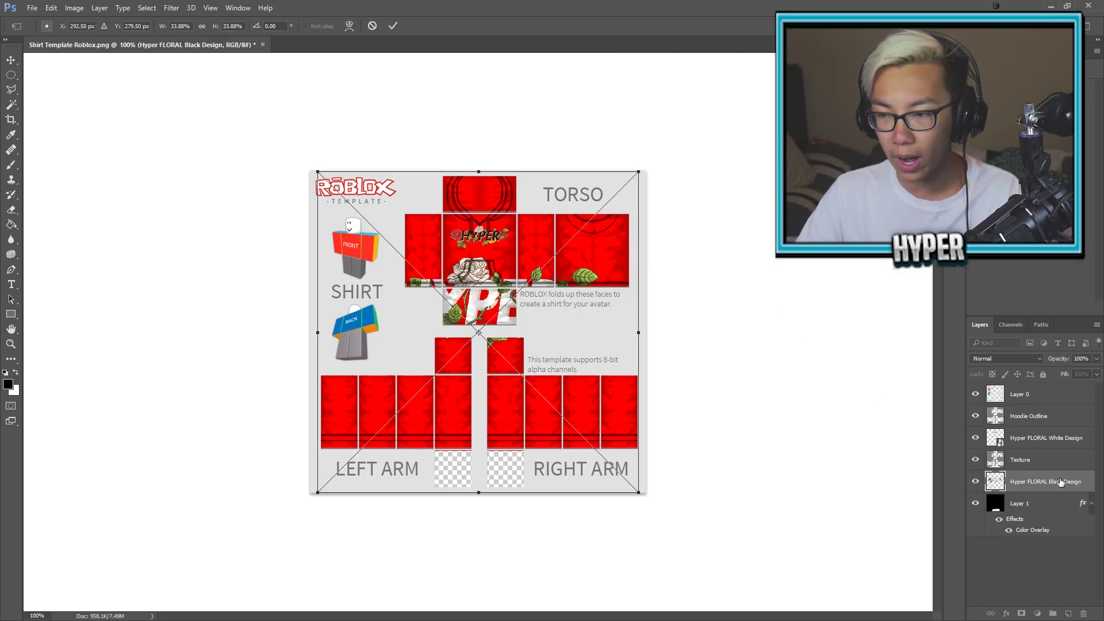
left_click_drag(639, 492, 476, 329)
left_click_drag(431, 270, 516, 270)
key("Return")
left_click_drag(1063, 488, 1065, 434)
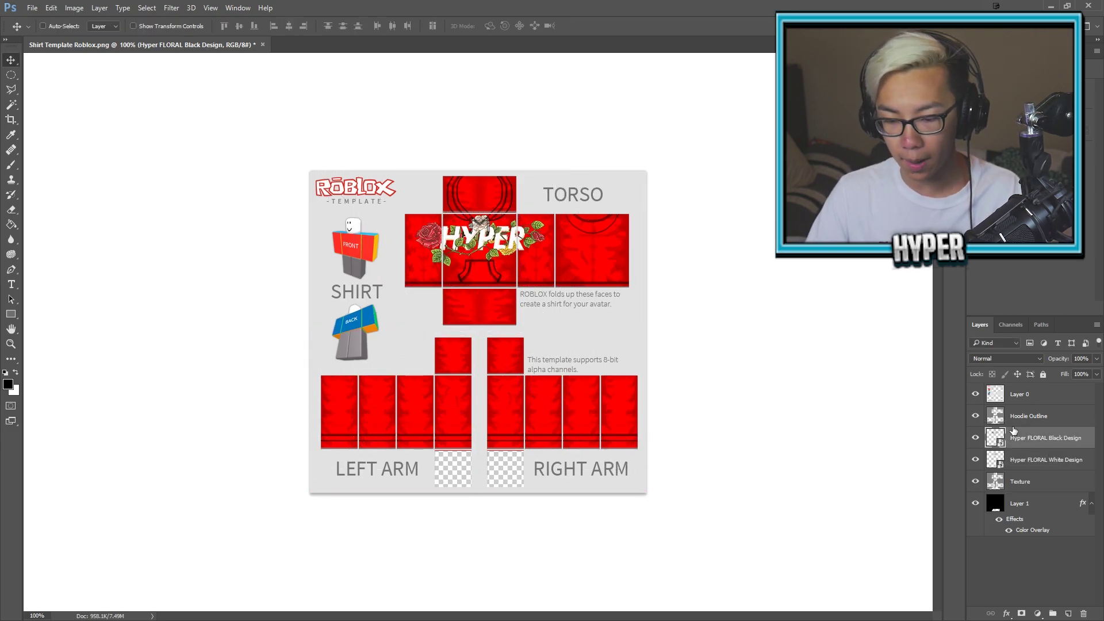
- Shrink the Hyper FLORAL Black Design to about 7.6% wide and place it on the chest between the hoodie strings and the pocket
key("ctrl+plus")
key("ctrl+plus")
scroll(834, 399, "up", 3)
key("ctrl+t")
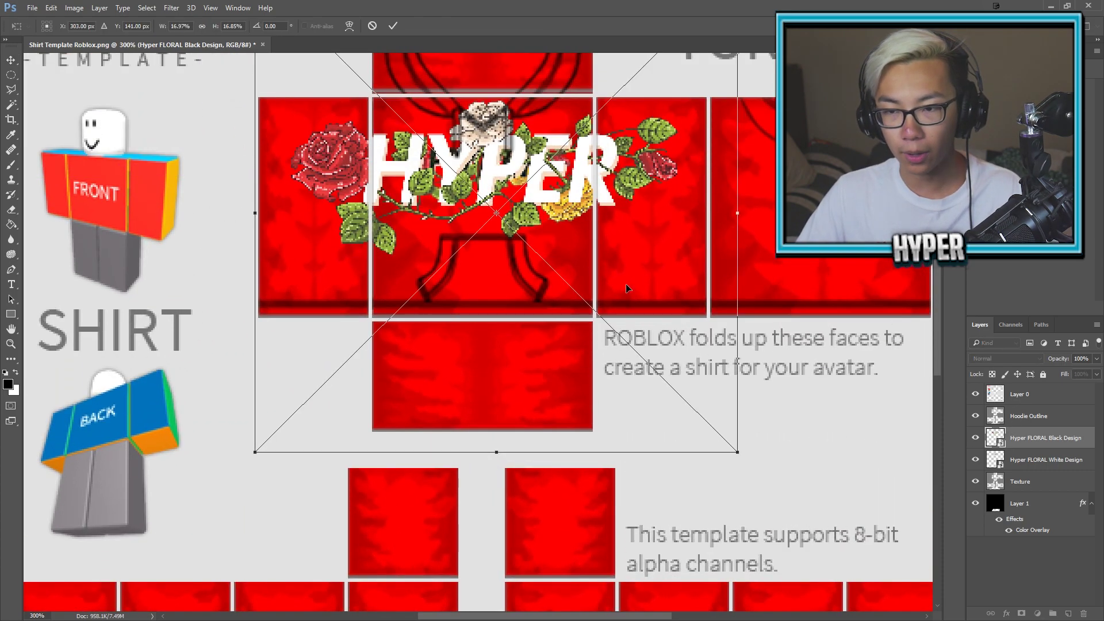
left_click_drag(738, 452, 526, 237)
left_click_drag(424, 106, 537, 193)
left_click_drag(636, 323, 561, 258)
left_click_drag(507, 209, 522, 232)
left_click_drag(574, 279, 596, 286)
- Nudge the Hyper FLORAL Black Design to the centre of the chest and hide the Hyper FLORAL White Design layer
key("Left")
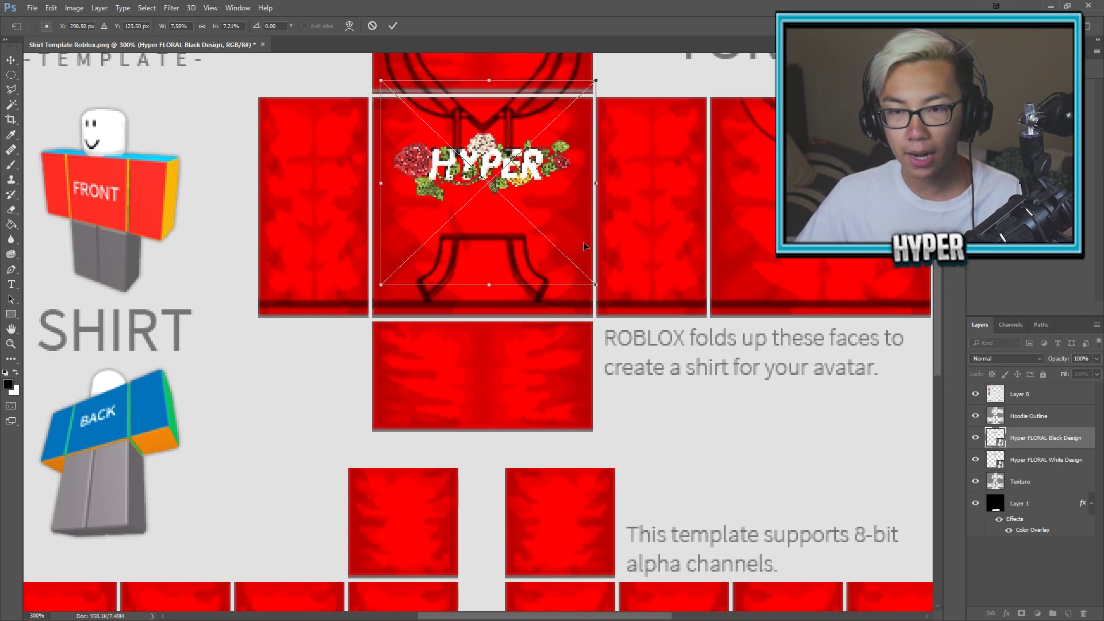
key("Left")
key("Up")
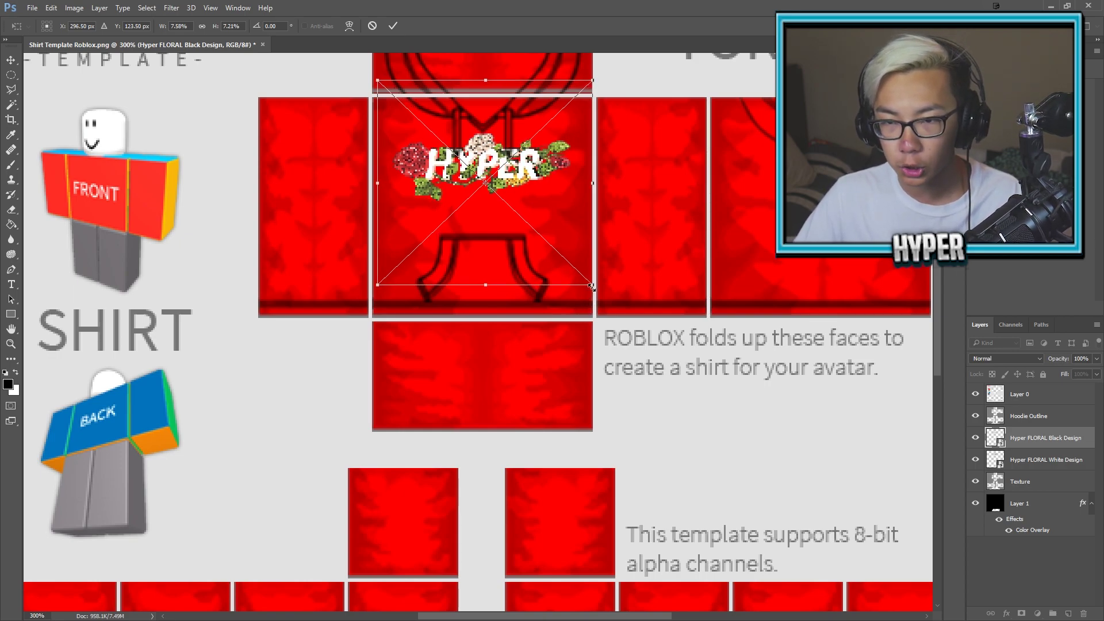
key("Return")
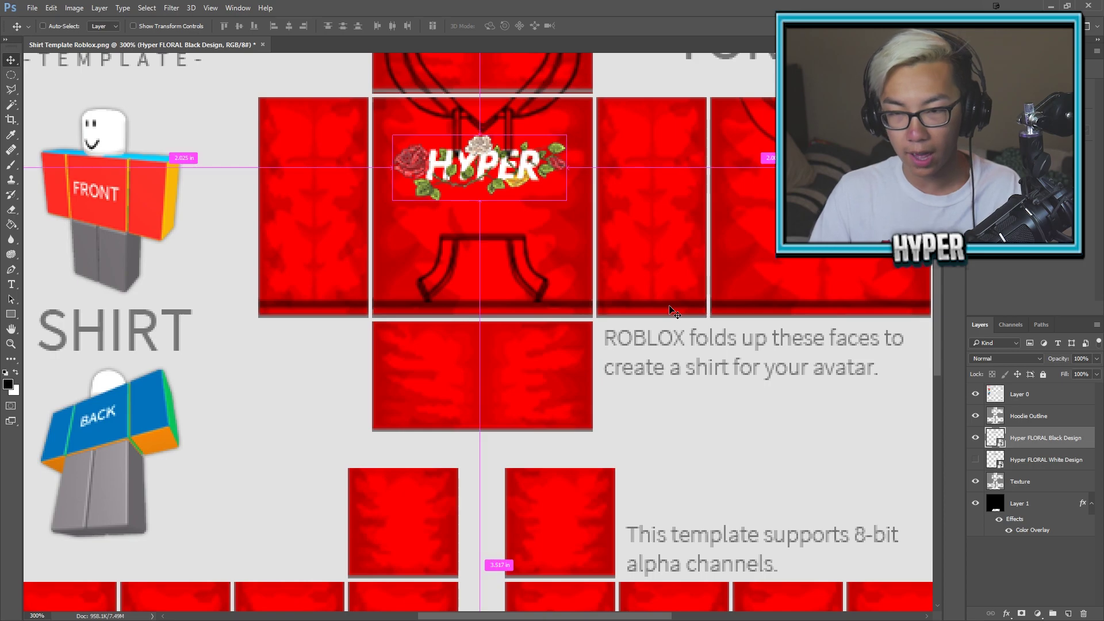
- Darken Layer 1's Color Overlay to deep red (780101)
key("ctrl+minus")
key("ctrl+minus")
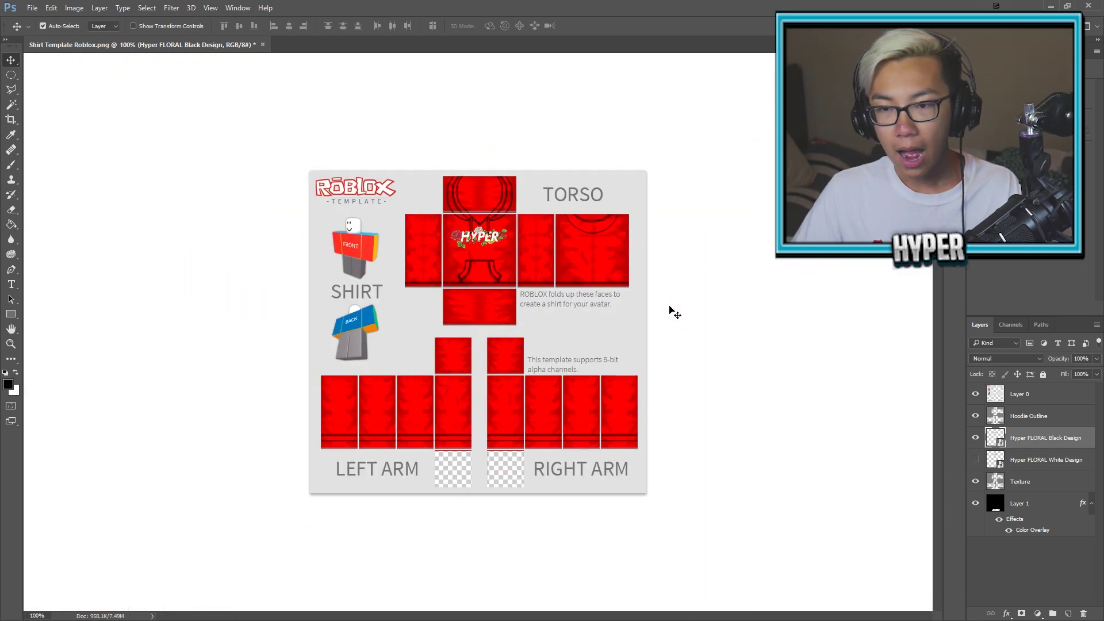
double_click(1041, 505)
left_click(701, 189)
left_click(910, 75)
left_click_drag(834, 459, 843, 473)
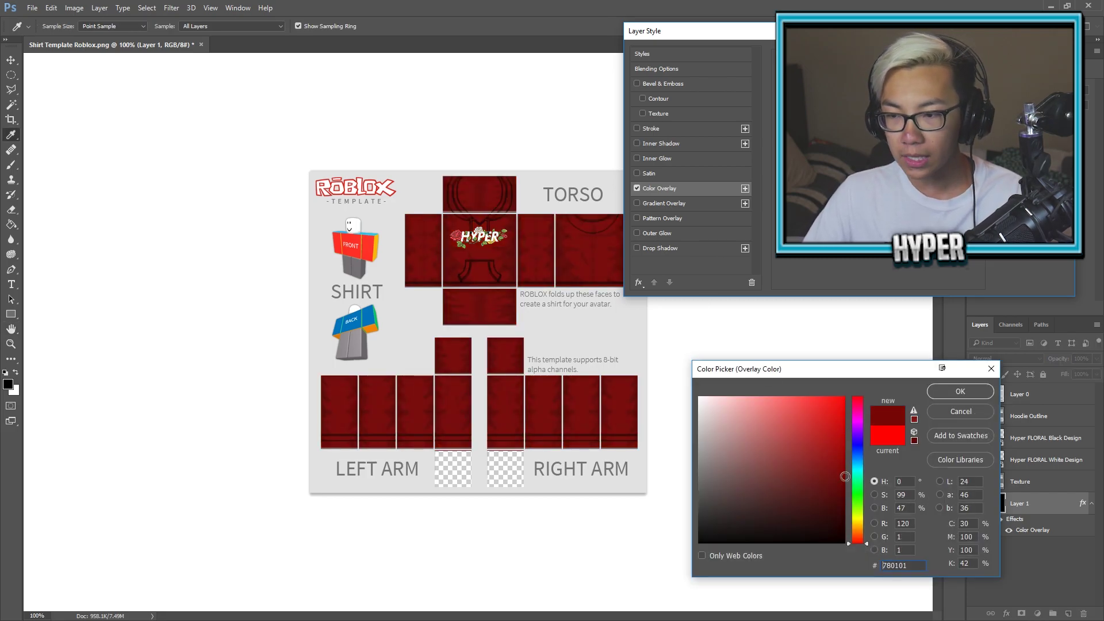
left_click(961, 392)
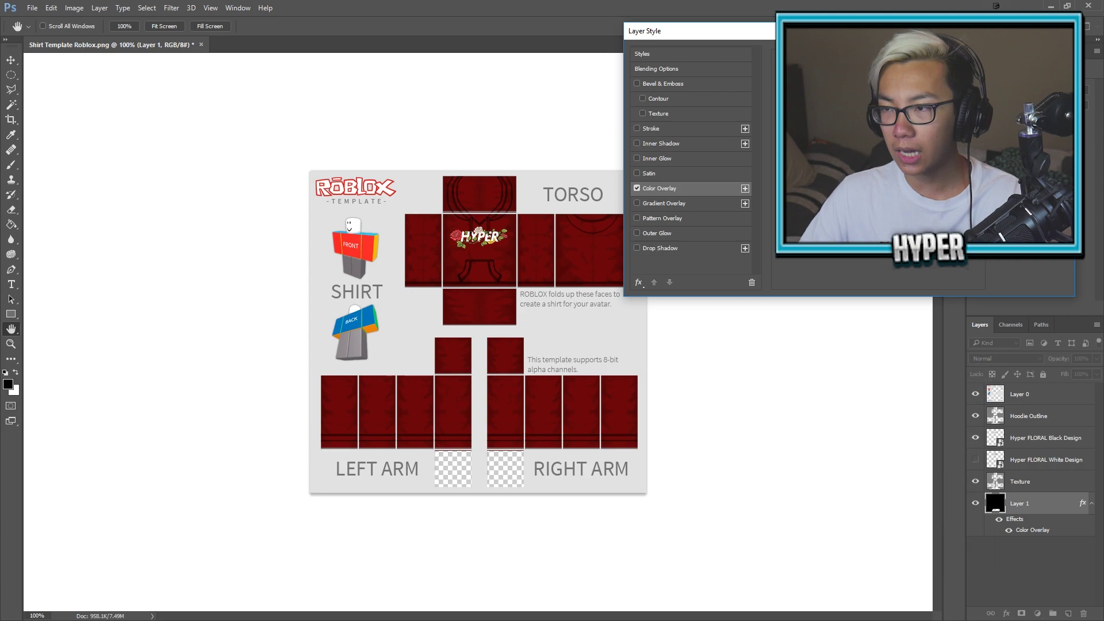
key("Return")
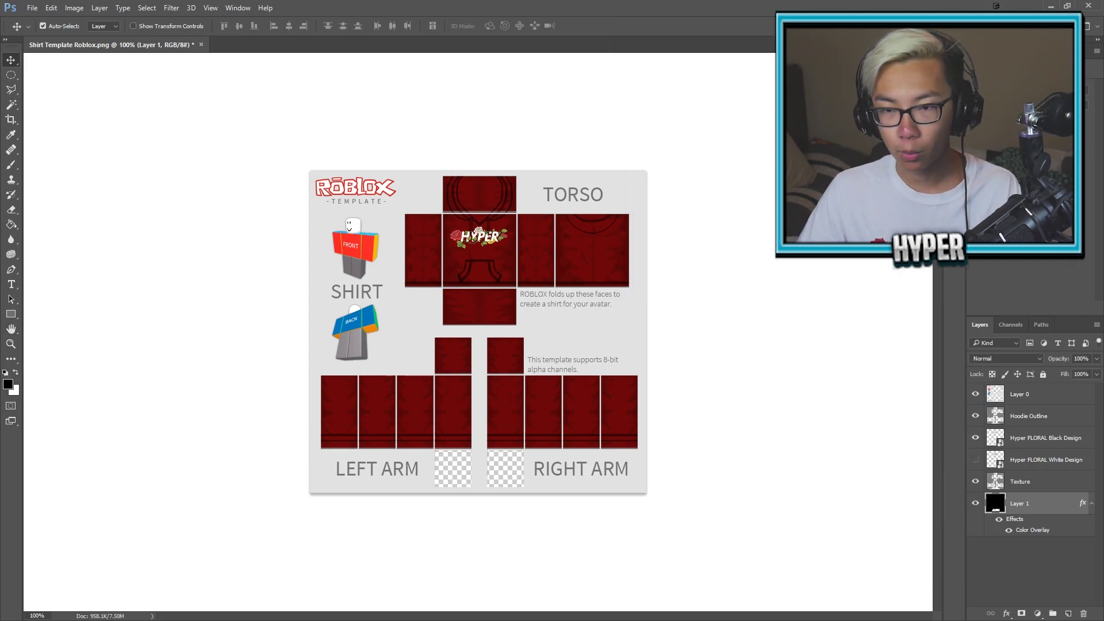
- Try a Color Overlay on the Texture layer in Color blend mode, testing ff0000 and fea5ff, and cancel the colour choice
left_click(1038, 420)
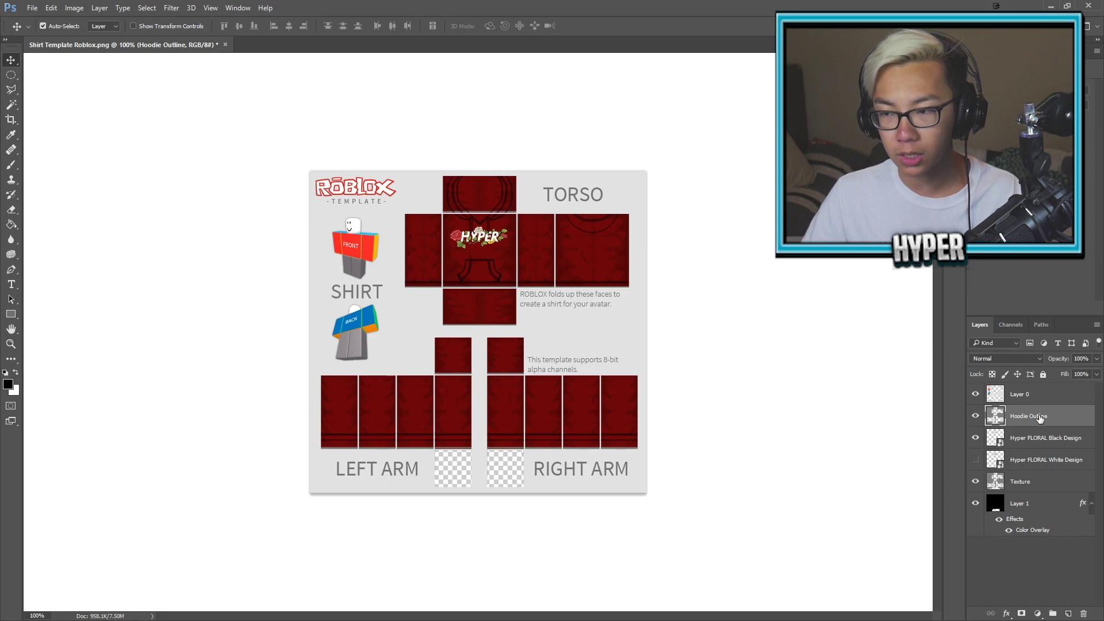
left_click(1046, 438)
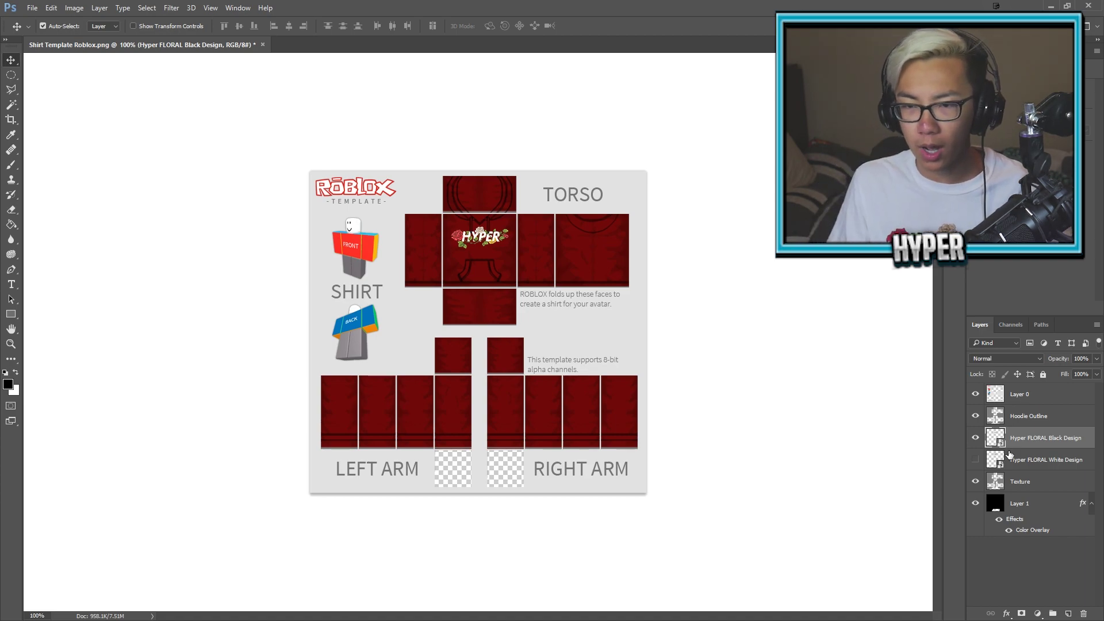
left_click(1056, 483)
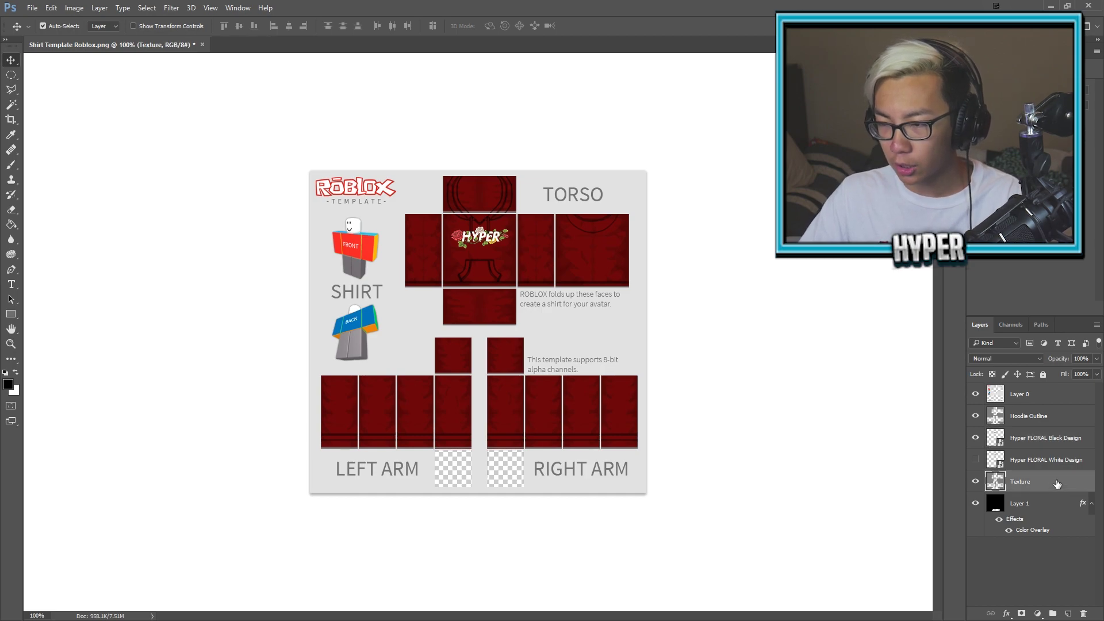
double_click(1057, 484)
left_click(670, 186)
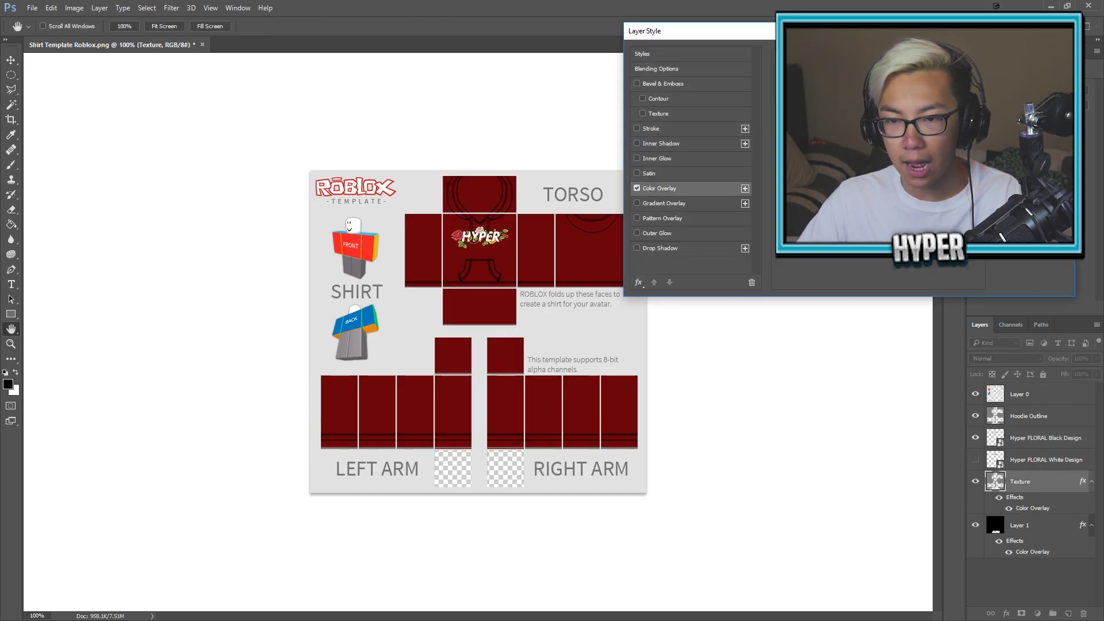
left_click(862, 78)
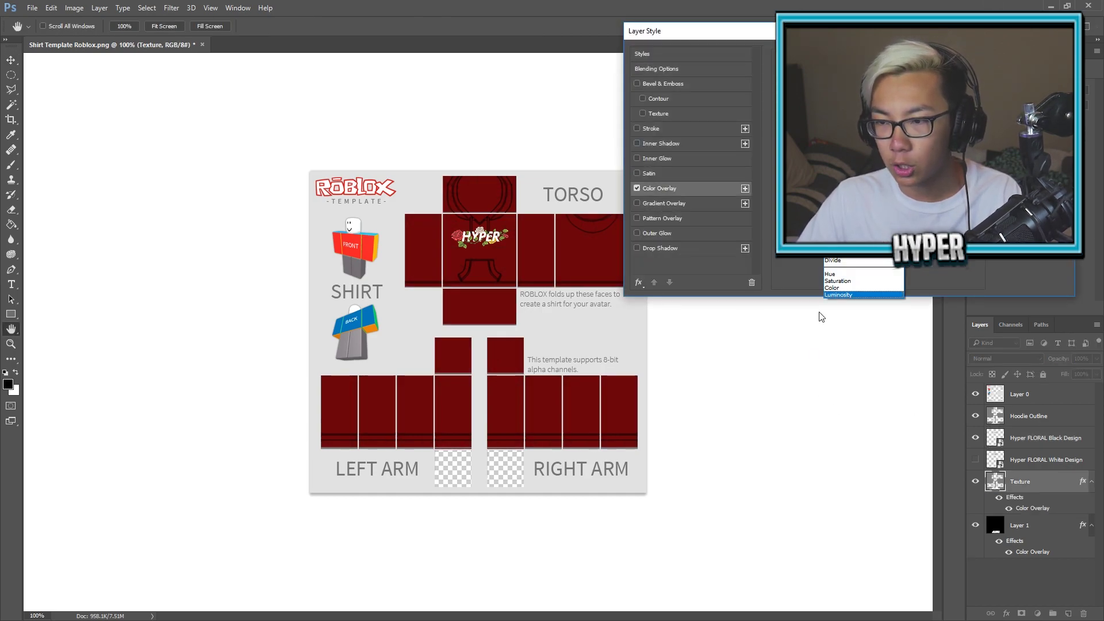
left_click(837, 287)
left_click(918, 79)
type("ff0000")
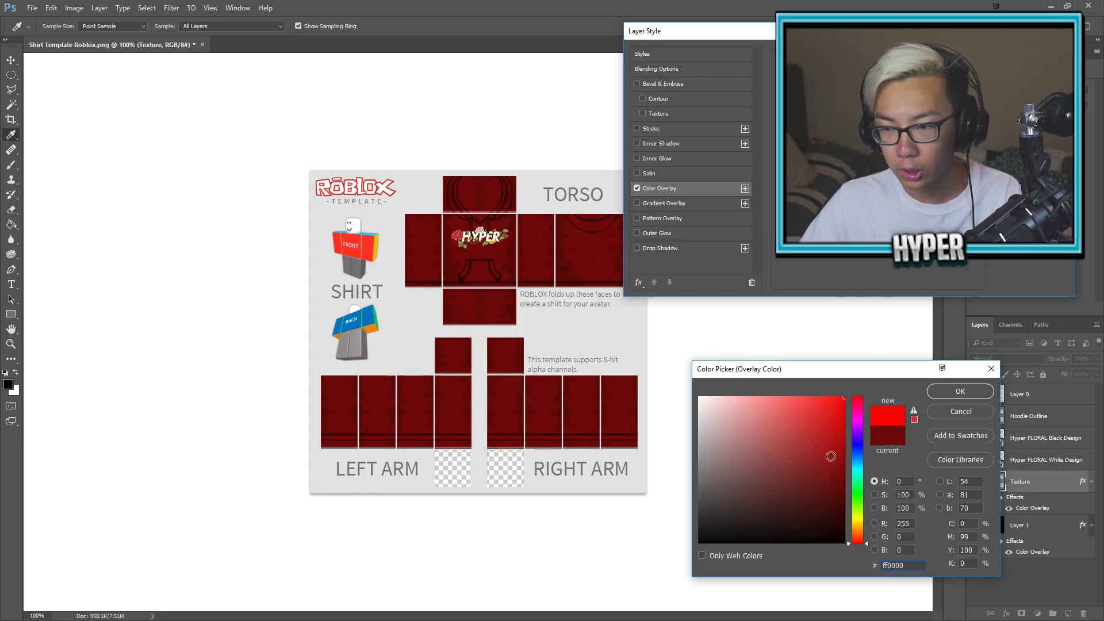
left_click(856, 423)
left_click(750, 397)
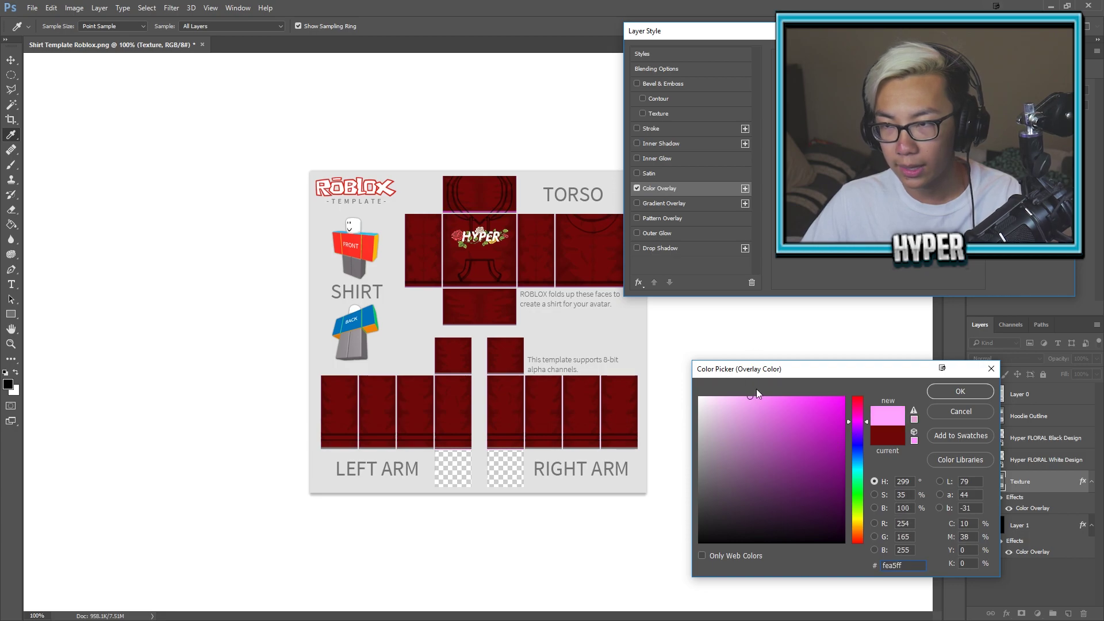
left_click(960, 411)
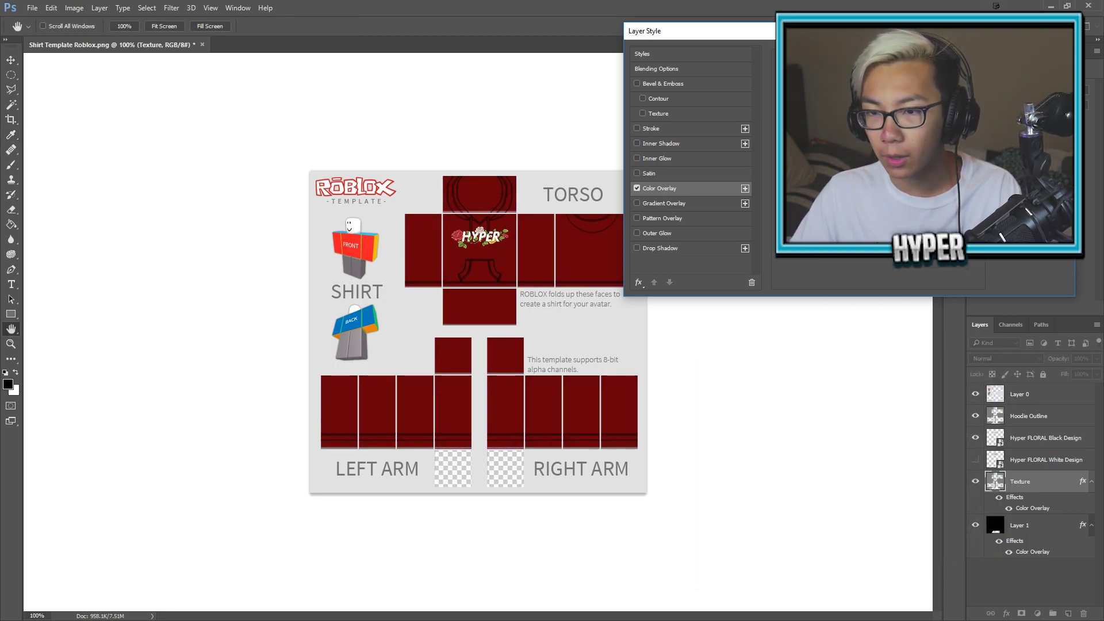
- Try another blend mode for the Texture layer's overlay with ff0000, 00c0ff and 232323, and discard the overlay
left_click(865, 77)
left_click(864, 77)
left_click(921, 77)
type("ff0000")
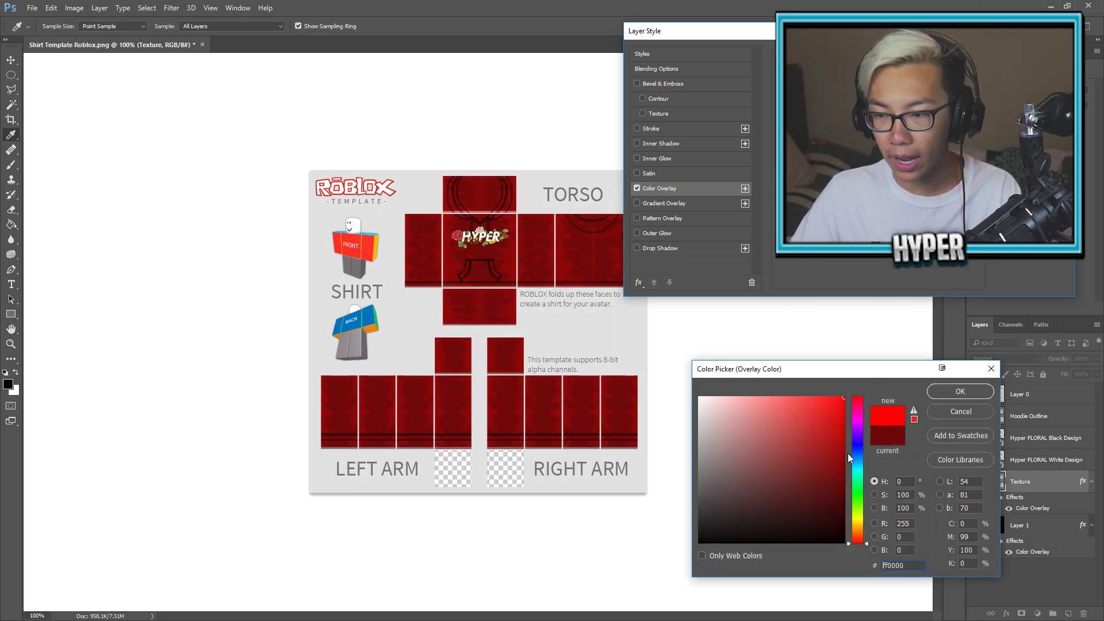
type("00c0ff")
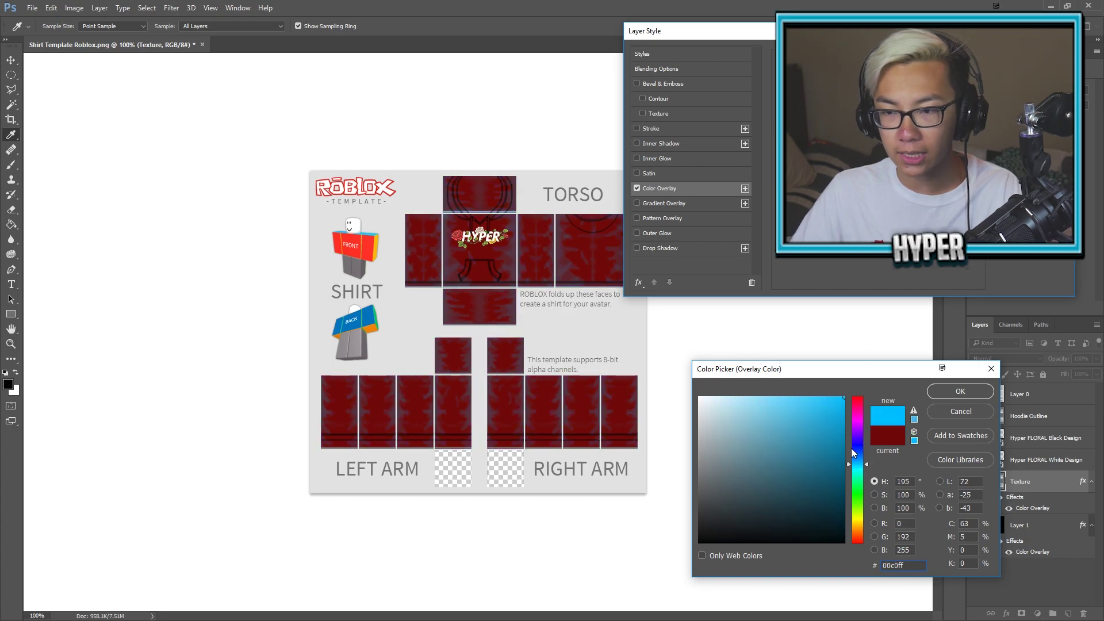
type("101010")
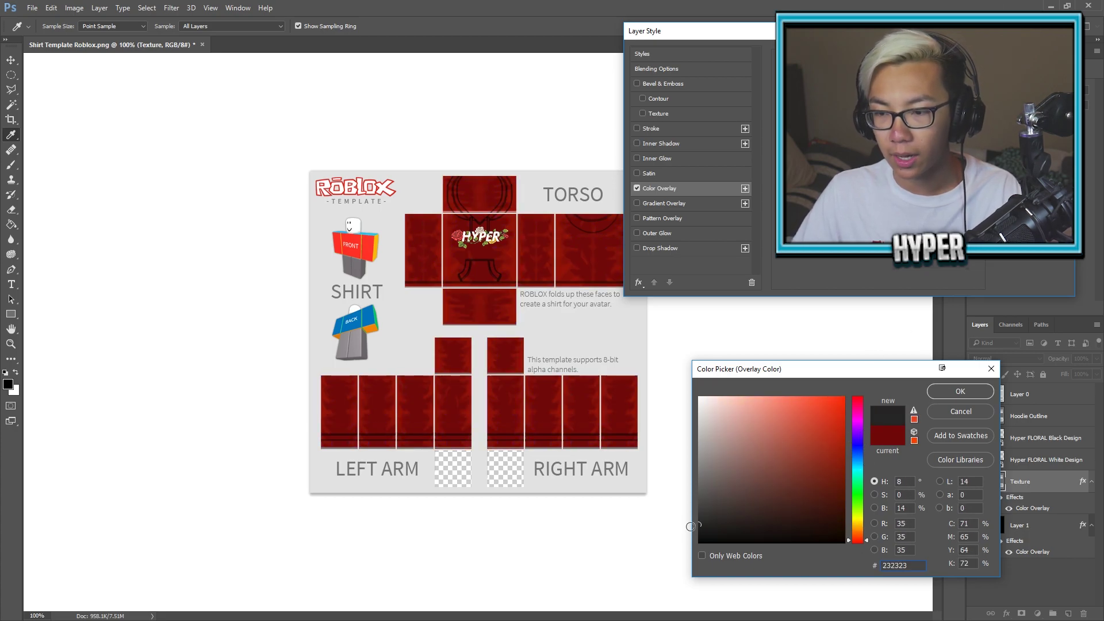
key("Return")
left_click(1028, 73)
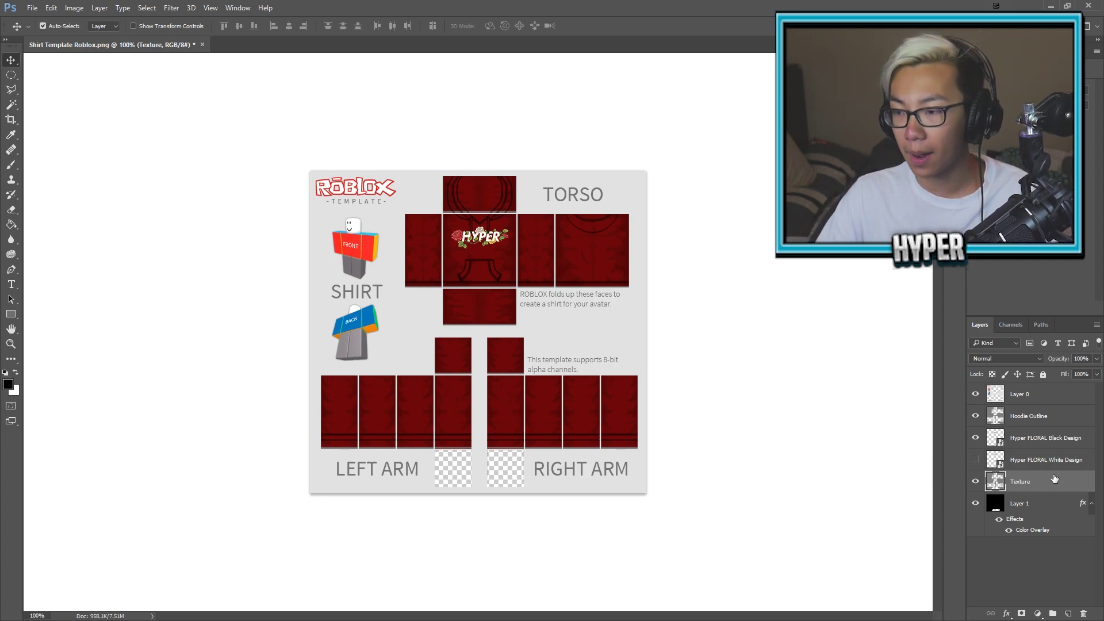
- Hide the Hyper FLORAL Black Design layer and set Layer 1's Color Overlay to white (ffffff)
left_click(976, 438)
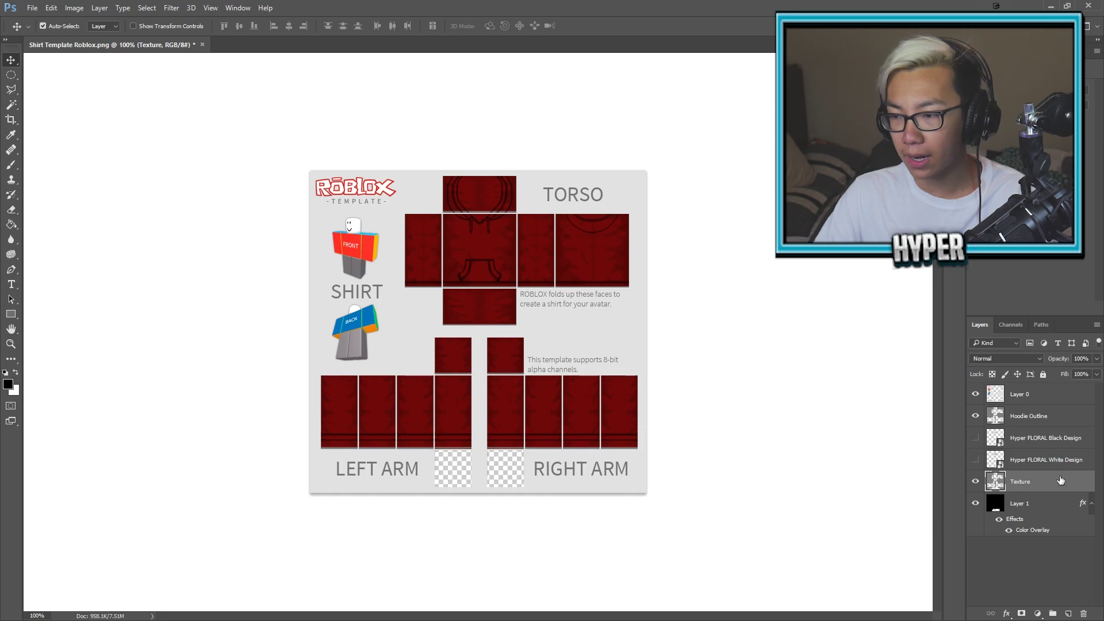
double_click(1055, 504)
left_click(661, 189)
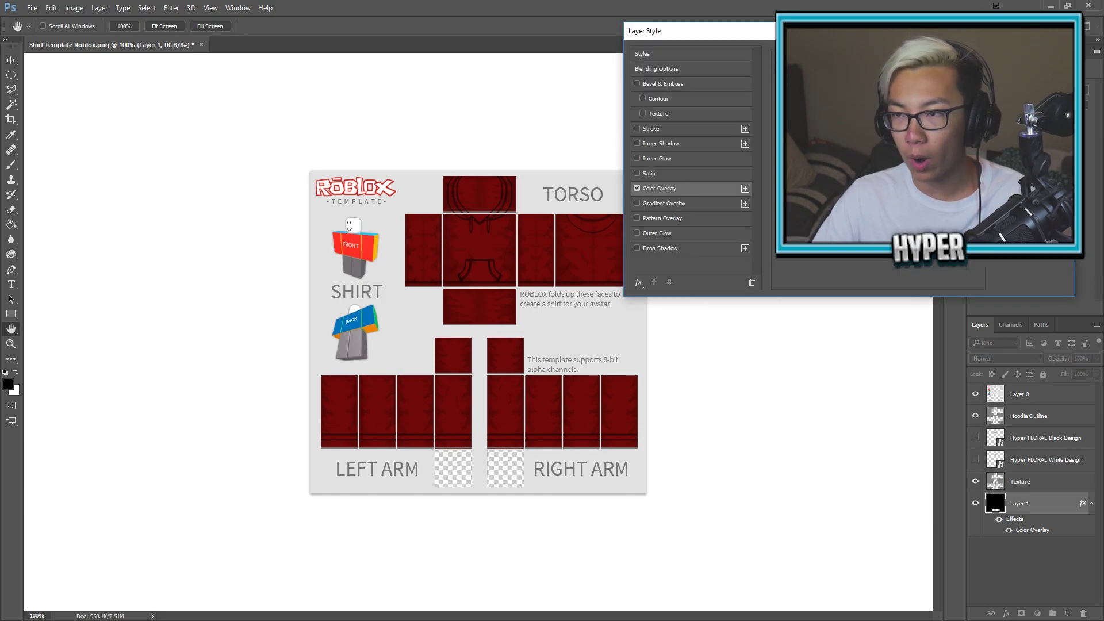
left_click(921, 73)
type("ffffff")
left_click(943, 392)
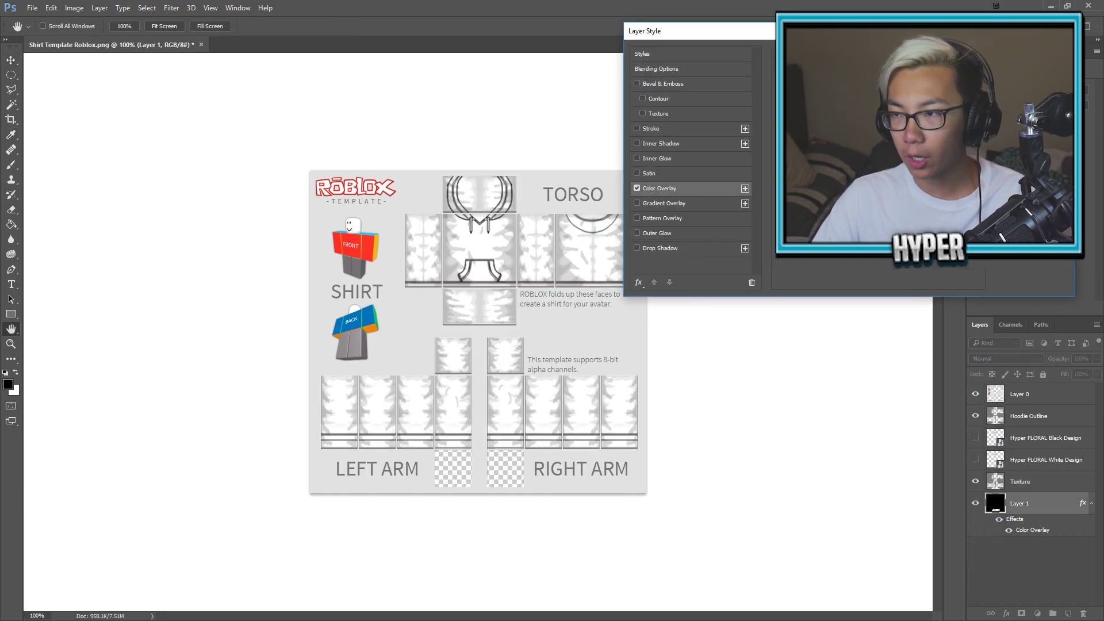
key("Return")
- Show the Hyper FLORAL White Design layer and set up saving the shirt as a PNG in the Roblox Shirts folder
left_click(975, 460)
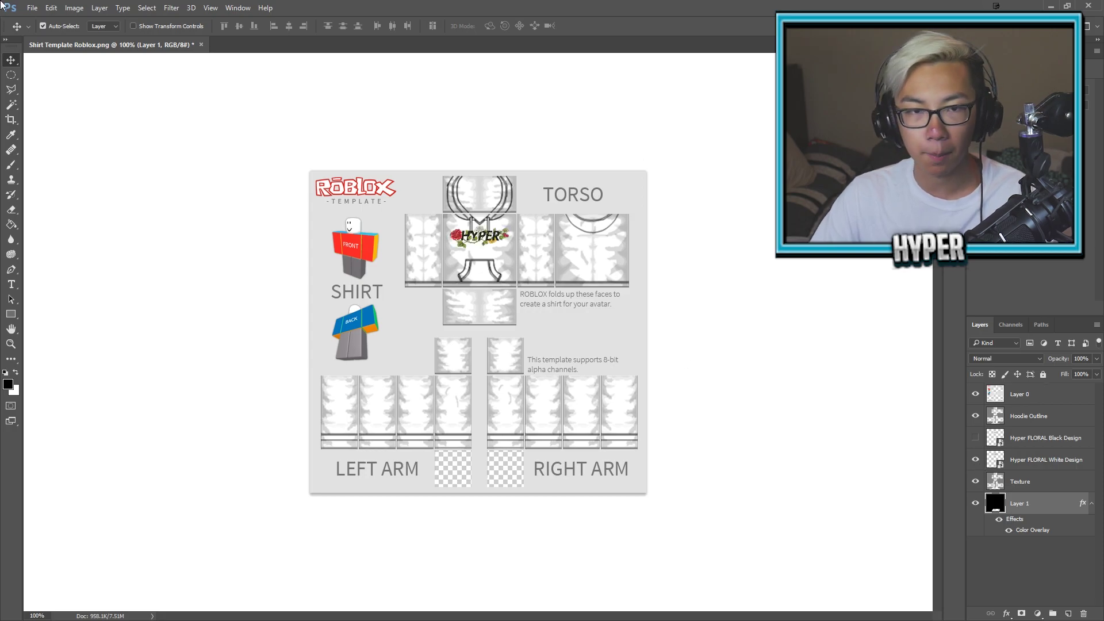
left_click(32, 7)
left_click(57, 145)
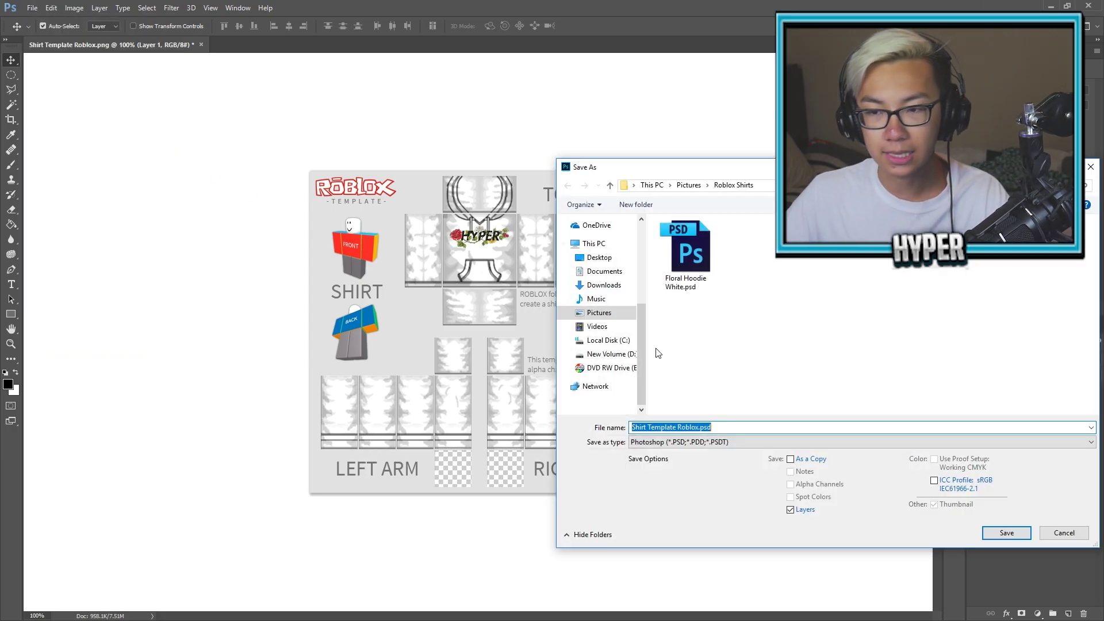
left_click(694, 444)
left_click(679, 384)
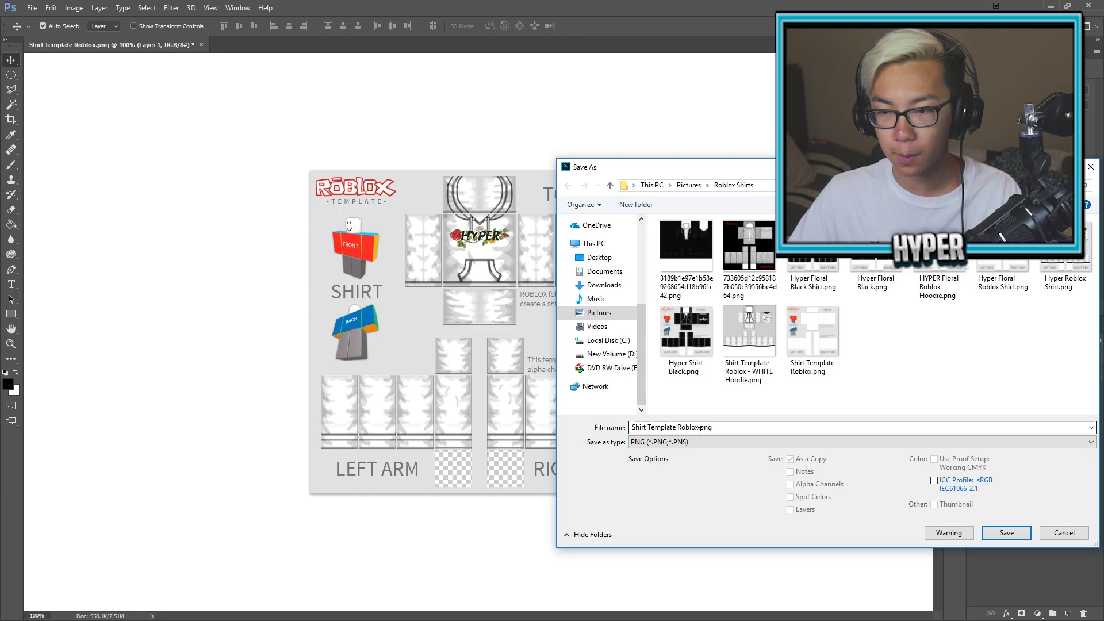
- Name the PNG file HYPER SHIRT WHITE 2.0 and save it with the offered PNG options
type("HYPER SHIRT")
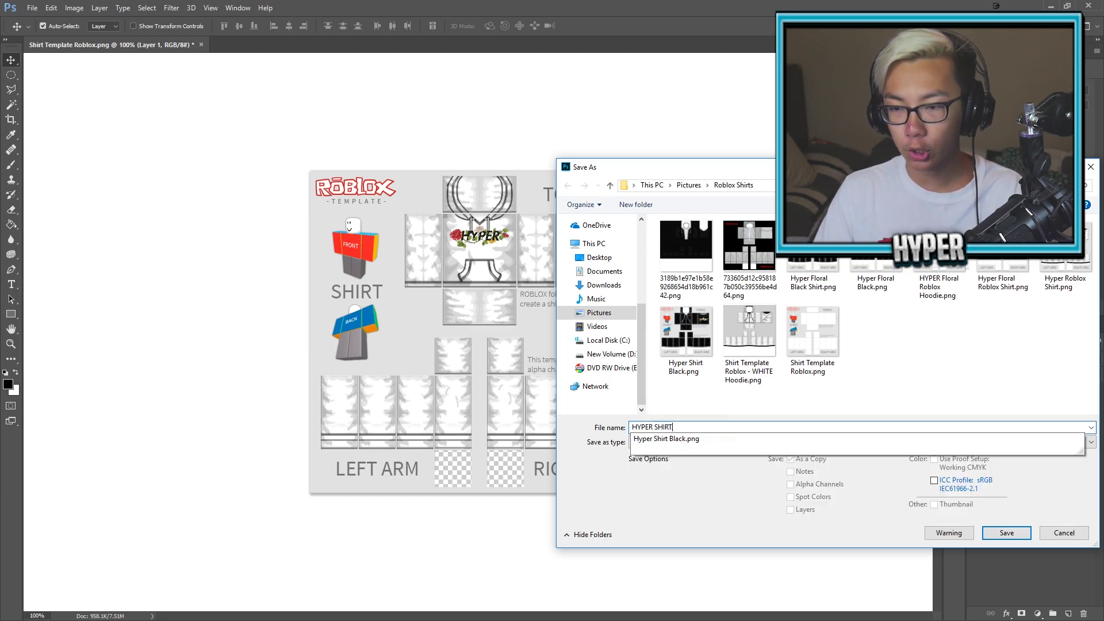
type(" BLACK 2,")
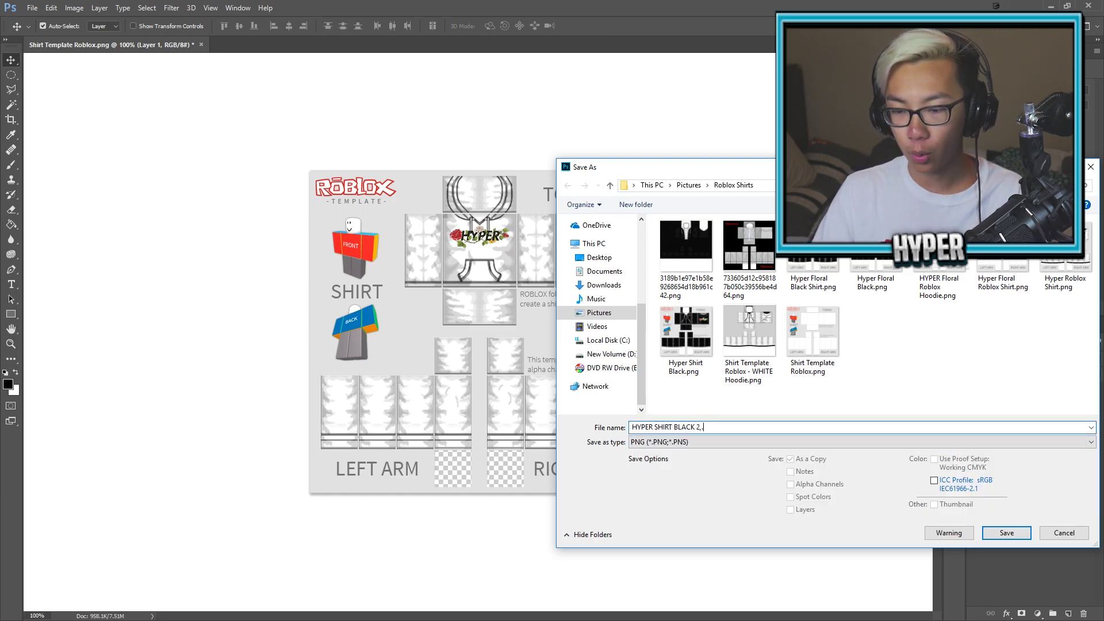
key("BackSpace")
key("BackSpace")
key("BackSpace")
key("BackSpace")
key("BackSpace")
key("BackSpace")
key("BackSpace")
type("WHITE 2,")
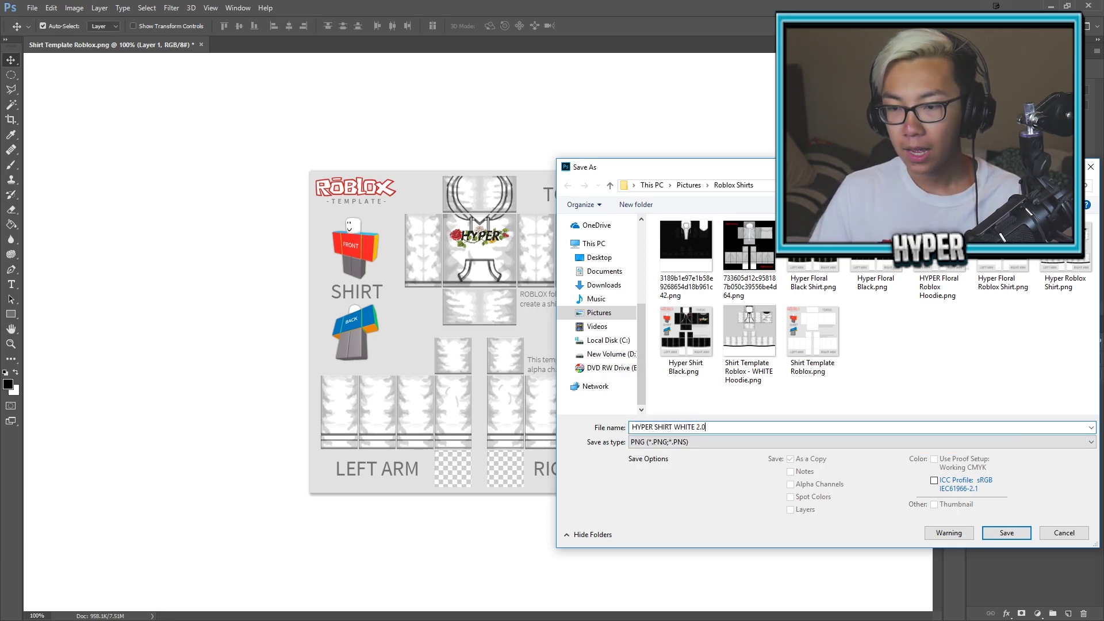
key("Return")
key("Return")
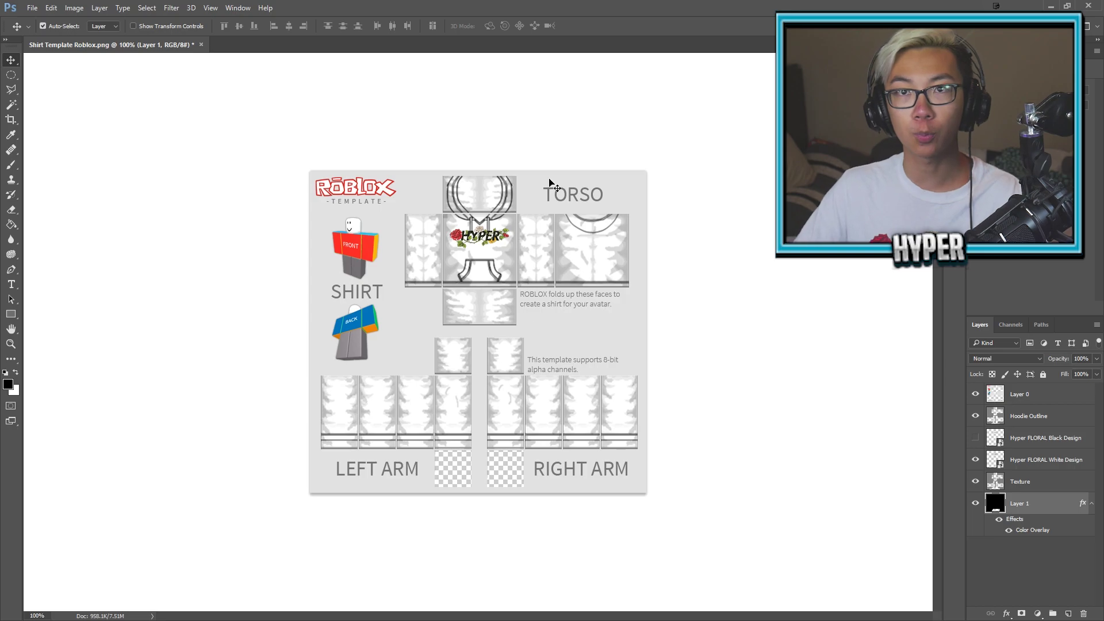
- Set Layer 1's Color Overlay to black (000000)
double_click(1061, 509)
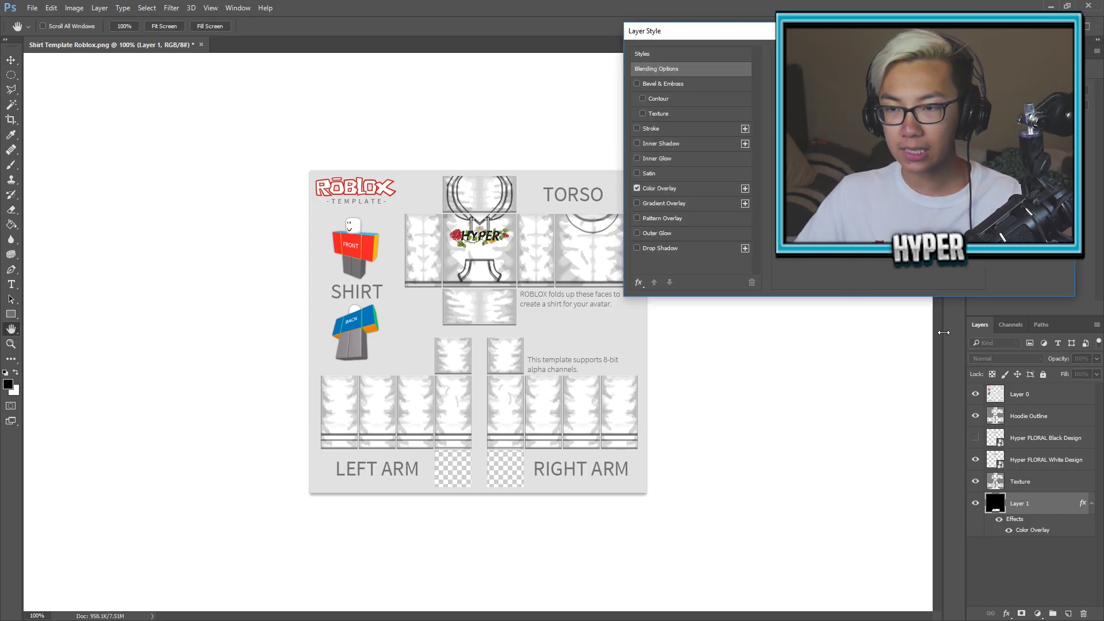
left_click(692, 189)
left_click(907, 76)
left_click_drag(742, 532, 699, 542)
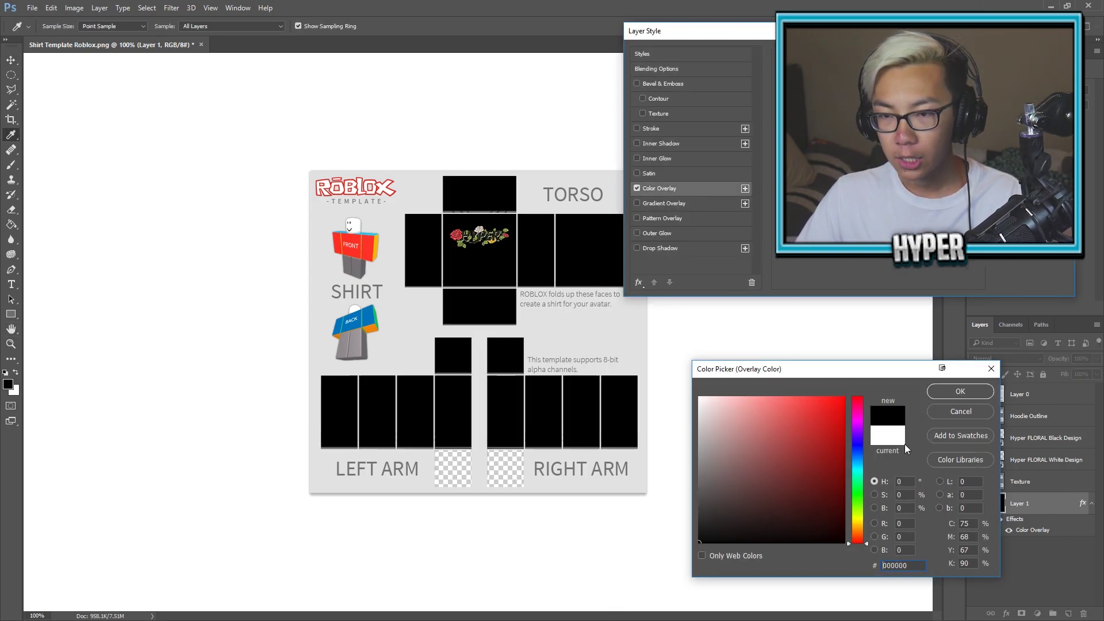
left_click(946, 392)
key("Return")
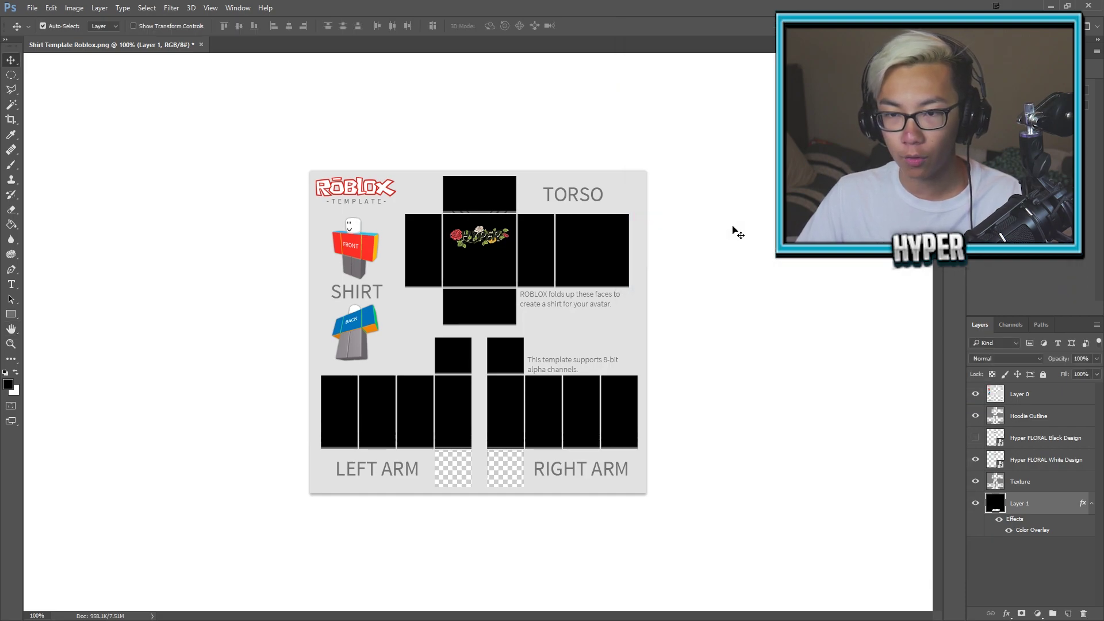
- Display the rulers and scale Layer 1 down to about 99.66% width and 99.46% height
key("ctrl+r")
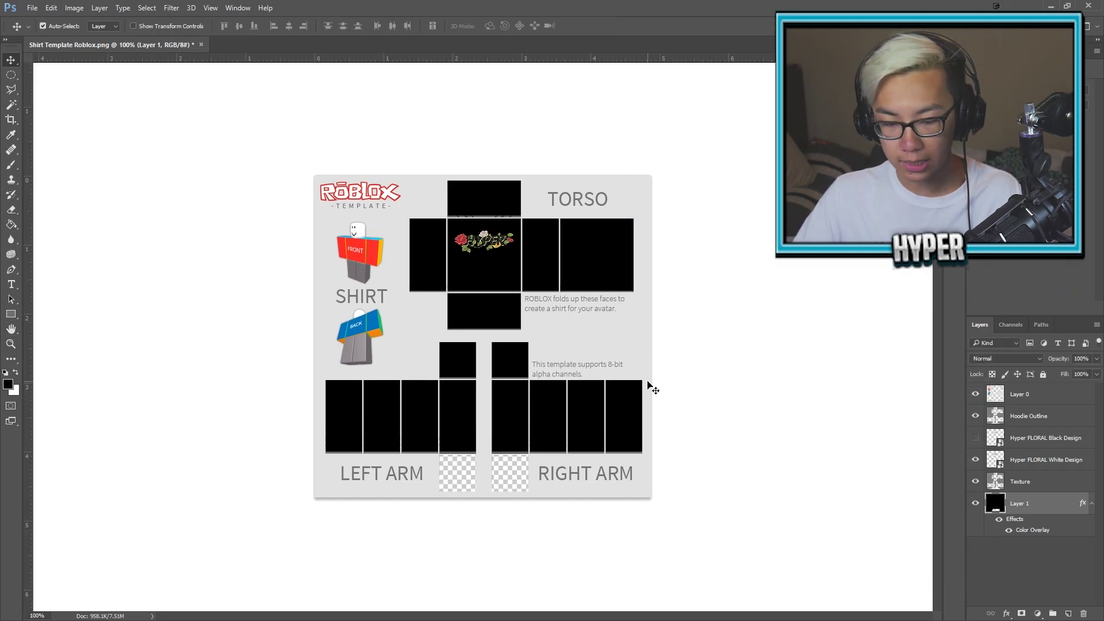
key("ctrl+t")
left_click_drag(652, 500, 651, 496)
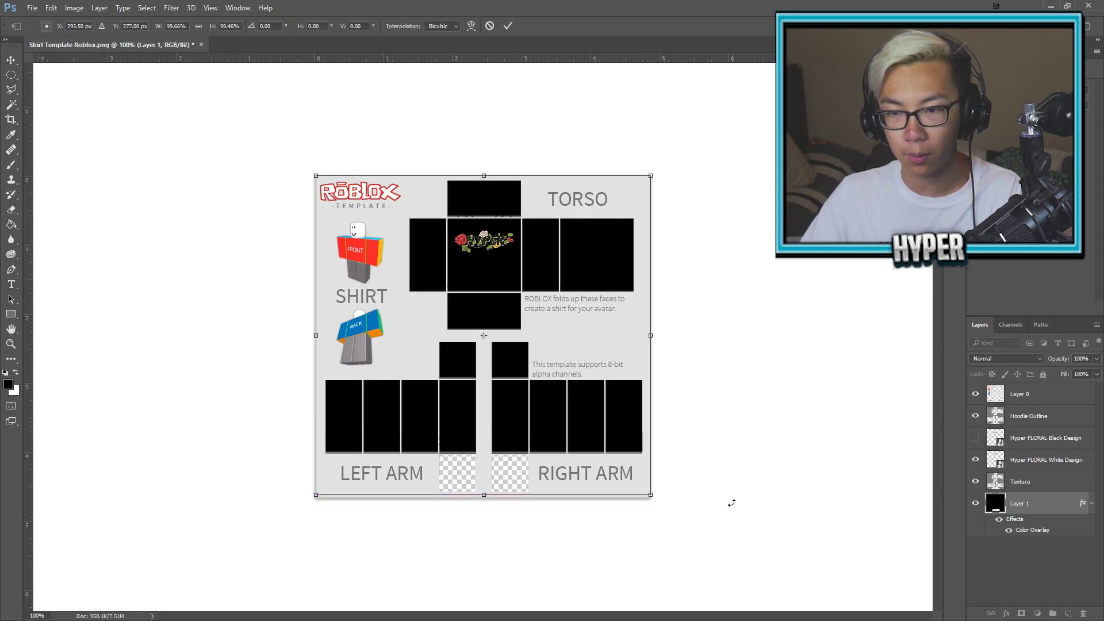
key("Return")
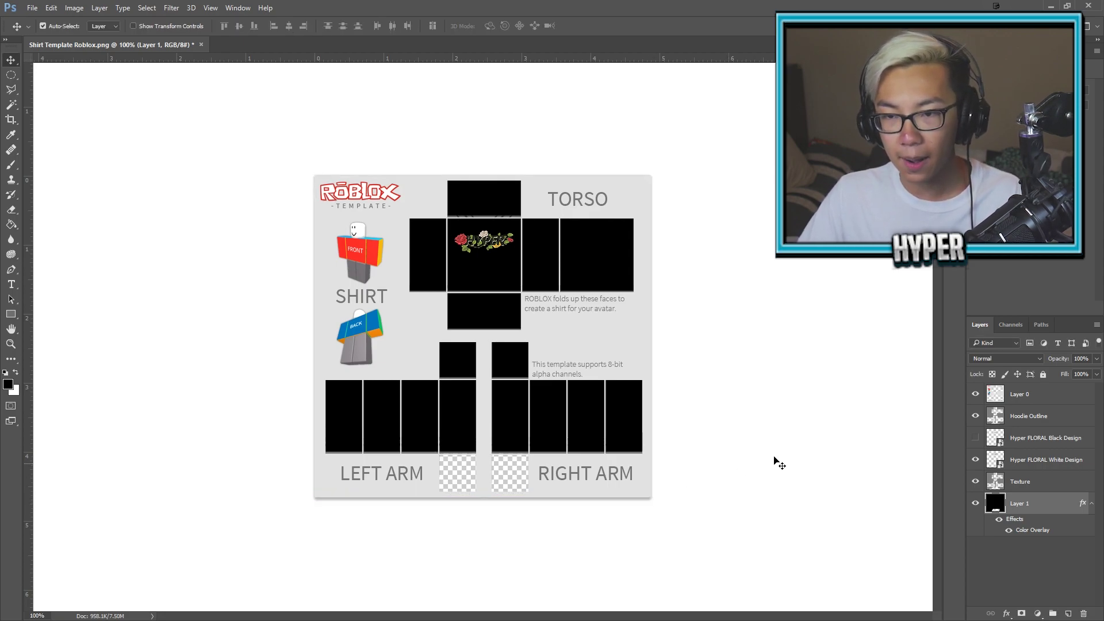
- Add a white (ffffff) Color Overlay to the Texture layer
double_click(1056, 488)
left_click(670, 190)
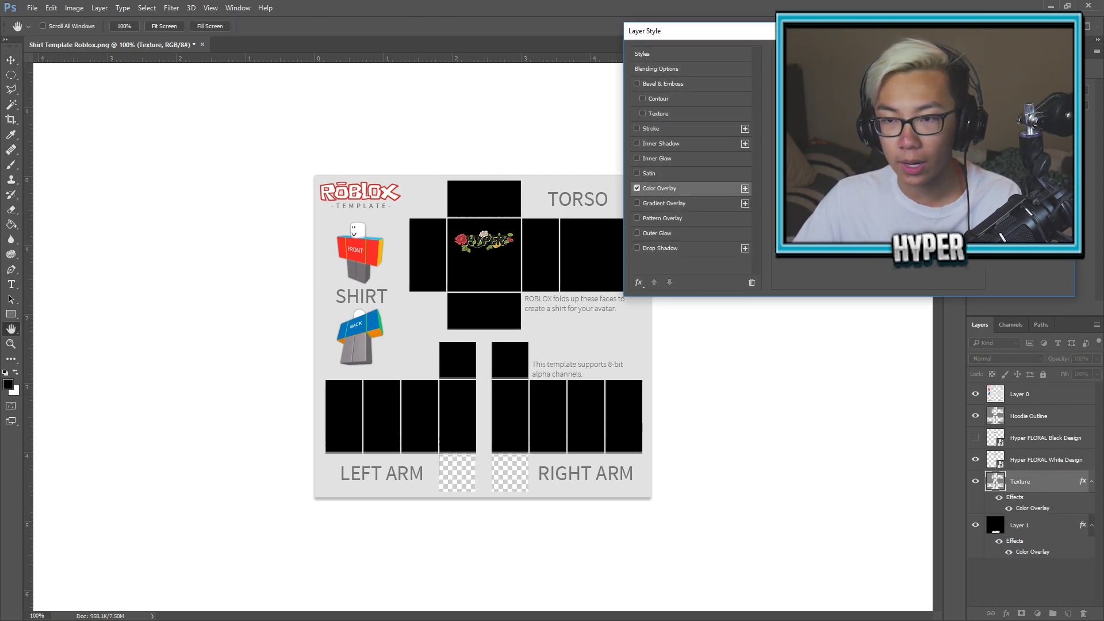
left_click(865, 74)
left_click(921, 74)
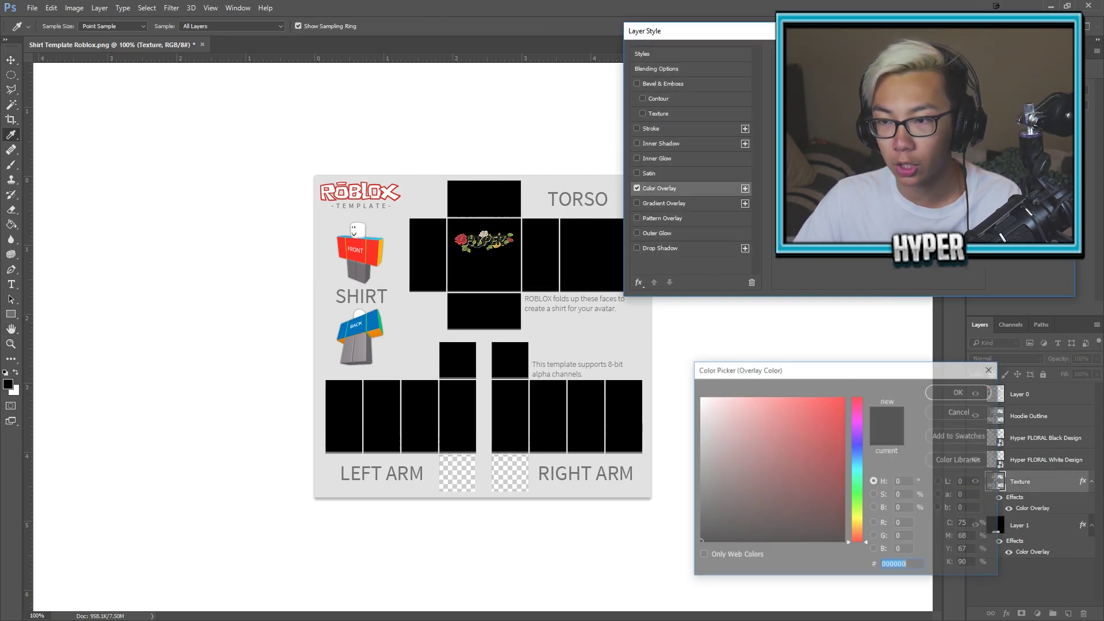
left_click(699, 443)
left_click(699, 435)
left_click(699, 397)
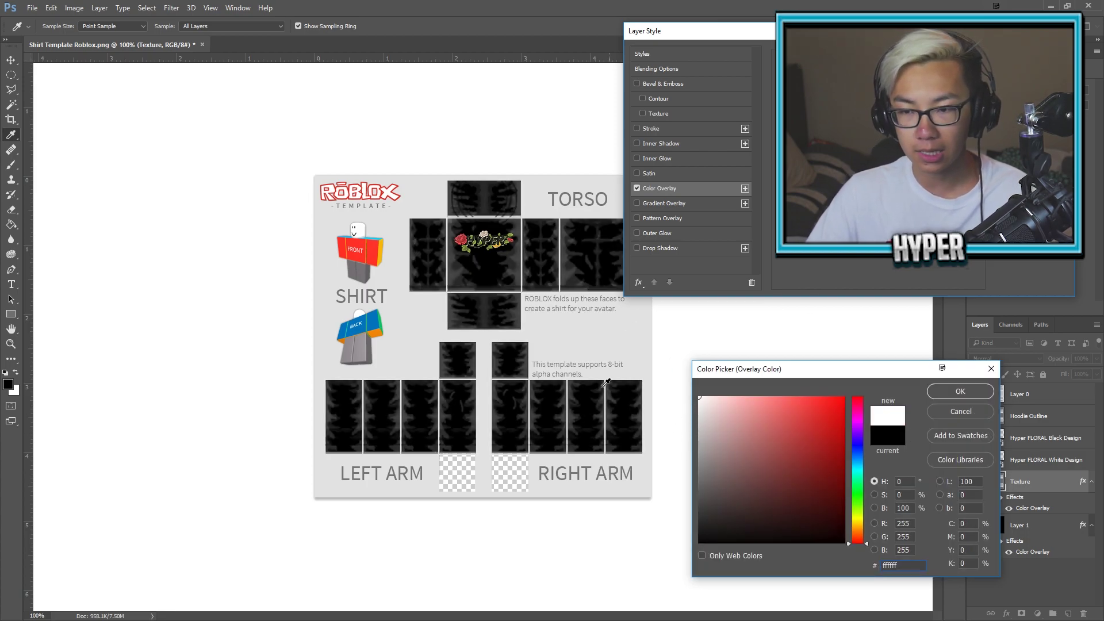
left_click(978, 393)
left_click(1029, 54)
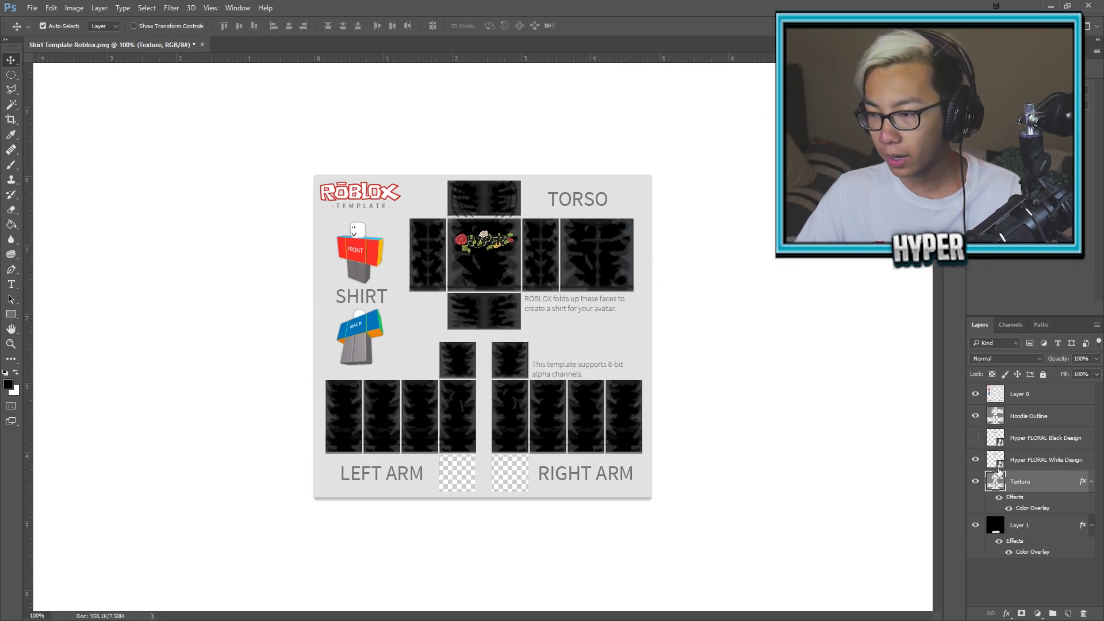
- Hide the Hyper FLORAL White Design layer and show the Hyper FLORAL Black Design layer
left_click(977, 459)
left_click(976, 438)
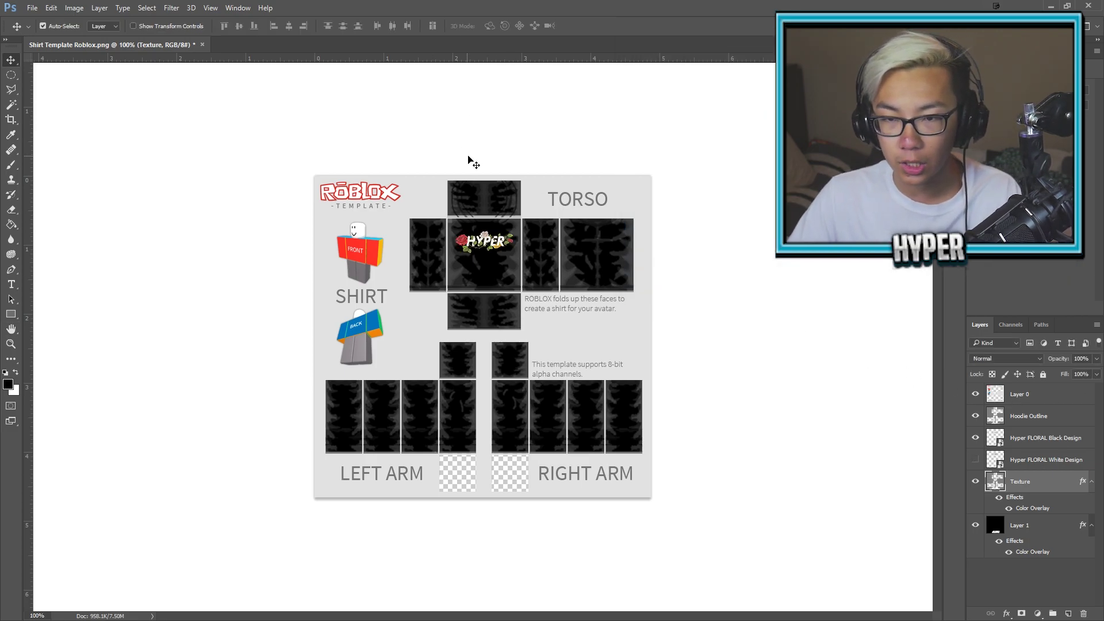
key("ctrl+plus")
scroll(620, 166, "up", 3)
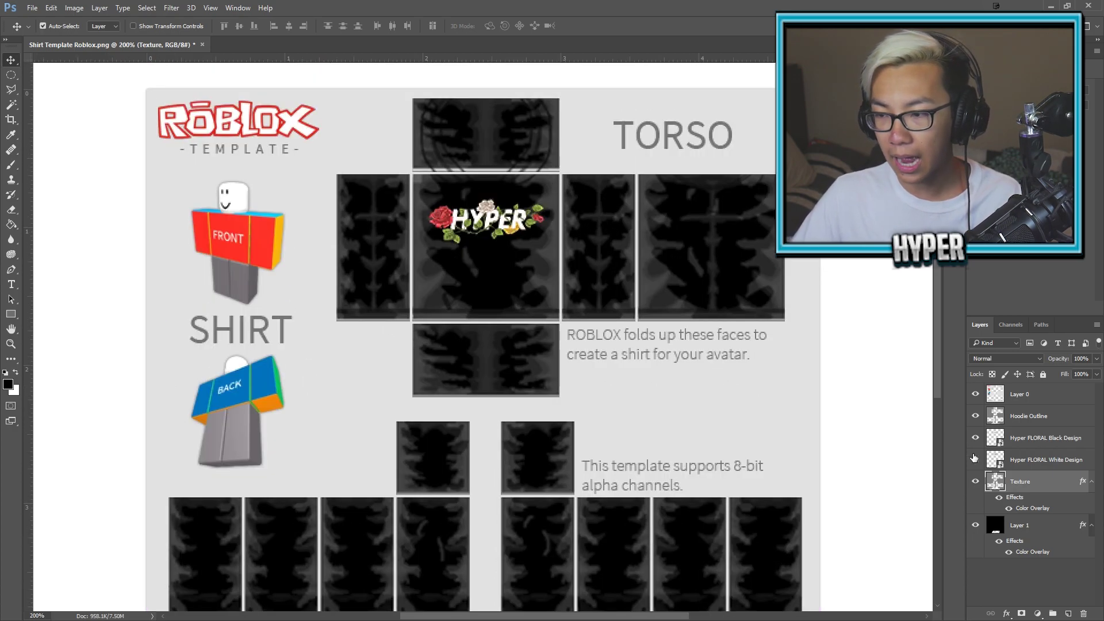
- Add a grey (919191) Color Overlay to the Hoodie Outline layer
double_click(1064, 425)
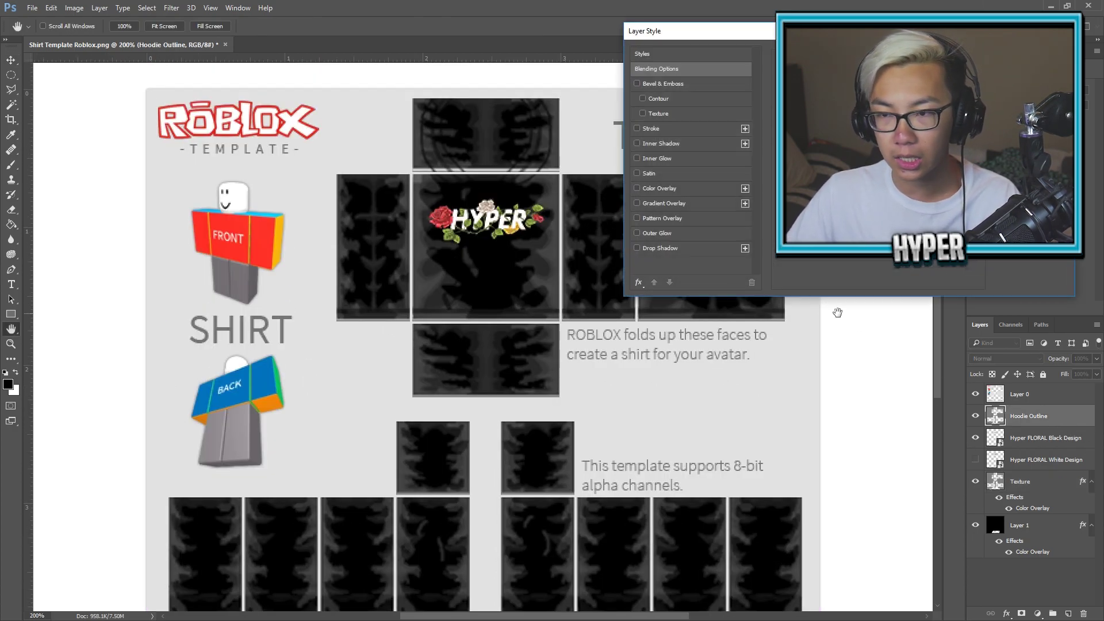
left_click(664, 188)
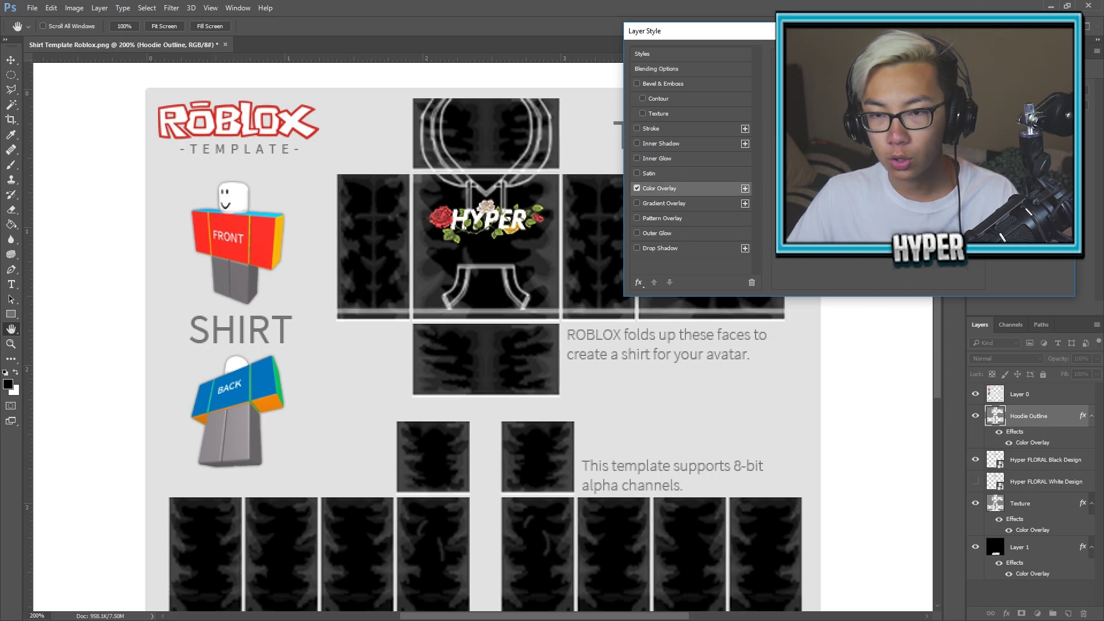
left_click(774, 228)
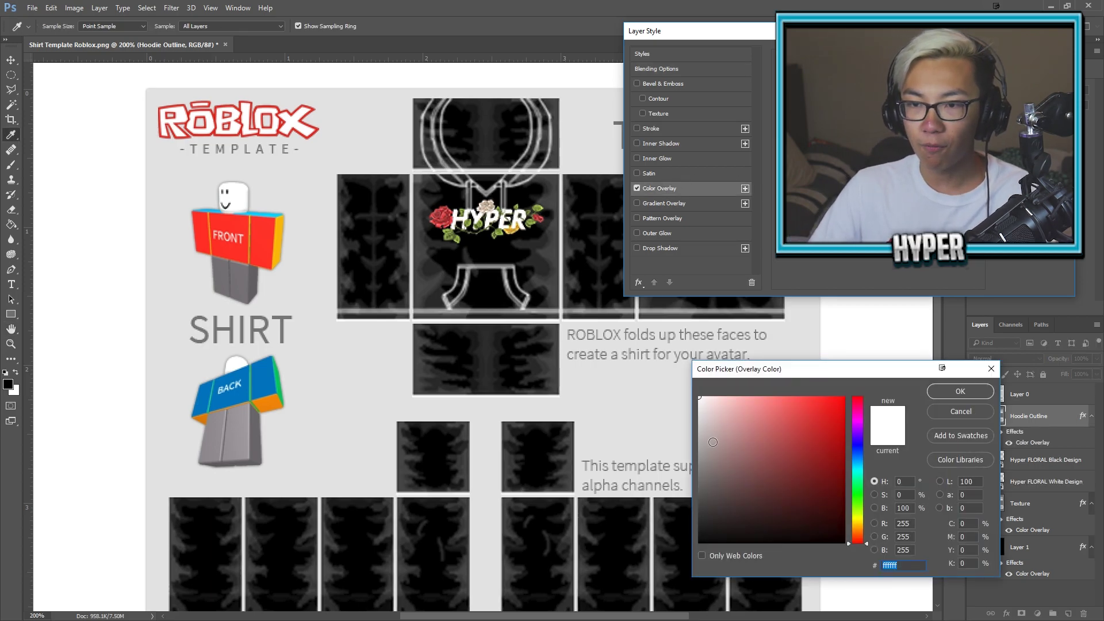
left_click_drag(723, 442, 692, 458)
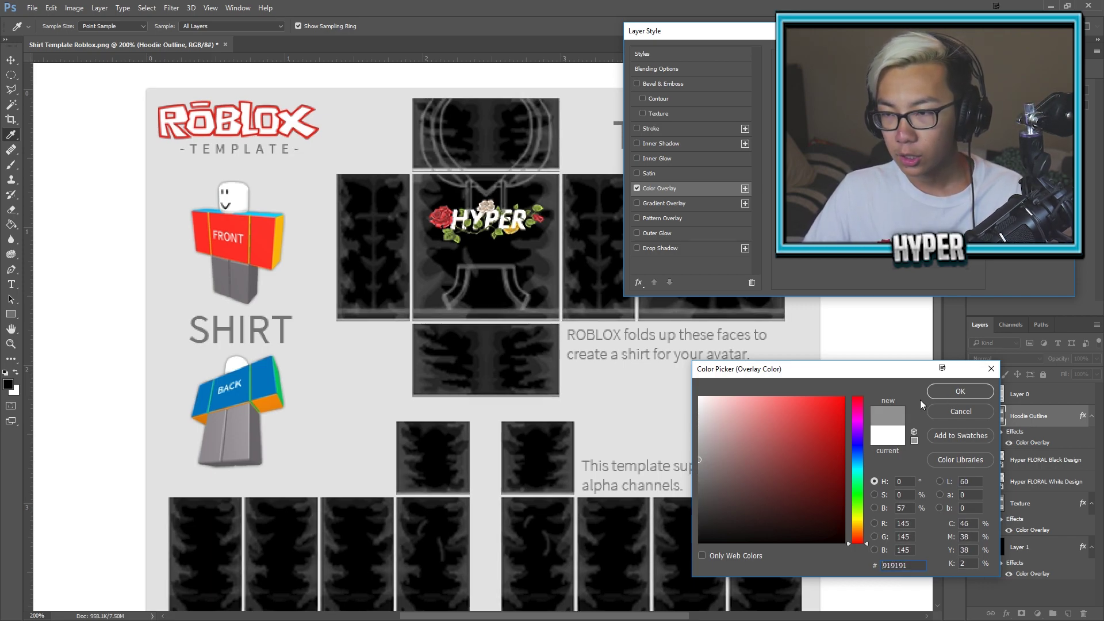
left_click(960, 391)
key("Return")
key("ctrl+minus")
key("ctrl+minus")
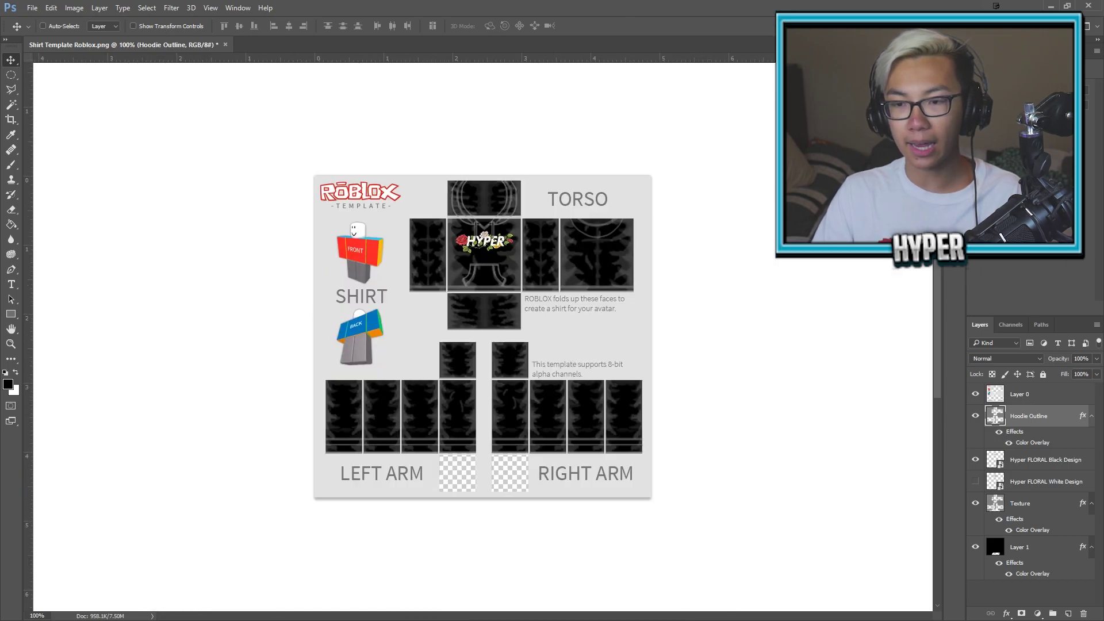
- Nudge the Hyper FLORAL Black Design logo one step to the right on the chest
key("ctrl+plus")
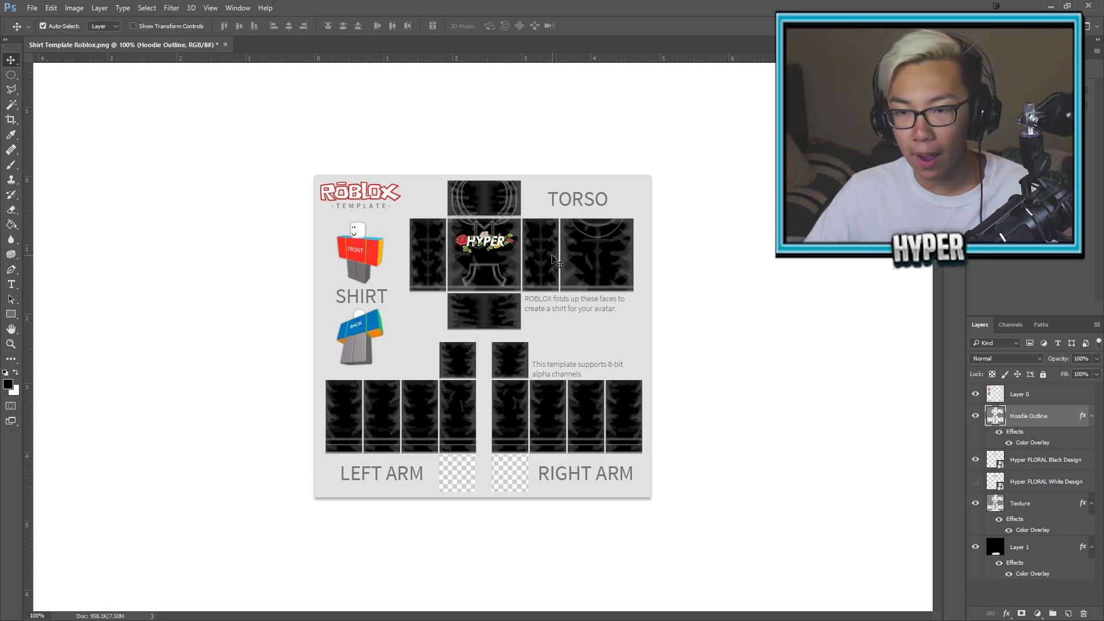
left_click(1039, 463)
key("Right")
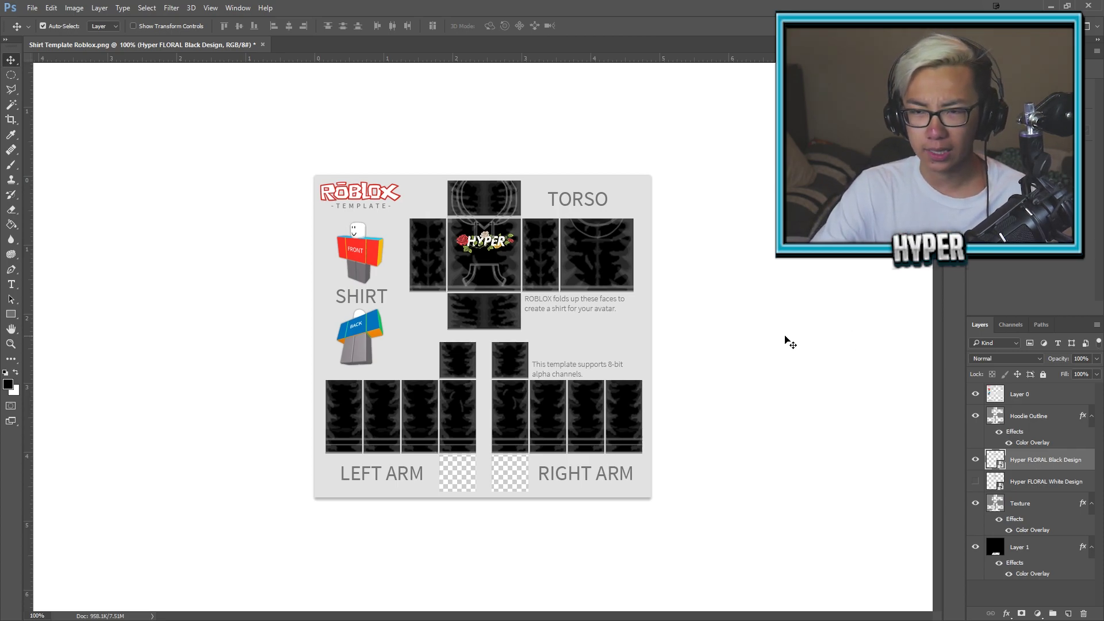
- Darken the Hoodie Outline layer's Color Overlay to 777777
double_click(1060, 424)
left_click(673, 188)
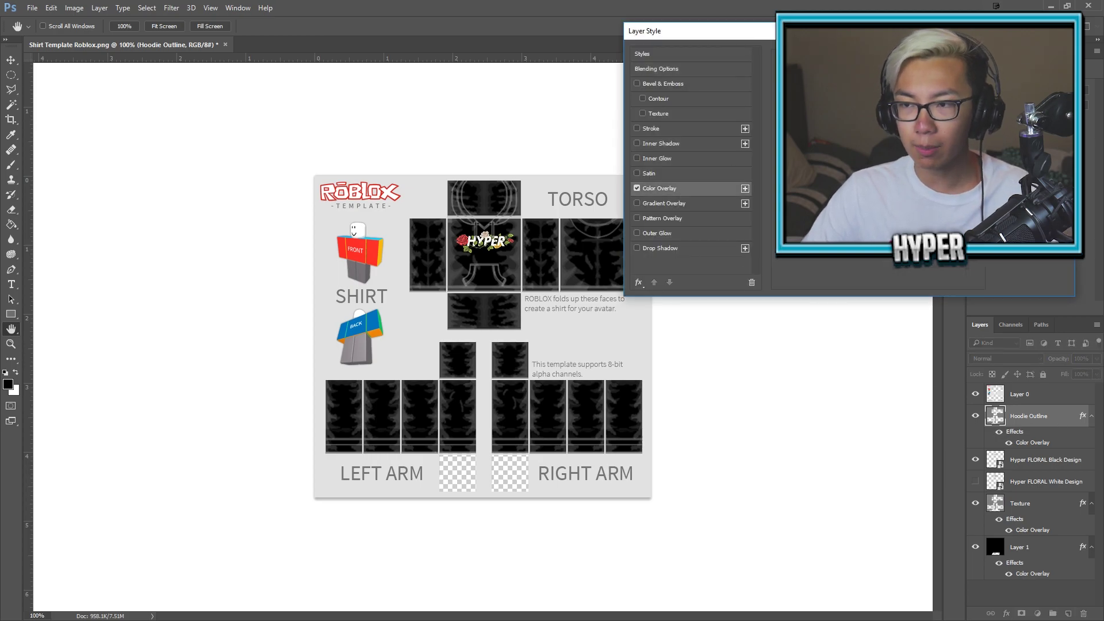
left_click(925, 79)
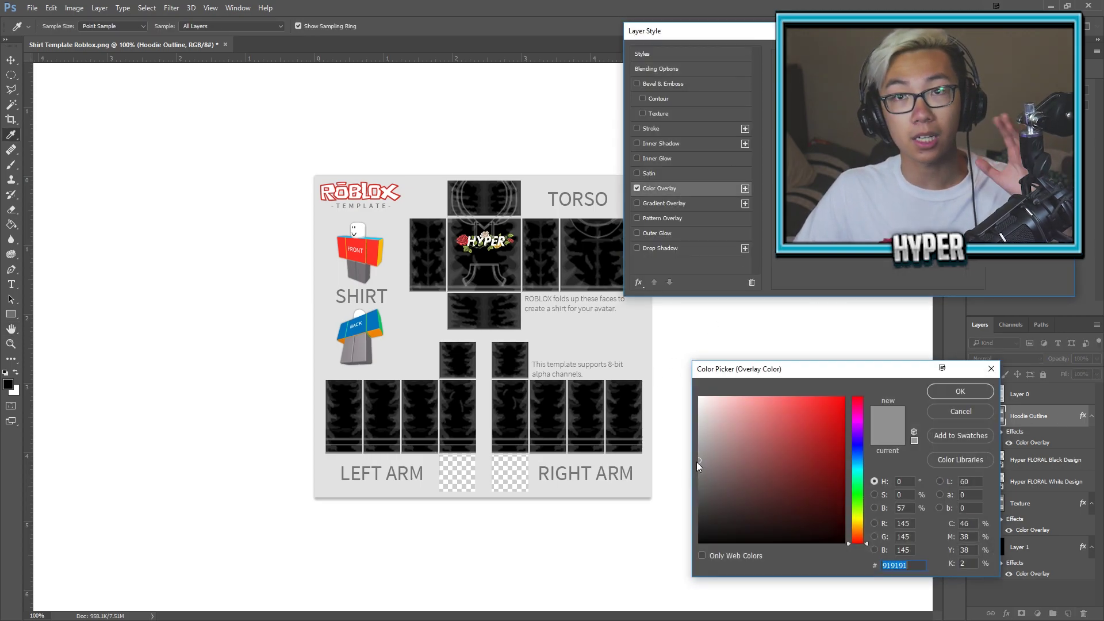
left_click_drag(696, 458, 696, 475)
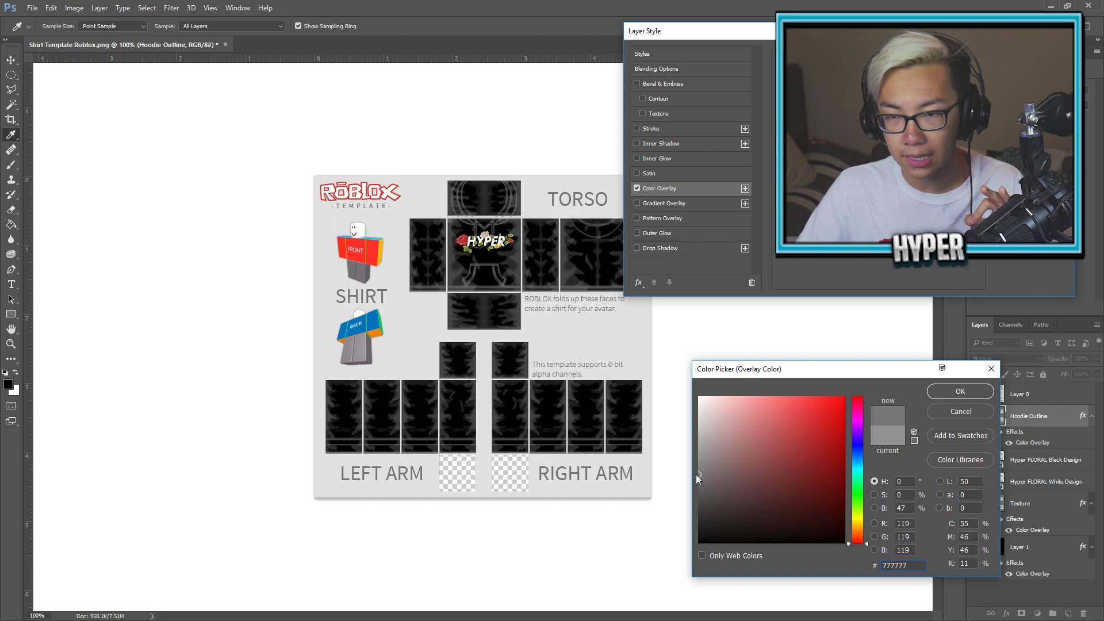
key("Return")
key("Return")
double_click(1054, 507)
key("Return")
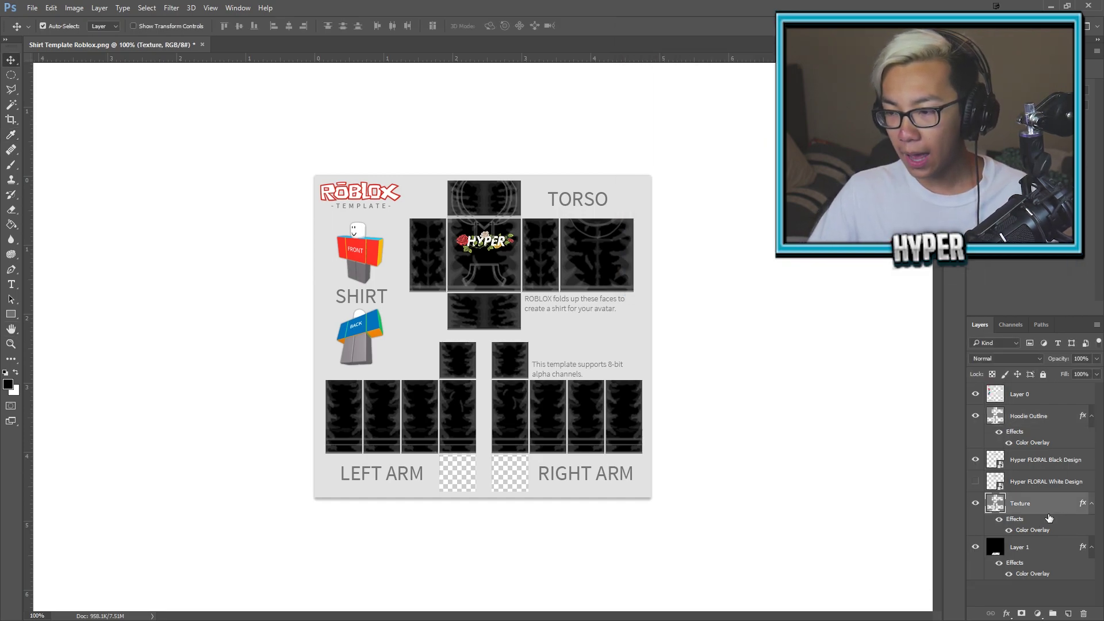
- Save the black hoodie as a PNG file named HYPER SHIRT BLACK 2.0
left_click(27, 8)
left_click(74, 133)
left_click(657, 447)
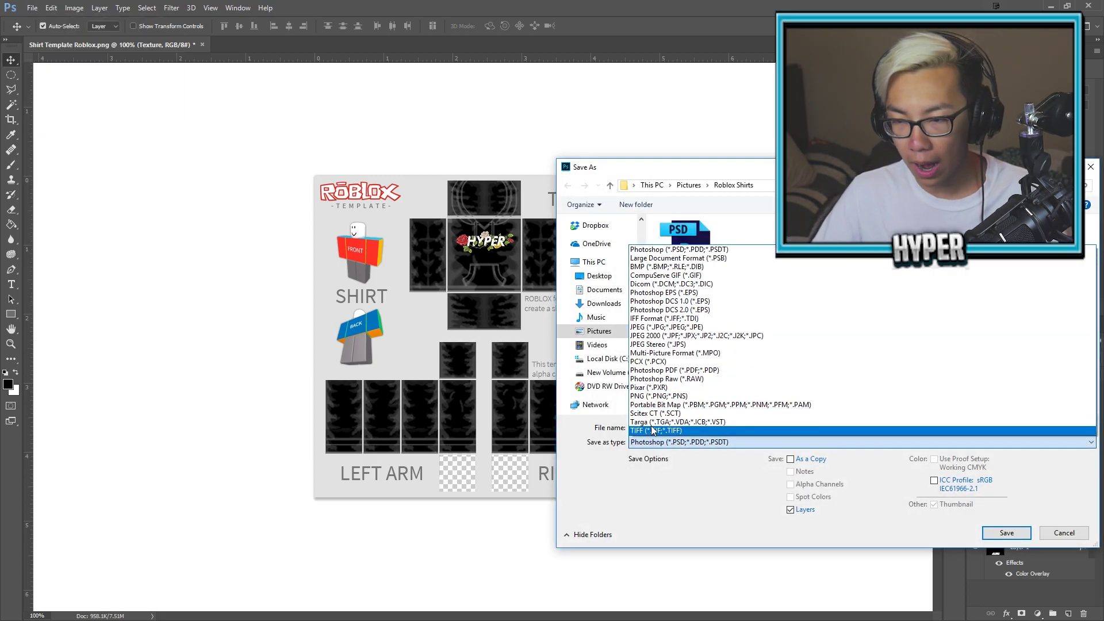
left_click(723, 368)
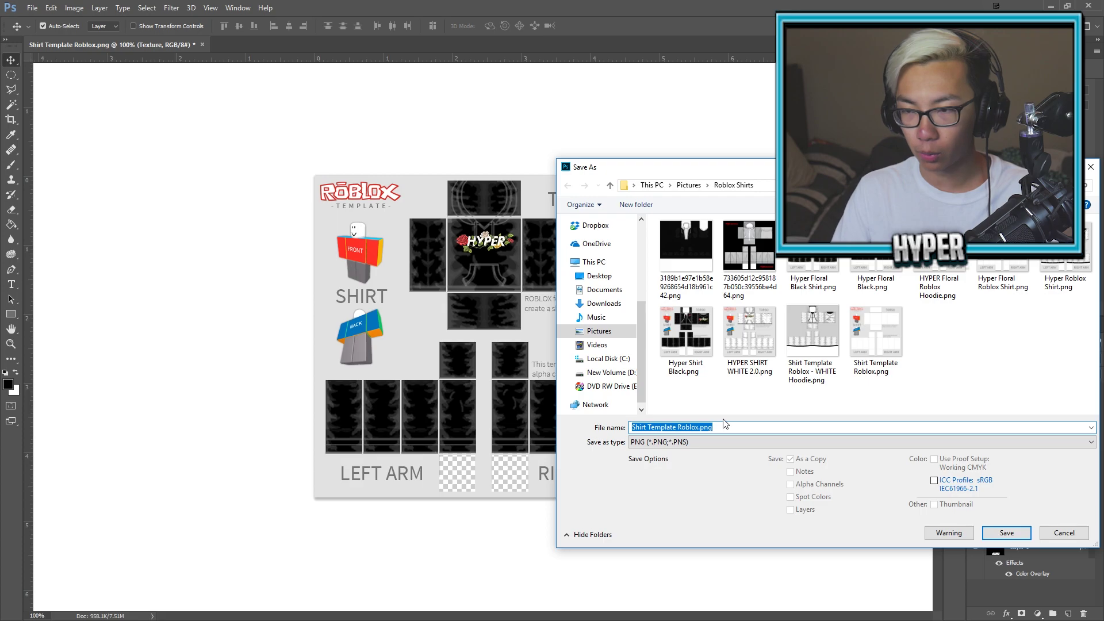
key("BackSpace")
type("HYOPER")
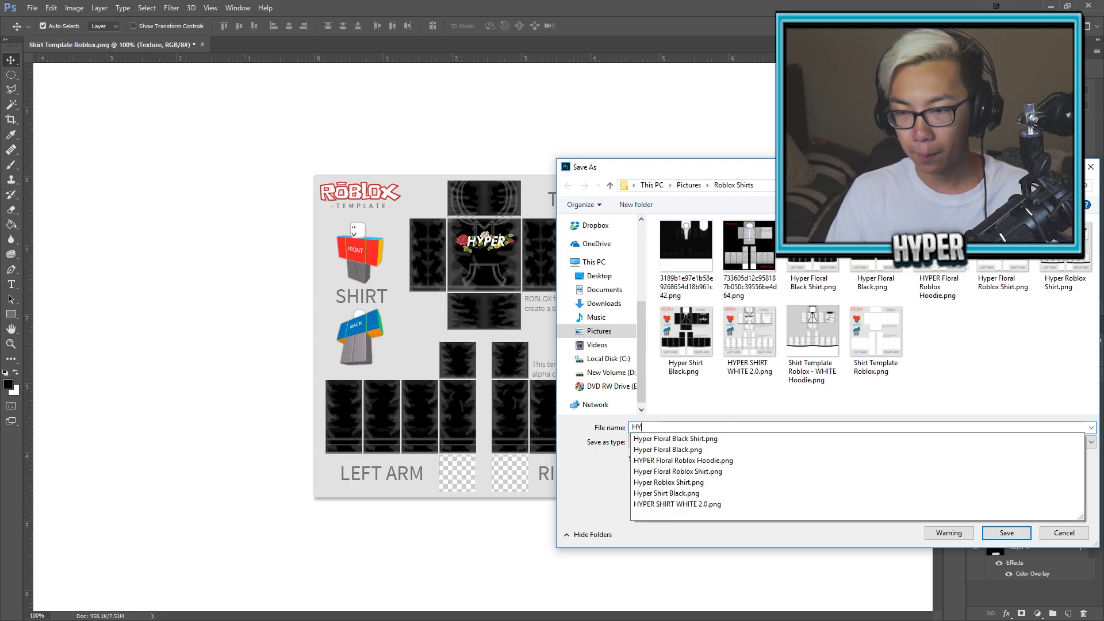
key("BackSpace")
key("BackSpace")
type("PER SHIRT BLACK 2.0")
key("Return")
left_click(587, 201)
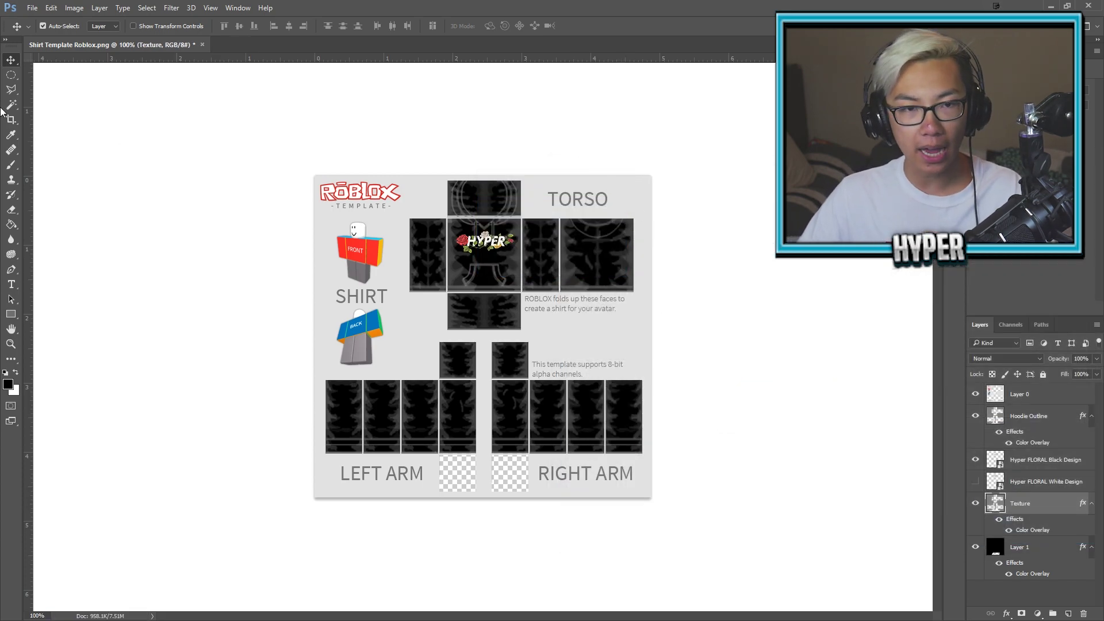
- Set Layer 1's Color Overlay to dark maroon (4d0101)
left_click(1050, 553)
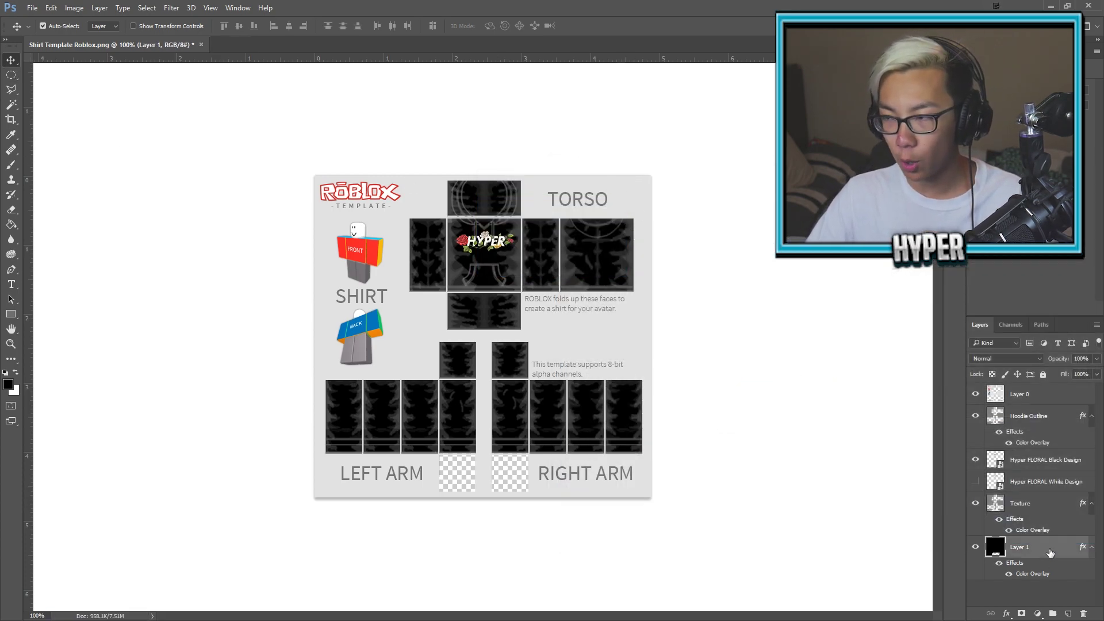
double_click(1049, 550)
left_click(680, 189)
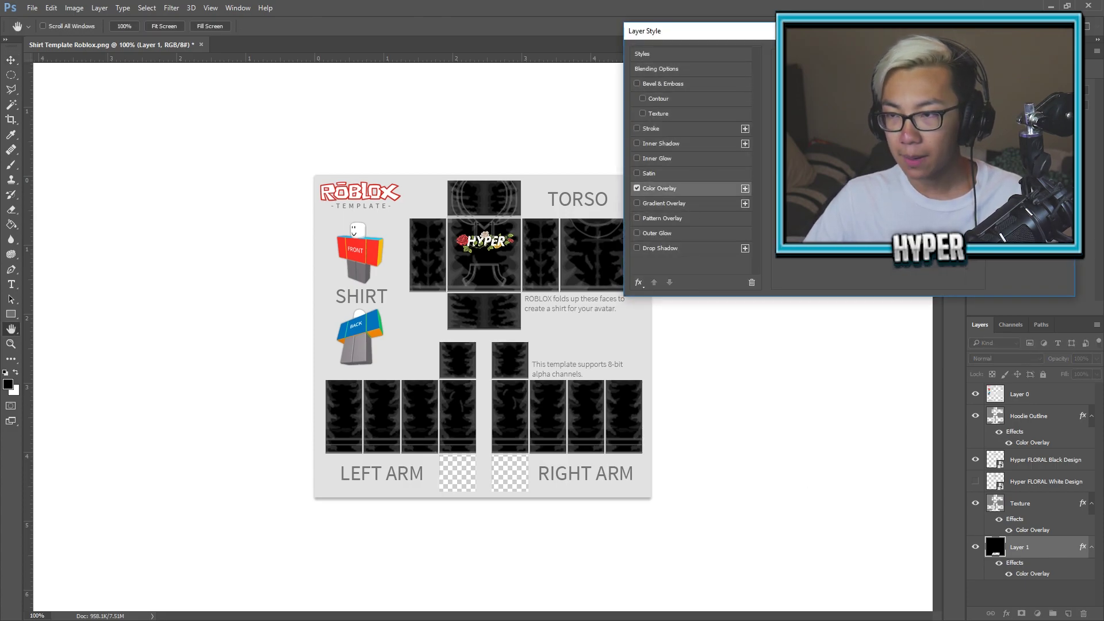
left_click(926, 80)
left_click(843, 499)
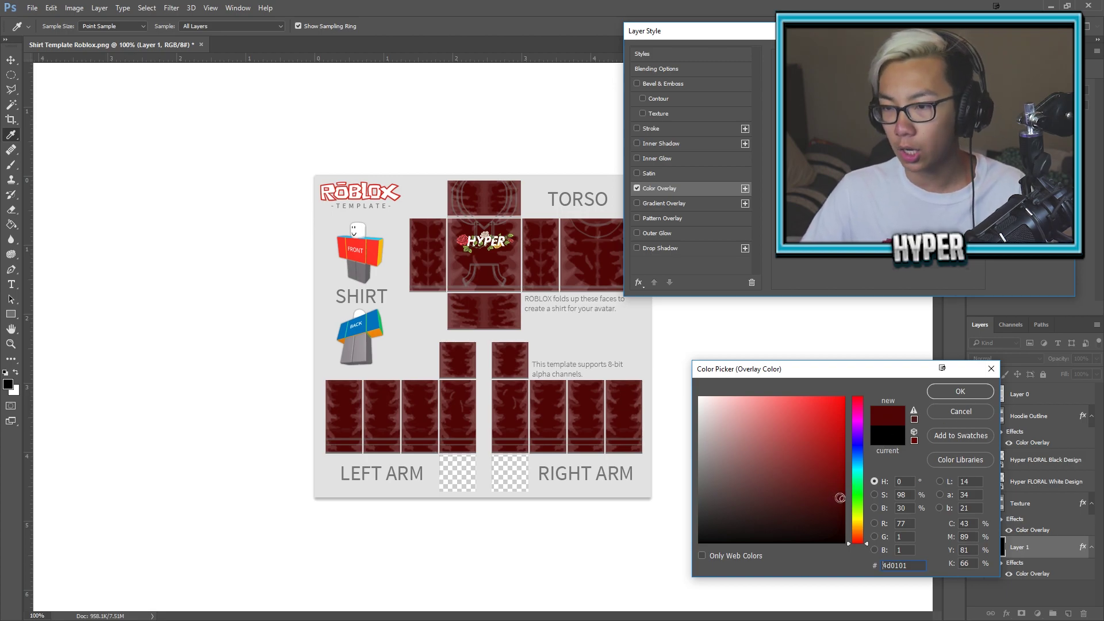
key("Return")
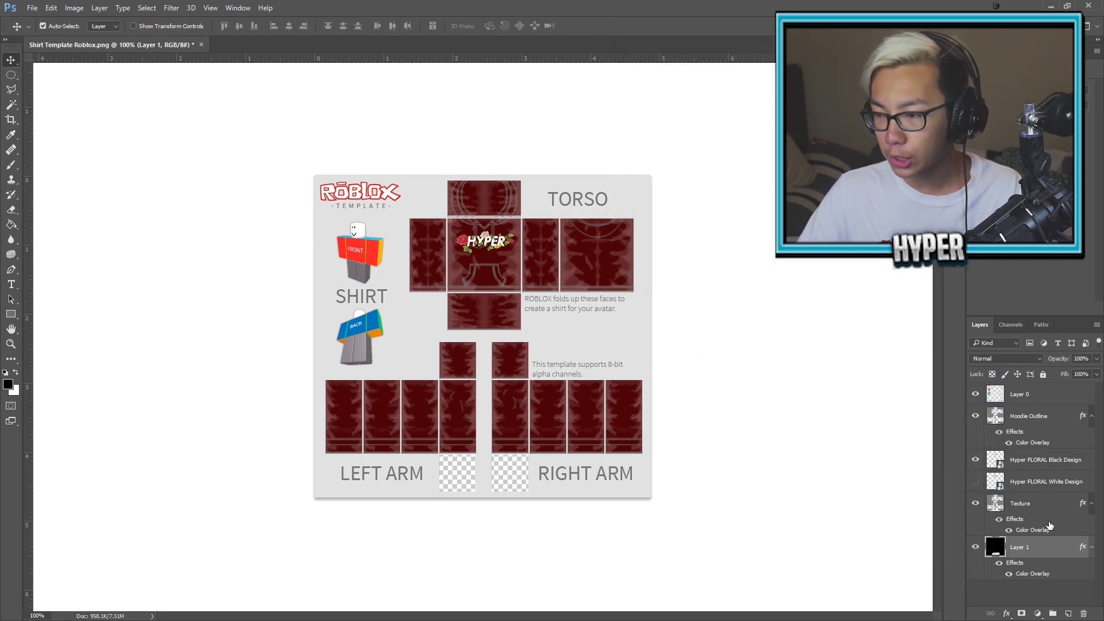
- Turn off the Color Overlay effect on the Texture layer
double_click(1052, 503)
left_click(656, 194)
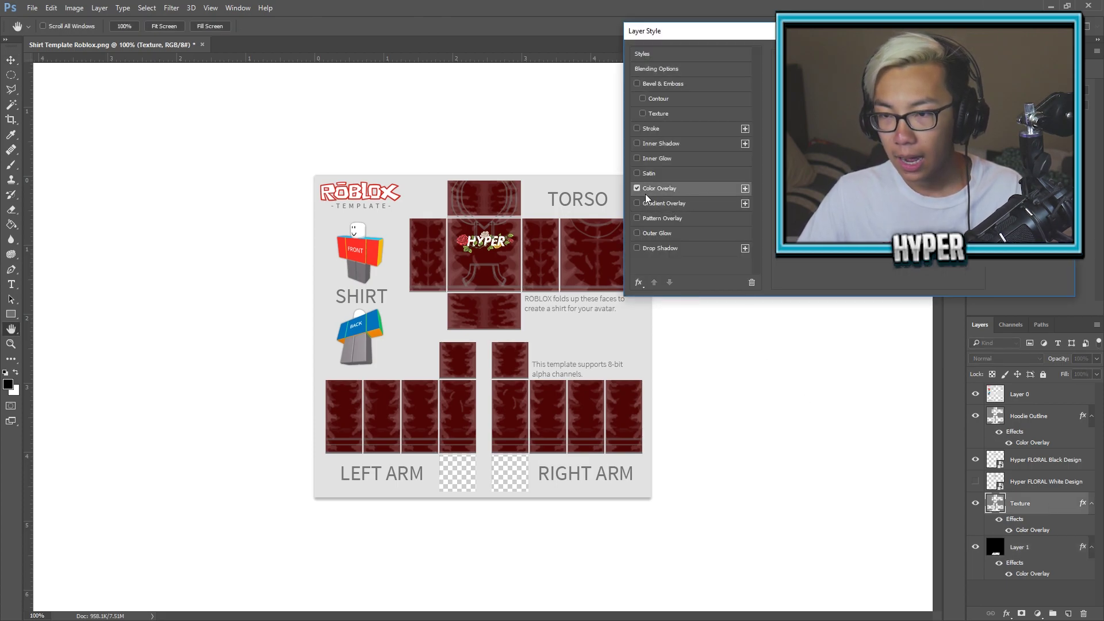
left_click(637, 189)
key("Return")
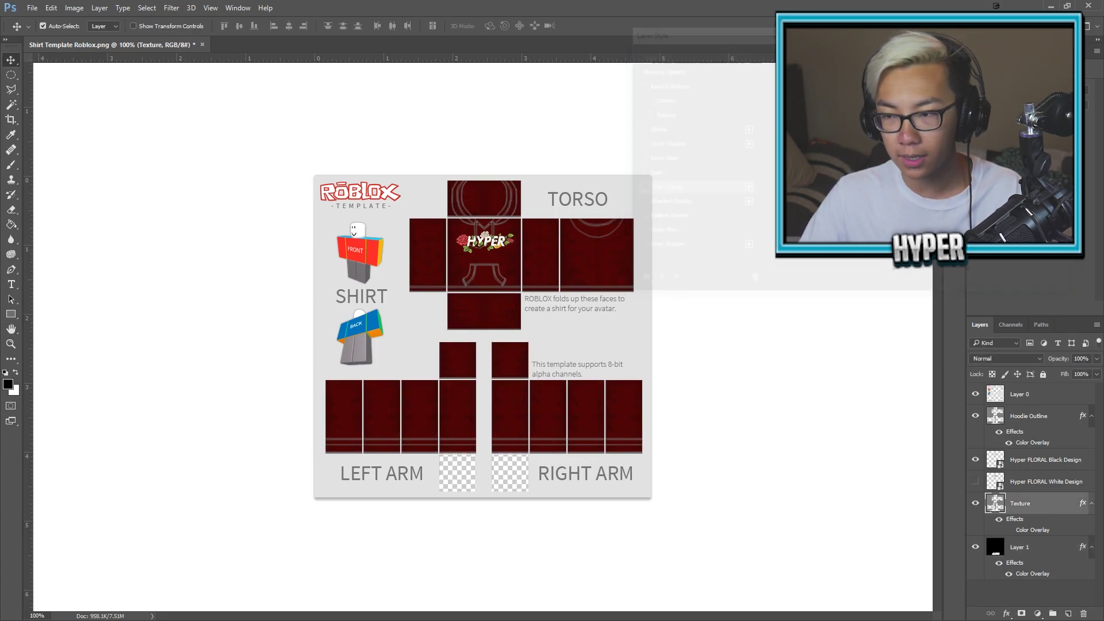
- Try black (000000) as the Hoodie Outline layer's Color Overlay on the maroon hoodie
double_click(1059, 419)
left_click(666, 194)
left_click(914, 81)
left_click_drag(731, 512, 585, 619)
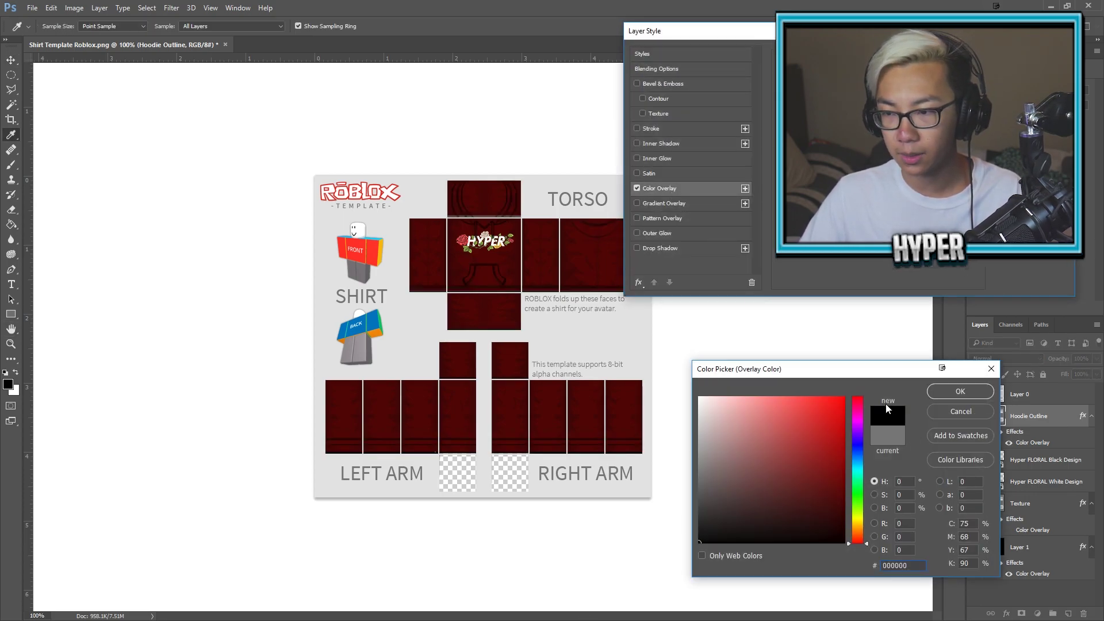
left_click(950, 391)
- Try a dark grey for the Hoodie Outline layer's Color Overlay, slightly darker than 616161
left_click(914, 81)
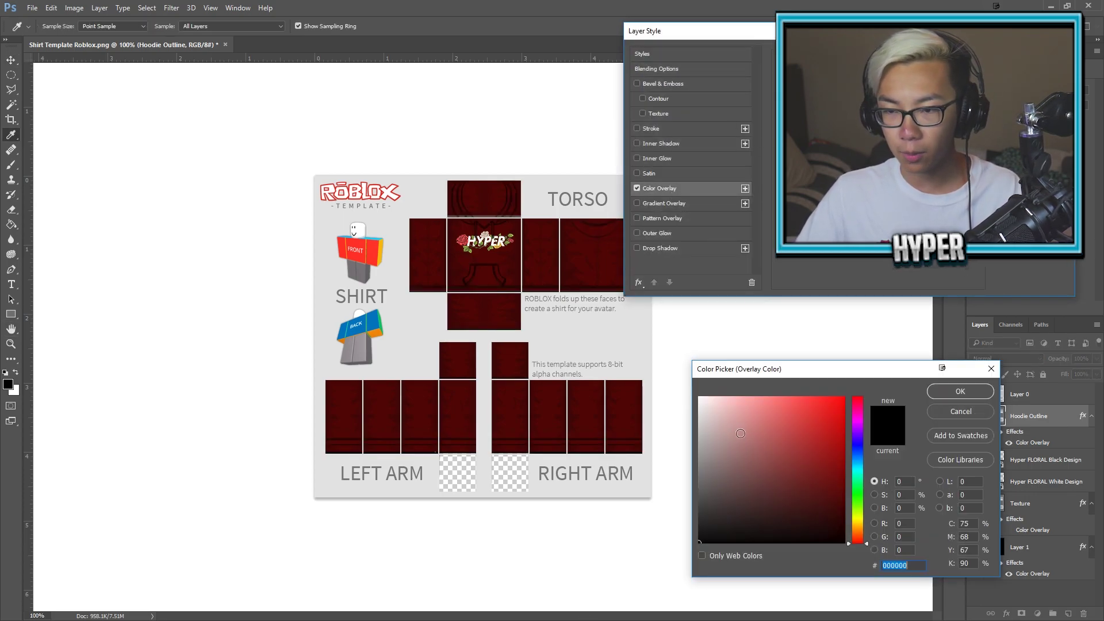
left_click_drag(730, 425, 640, 342)
left_click_drag(731, 460, 662, 570)
left_click(951, 390)
left_click(914, 81)
left_click_drag(712, 508, 694, 487)
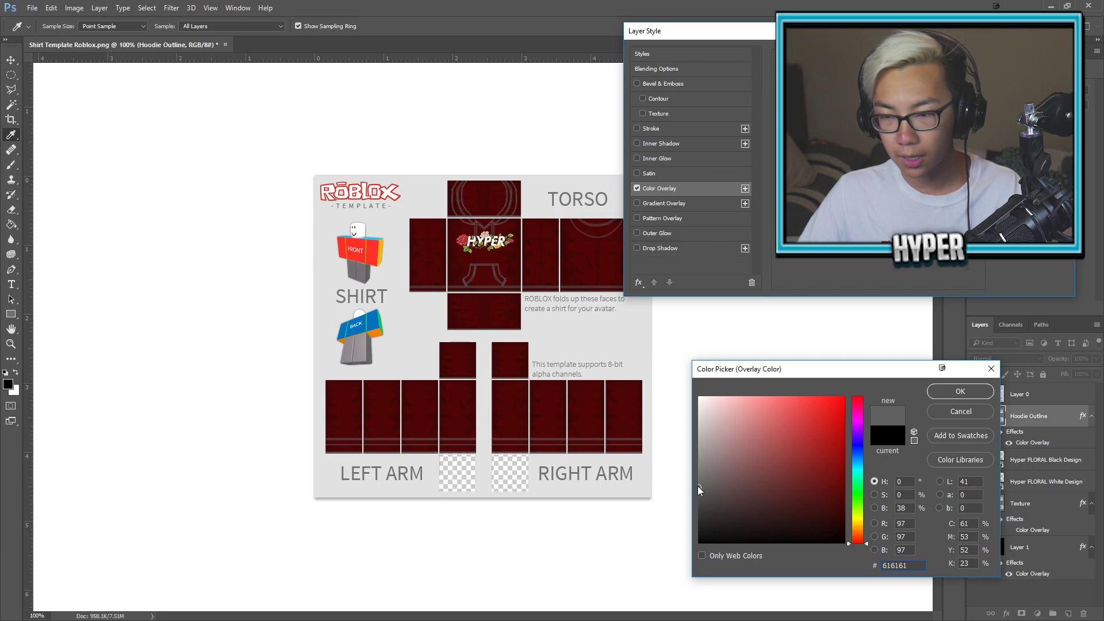
left_click(699, 510)
left_click(945, 391)
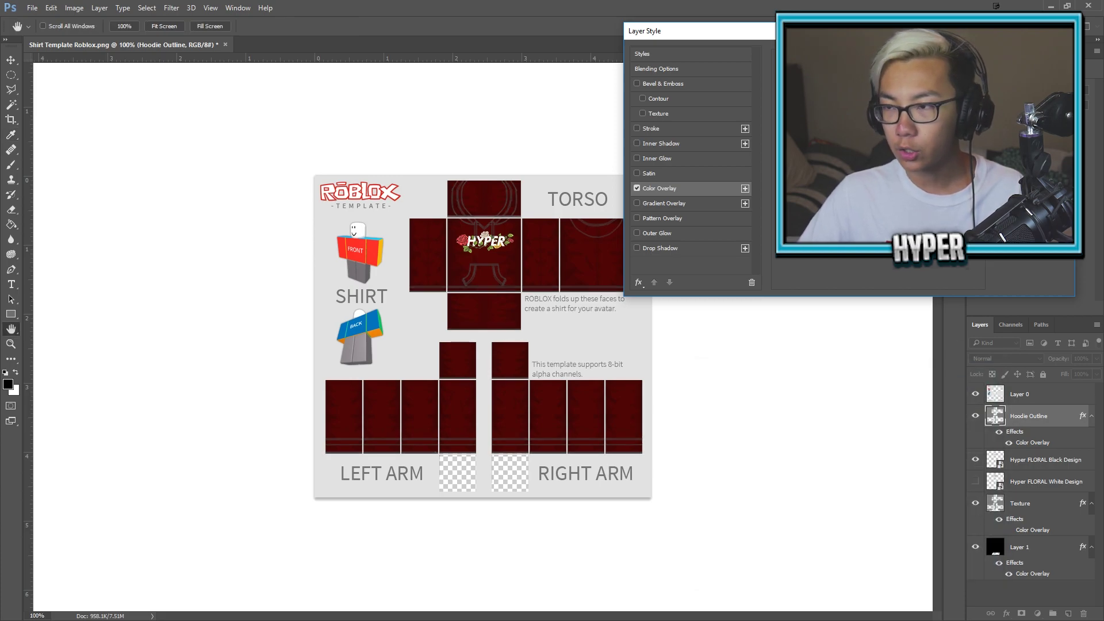
key("Return")
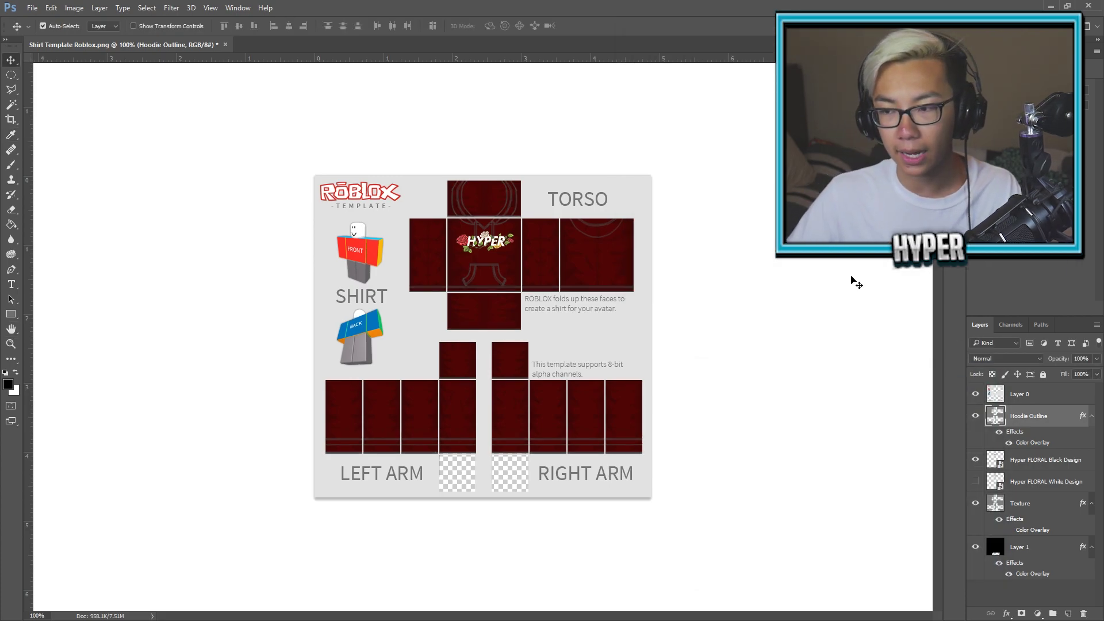
- Set the Hoodie Outline layer's Color Overlay to black (000000)
double_click(1064, 420)
left_click(695, 185)
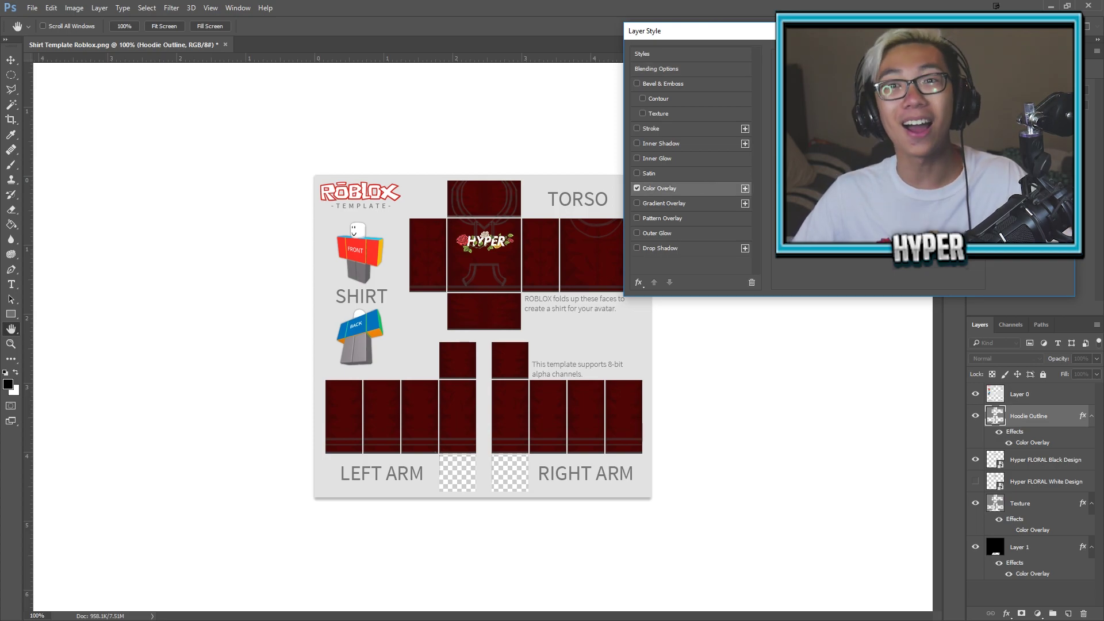
left_click(920, 78)
left_click_drag(770, 509, 657, 567)
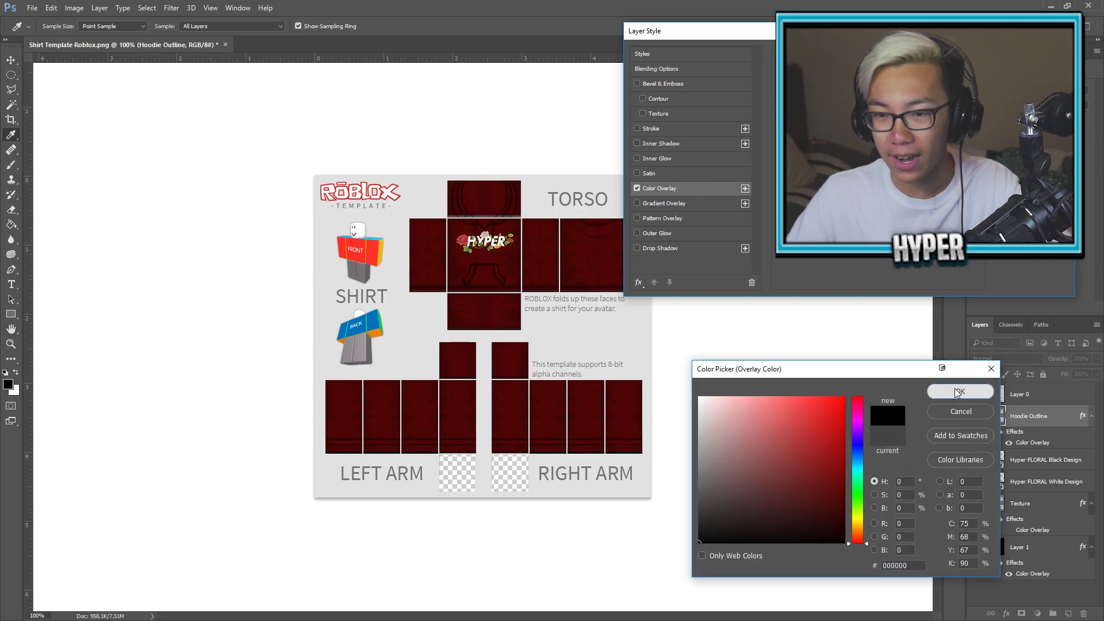
left_click(957, 392)
key("Return")
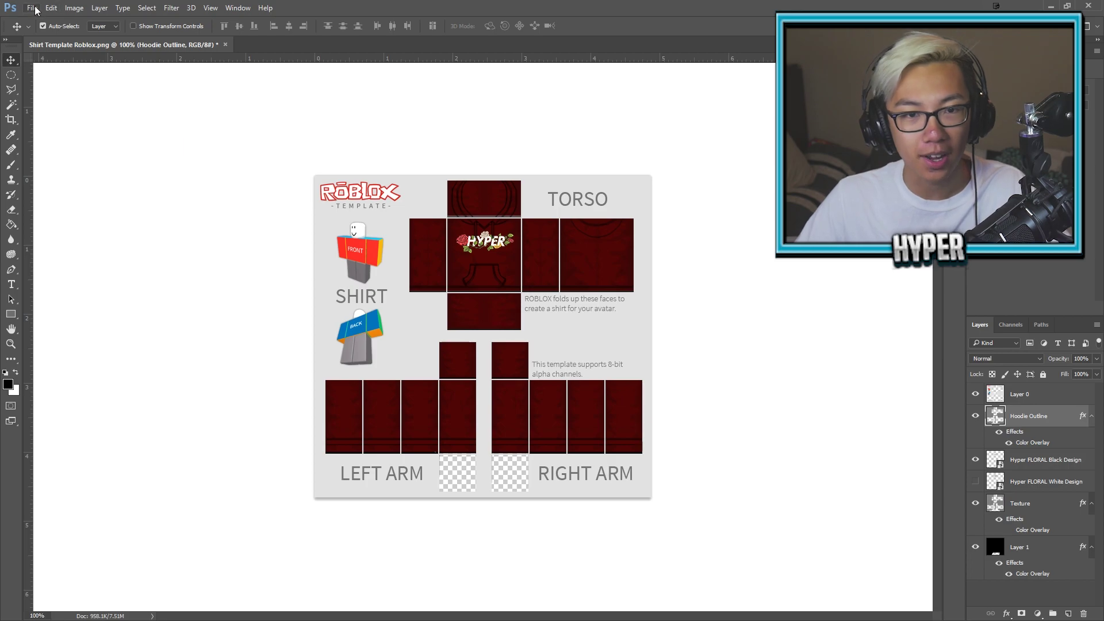
- Save the maroon hoodie as a PNG file named HYPER SHIRT MAROON with smallest compression and no interlacing
left_click(35, 10)
left_click(63, 133)
left_click(673, 442)
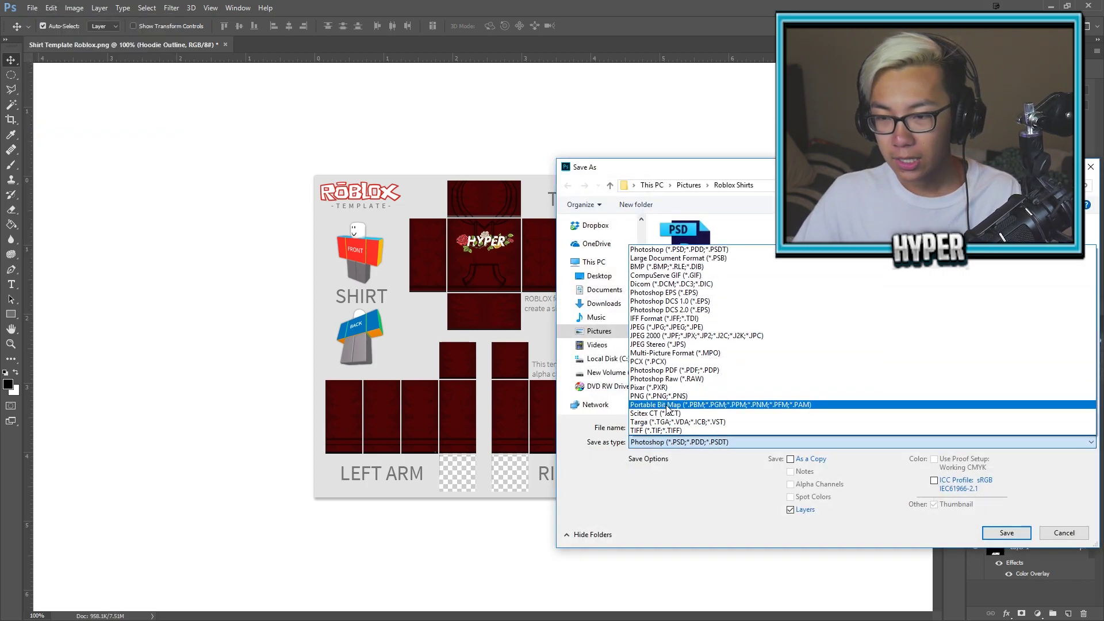
left_click(659, 396)
triple_click(690, 428)
type("HYPER ")
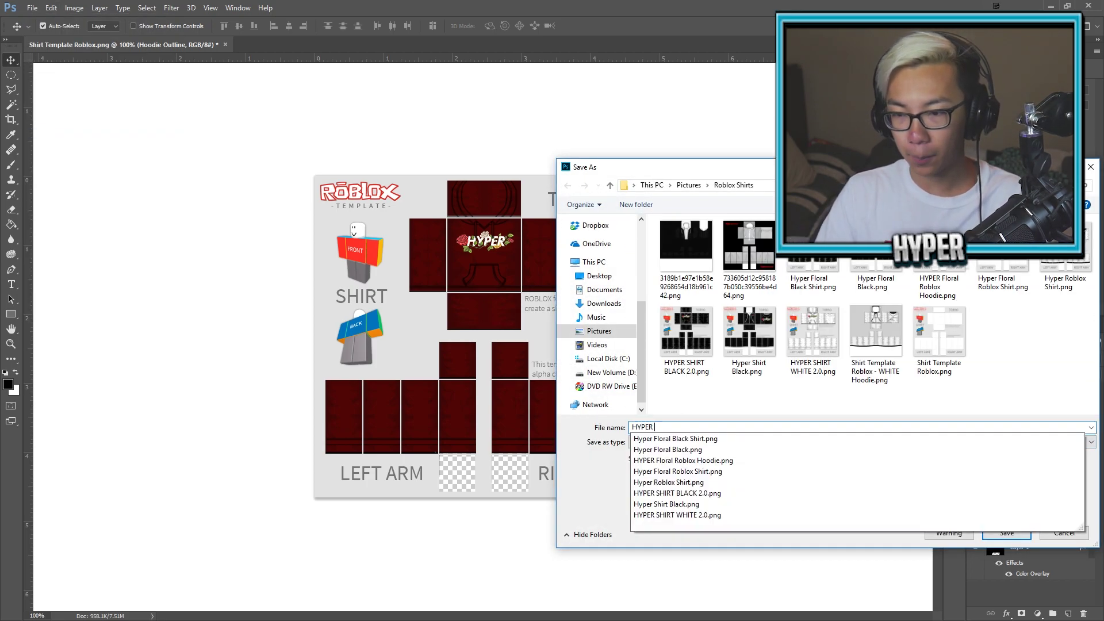
type("SHIRT MAROON")
key("Return")
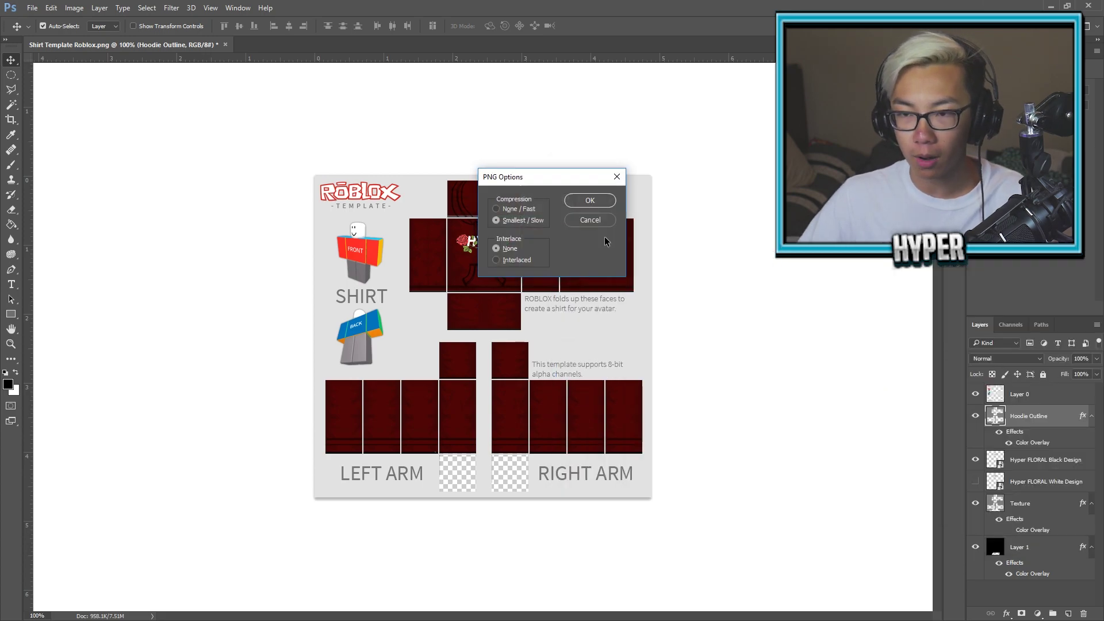
key("Return")
left_click(1046, 551)
double_click(1046, 552)
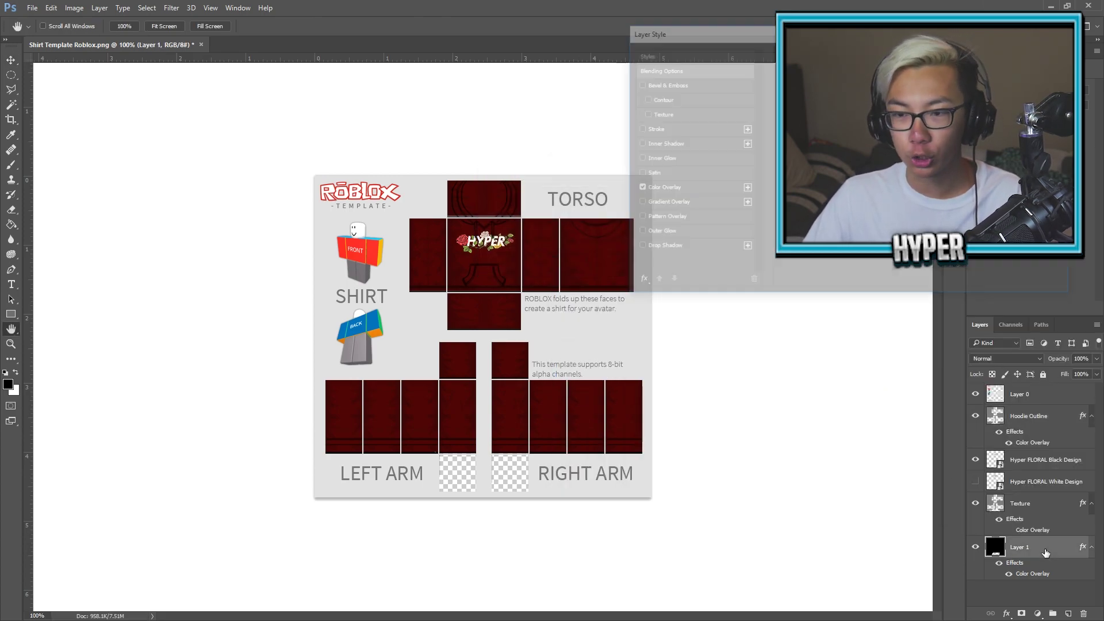
left_click(916, 75)
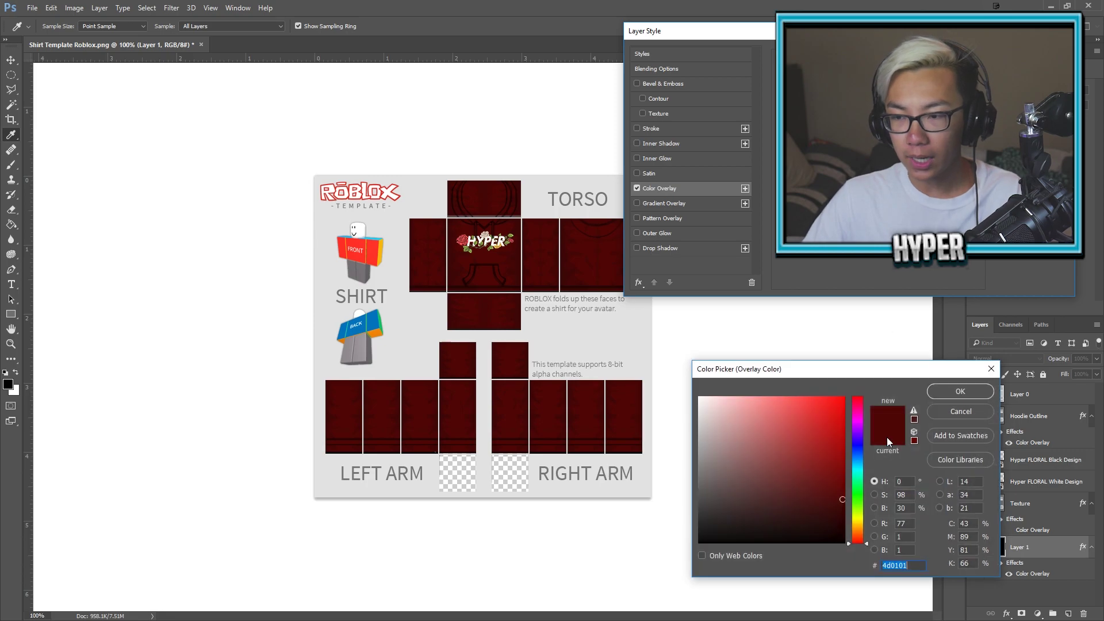
left_click(959, 393)
left_click(1029, 53)
- Hide the Hyper FLORAL Black Design logo and show the Hyper FLORAL White Design logo instead
left_click(975, 460)
left_click(976, 481)
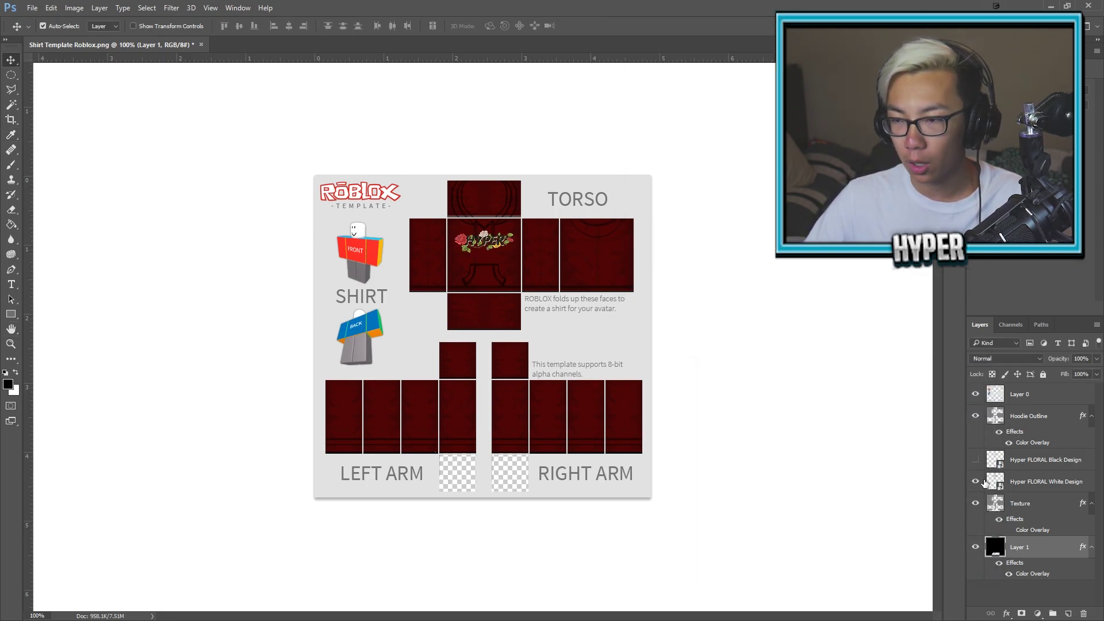
- Try cyan and magenta for Layer 1's Color Overlay, then apply golden yellow (ffd200)
double_click(1068, 557)
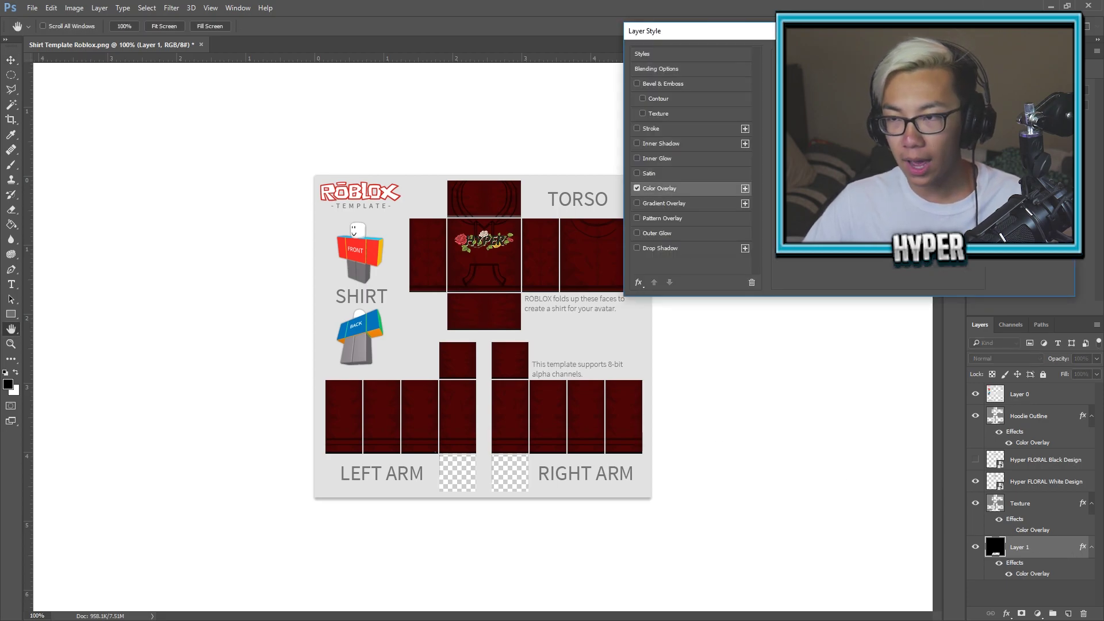
left_click(921, 77)
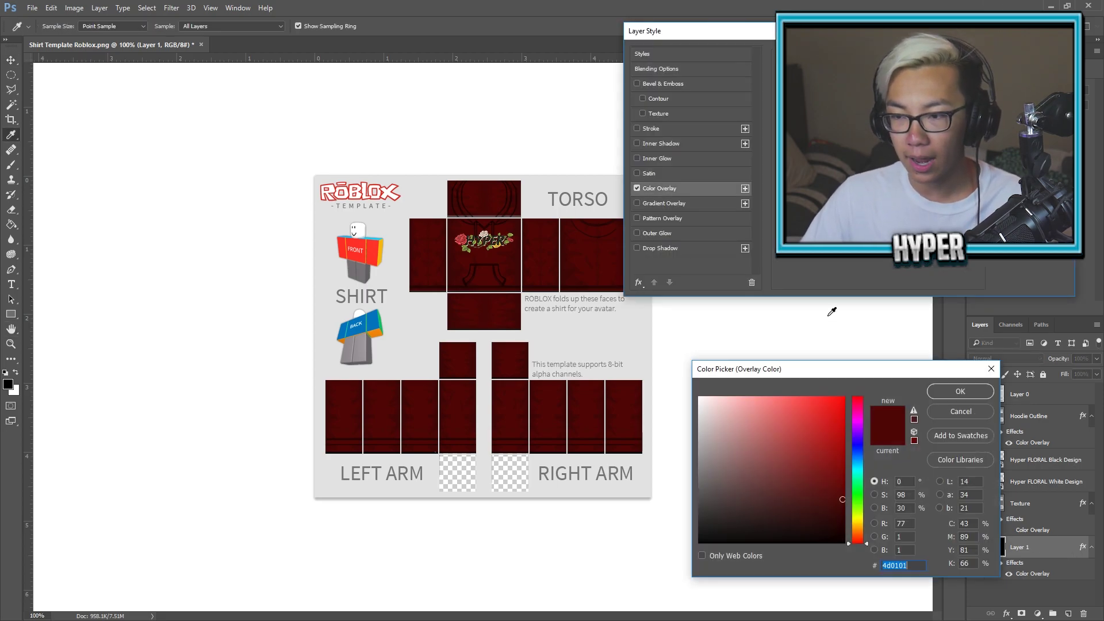
left_click(859, 445)
left_click(859, 465)
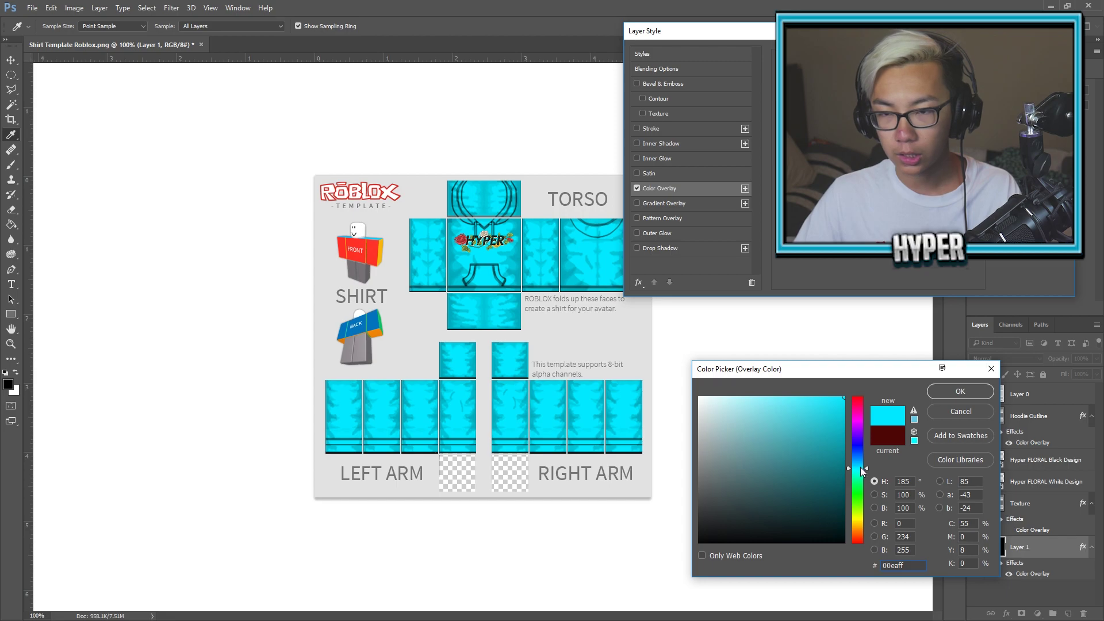
left_click(860, 423)
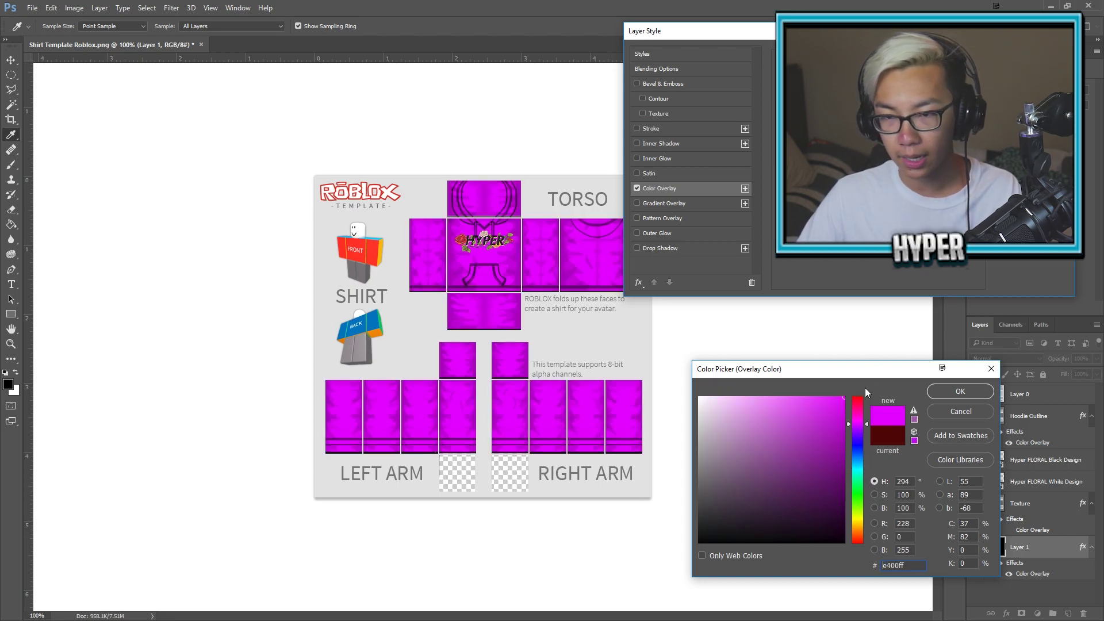
left_click(854, 523)
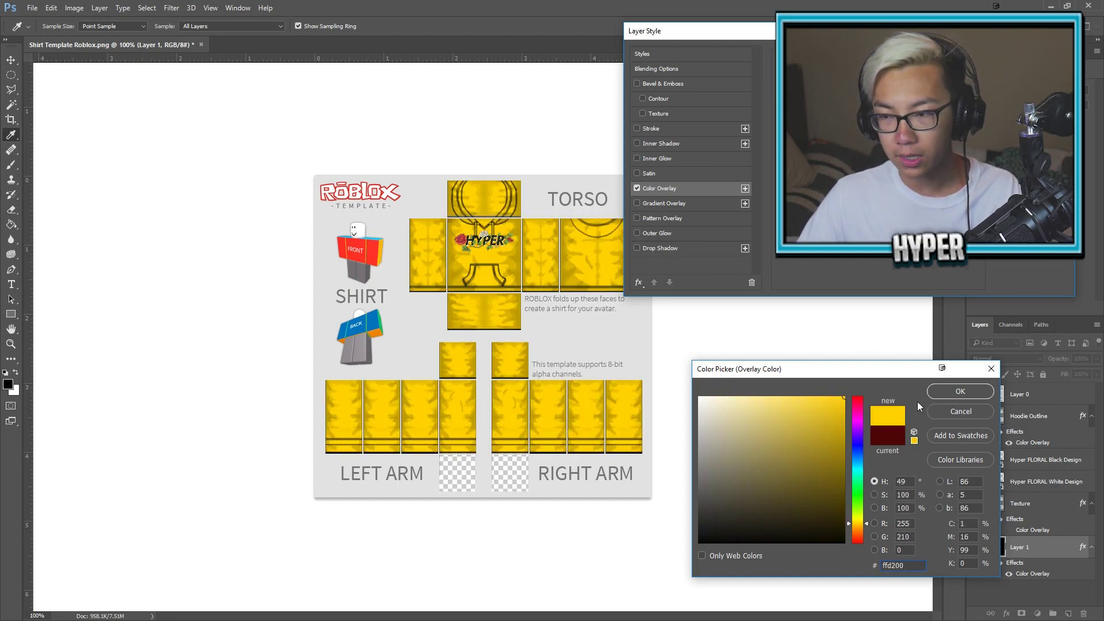
left_click(961, 391)
left_click(1030, 55)
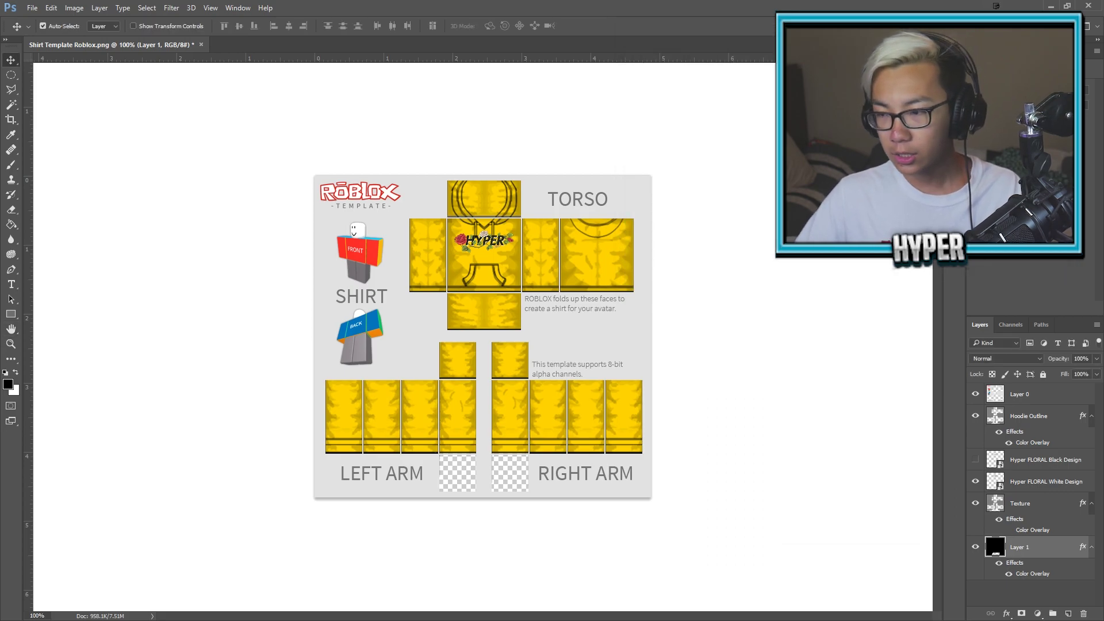
- Nudge the Hyper FLORAL White Design logo two steps to the right and one step down on the chest
left_click(1011, 487)
key("Right")
key("Right")
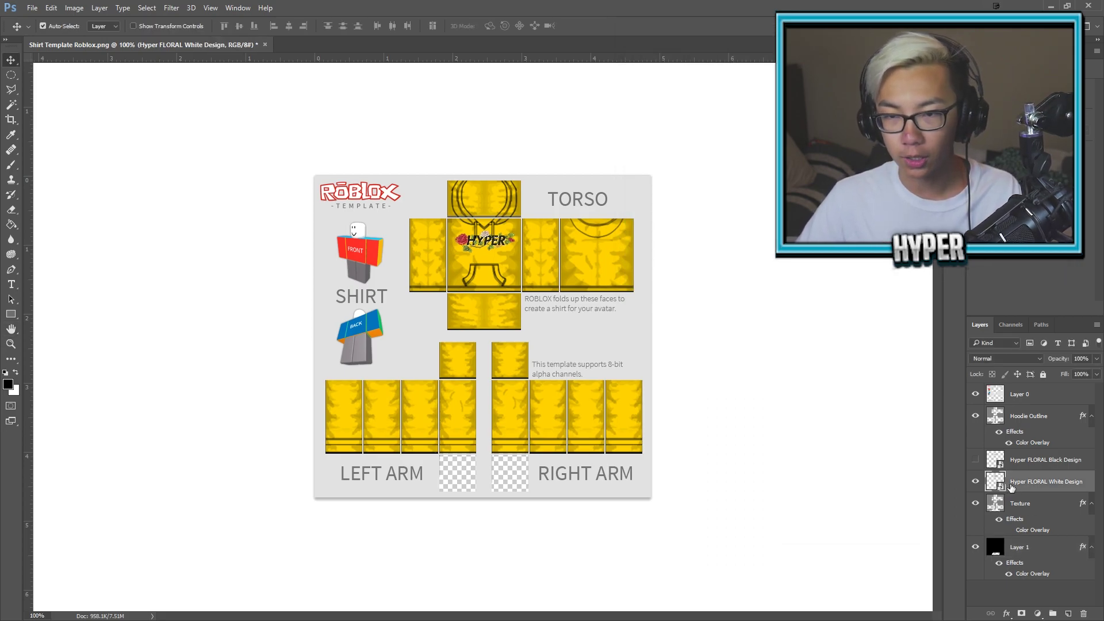
key("Down")
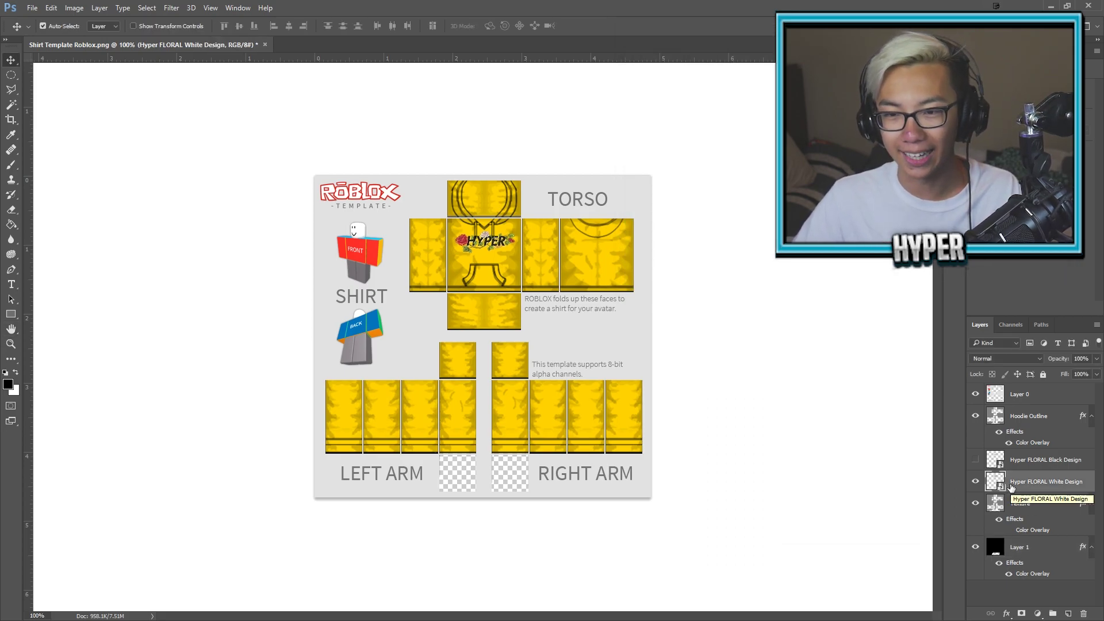
- Try other hues for Layer 1's Color Overlay, including orange (ffa800), and settle on bright yellow
left_click(1059, 544)
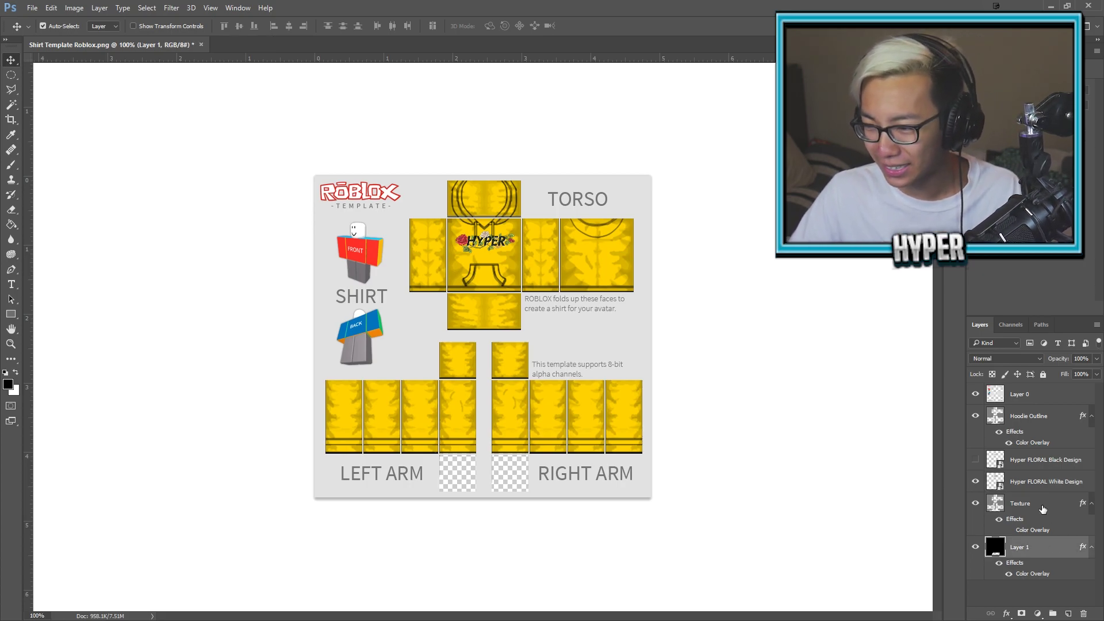
double_click(1054, 551)
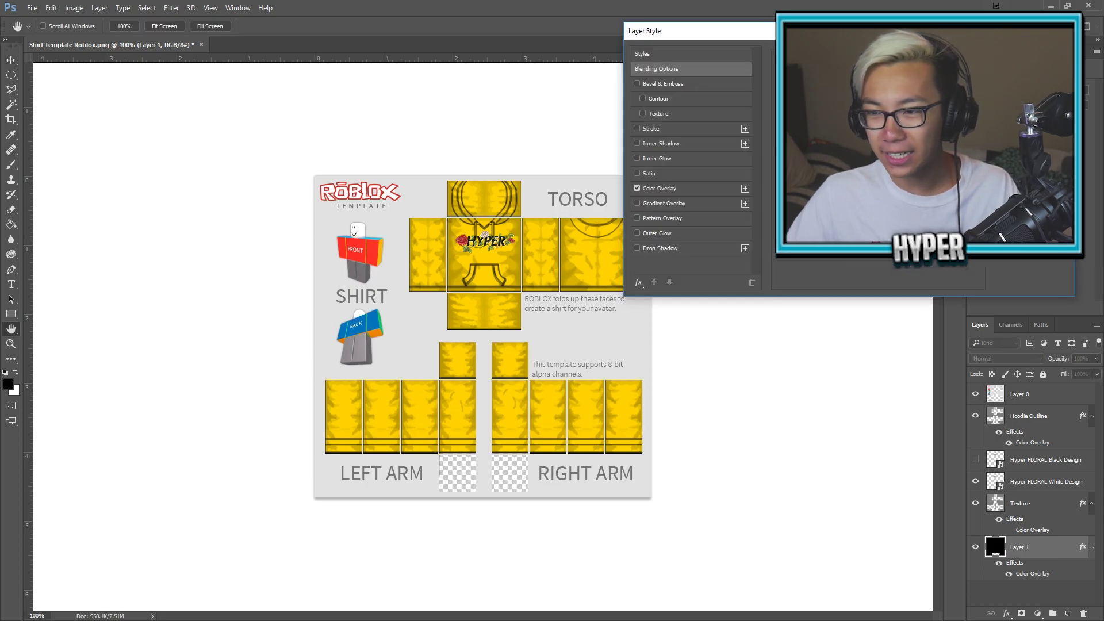
left_click(679, 190)
left_click(926, 78)
mouse_move(837, 420)
left_mouse_down()
mouse_move(829, 488)
mouse_move(857, 502)
mouse_move(837, 467)
mouse_move(845, 396)
mouse_move(861, 398)
mouse_move(861, 527)
left_mouse_up()
left_click(845, 499)
left_click(858, 468)
left_click(858, 419)
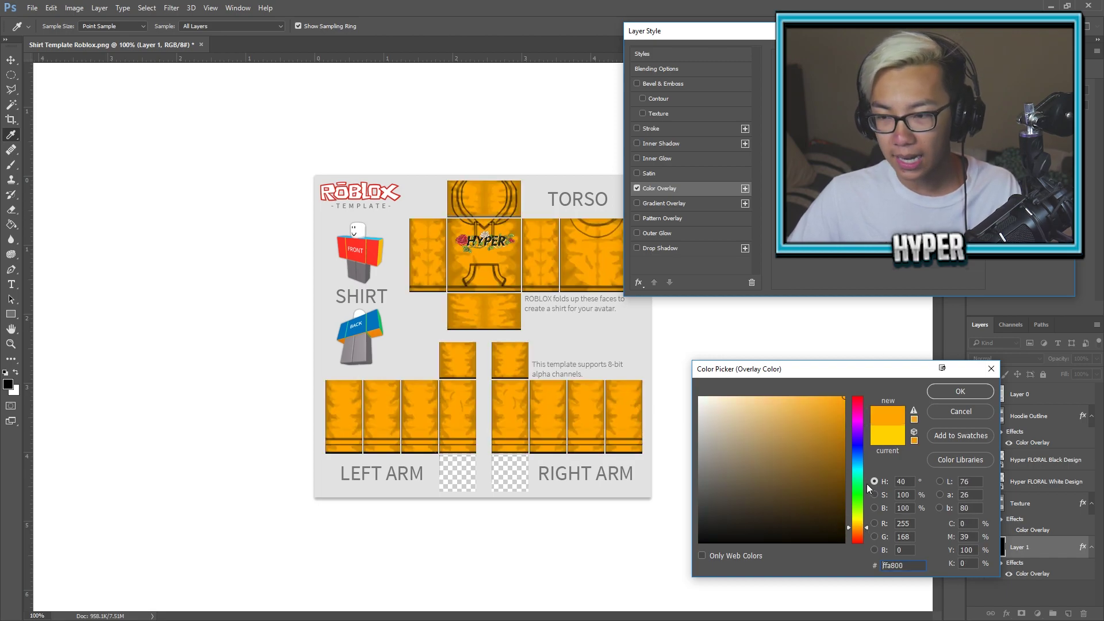
left_click(969, 396)
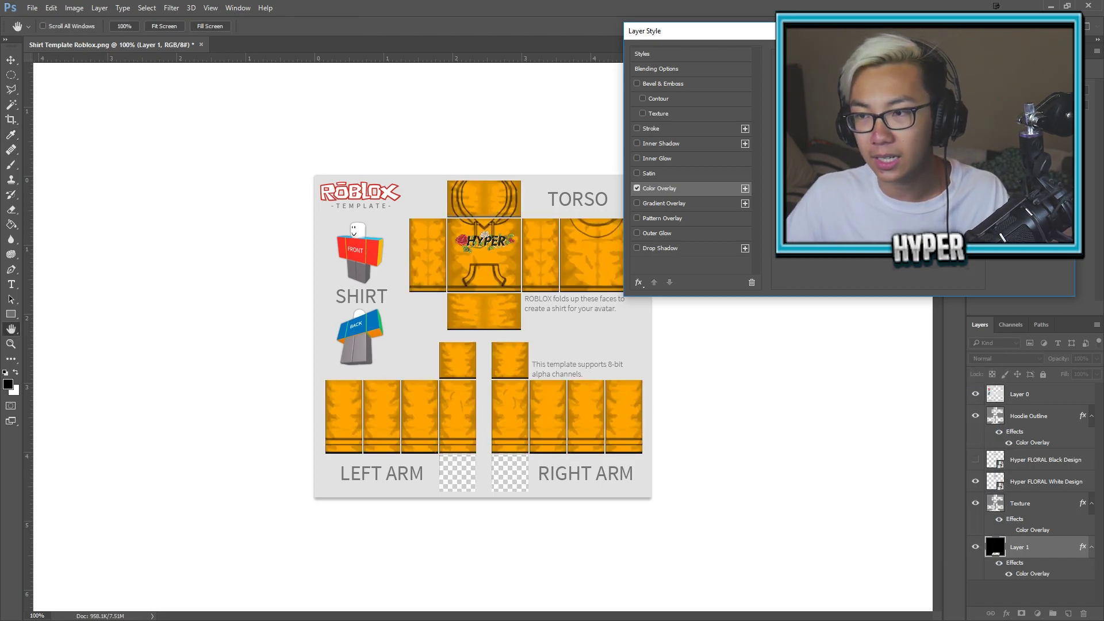
left_click(889, 83)
left_click(859, 518)
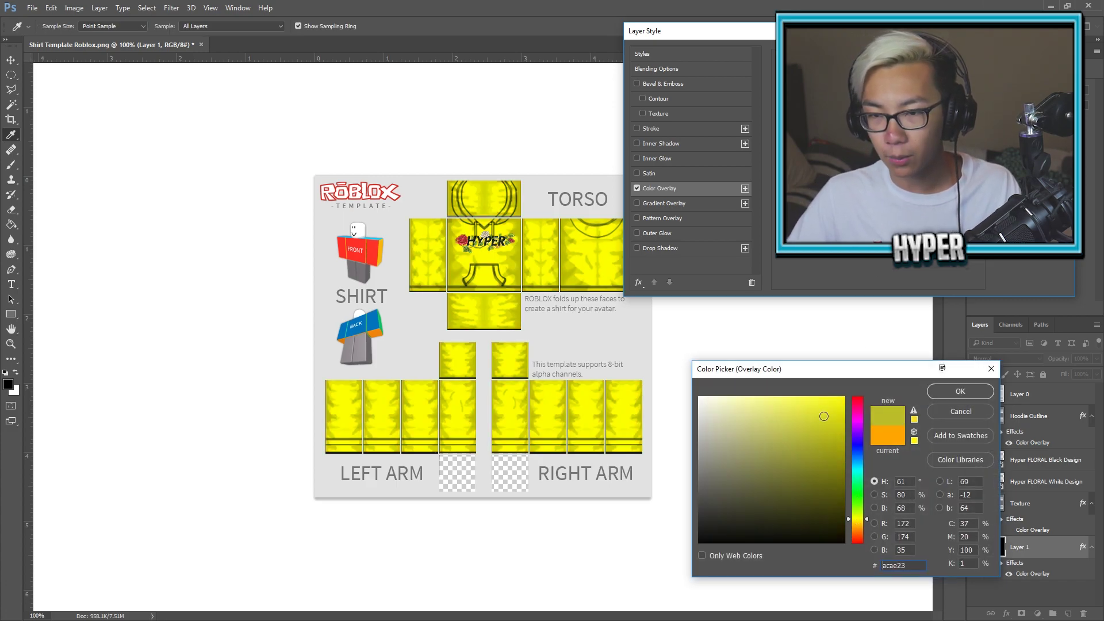
left_click(946, 391)
left_click(1030, 54)
- Compare the Hyper FLORAL Black Design and White Design logos on the yellow hoodie, keeping the White Design shown
left_click(975, 481)
left_click(976, 460)
left_click(976, 460)
left_click(976, 482)
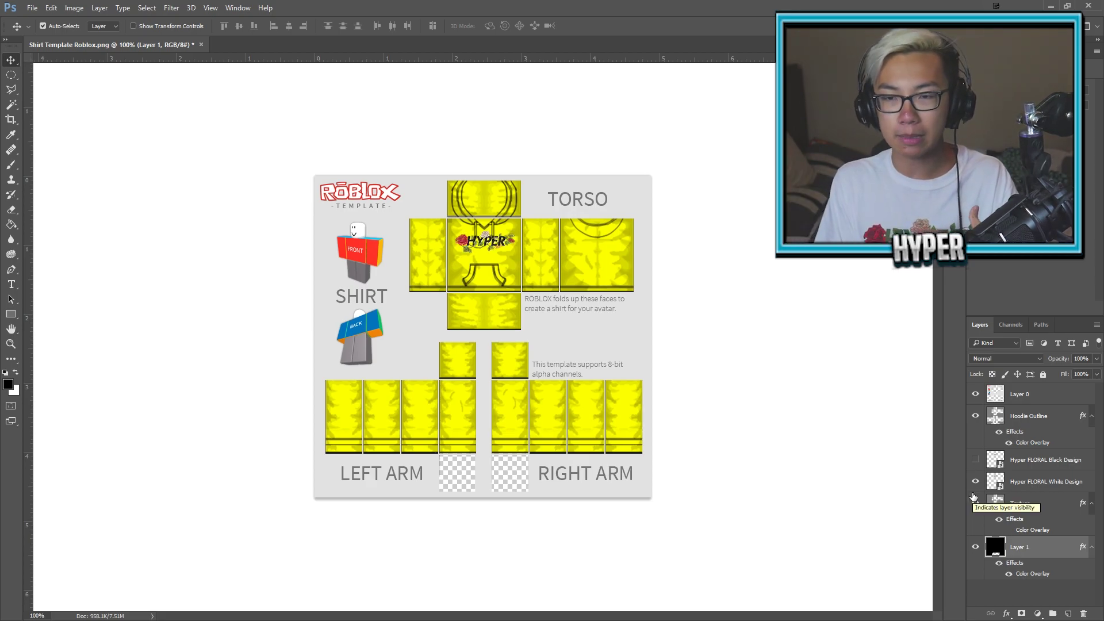
- Save the layered yellow hoodie design as Photoshop file Shirt Template Roblox.psd in the Roblox Shirts folder
left_click(745, 286)
key("ctrl+shift+s")
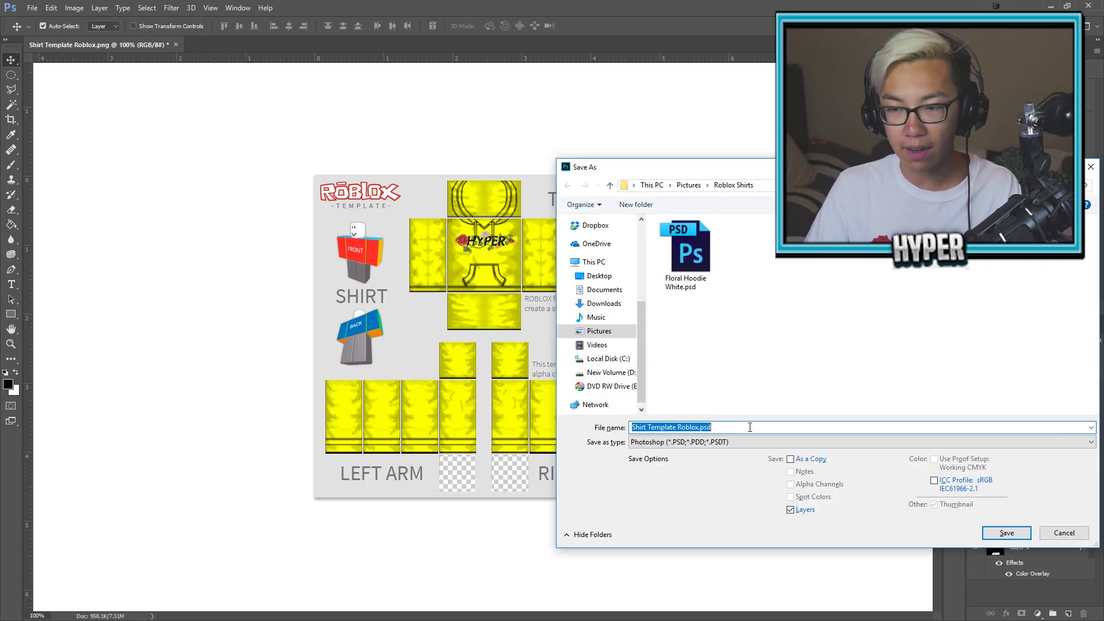
key("Return")
key("Return")
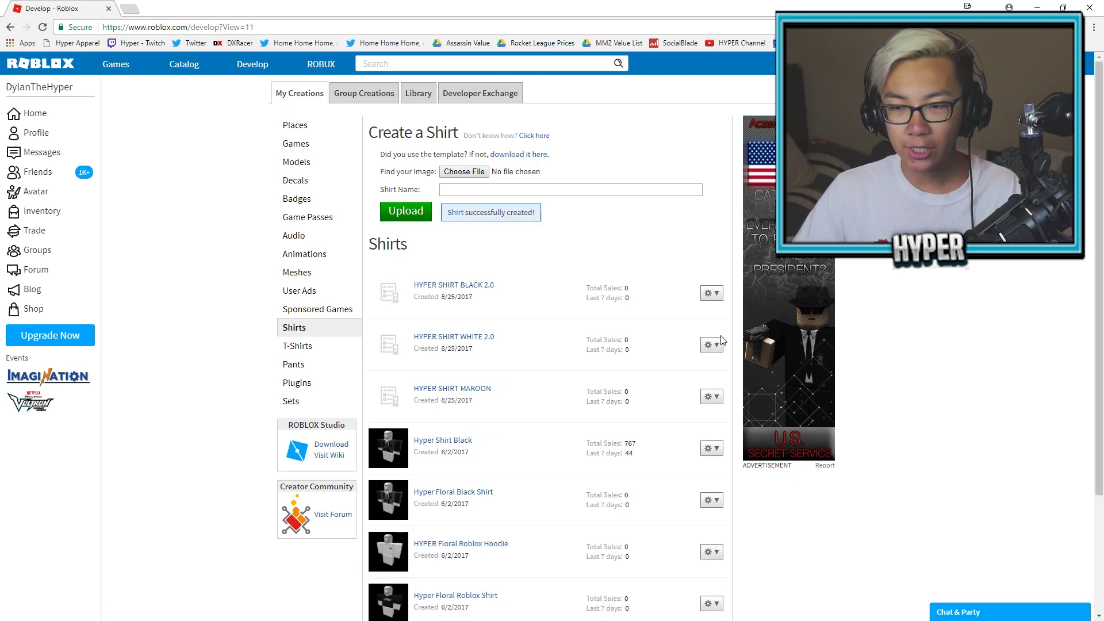
- On the Roblox Develop page in Chrome, review the uploaded HYPER shirts and view the HYPER SHIRT BLACK 2.0 item page in a separate tab
scroll(661, 345, "down", 1)
left_click_drag(661, 353, 553, 244)
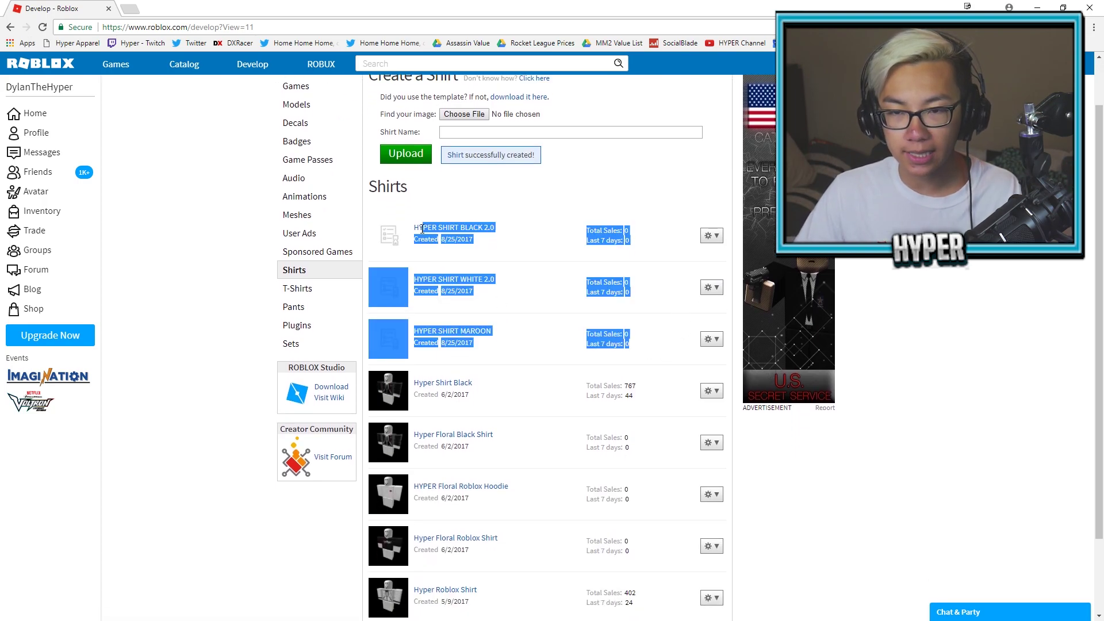
left_click(553, 245)
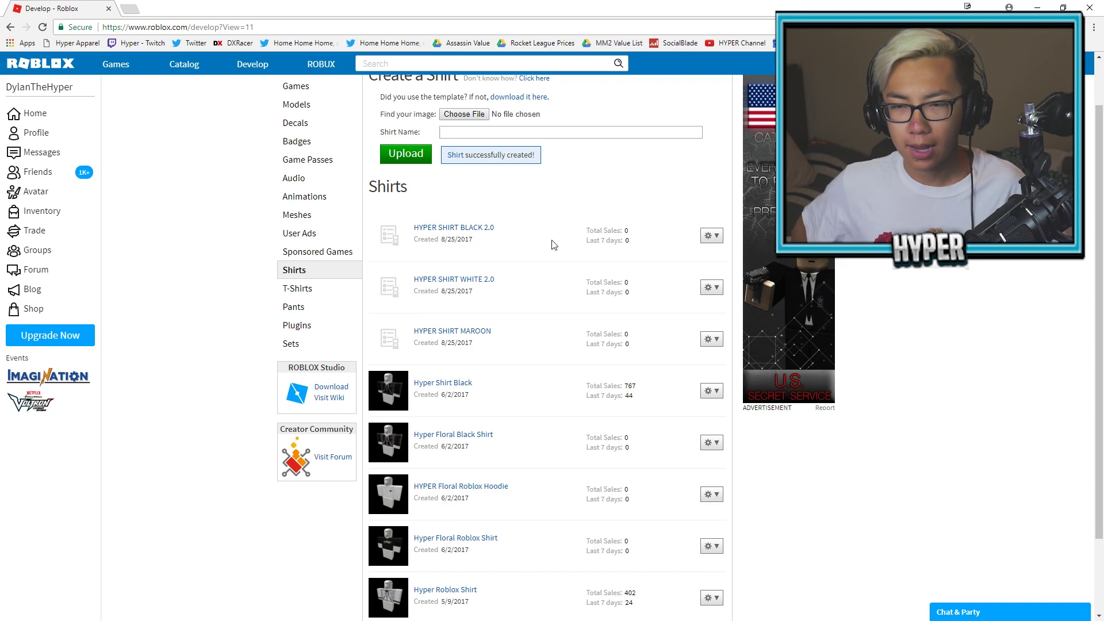
middle_click(455, 228)
left_click(172, 7)
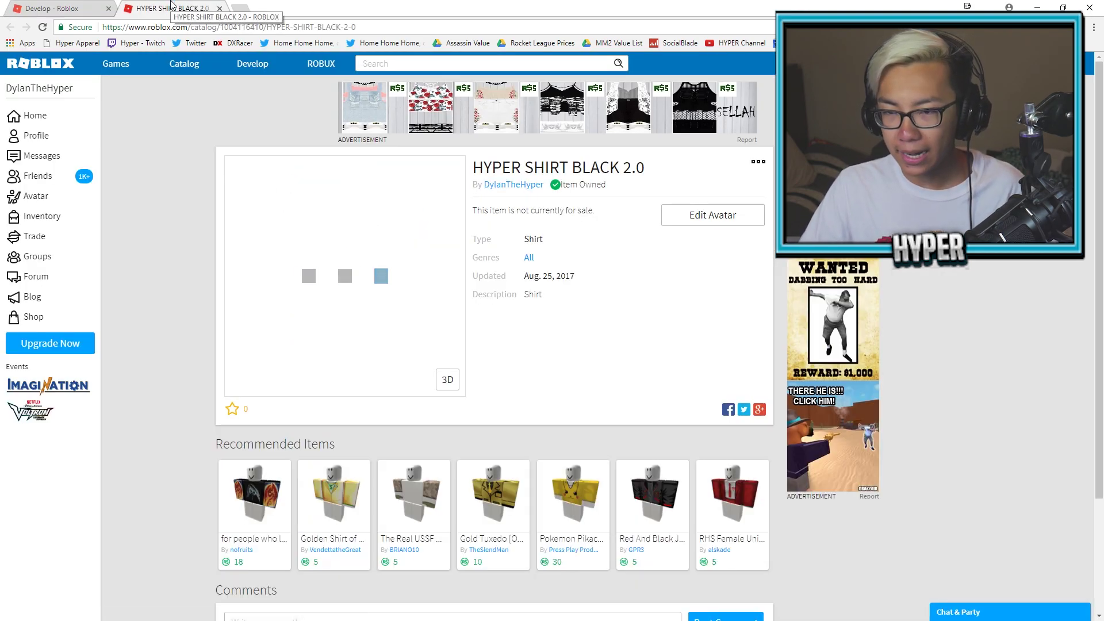
left_click(220, 8)
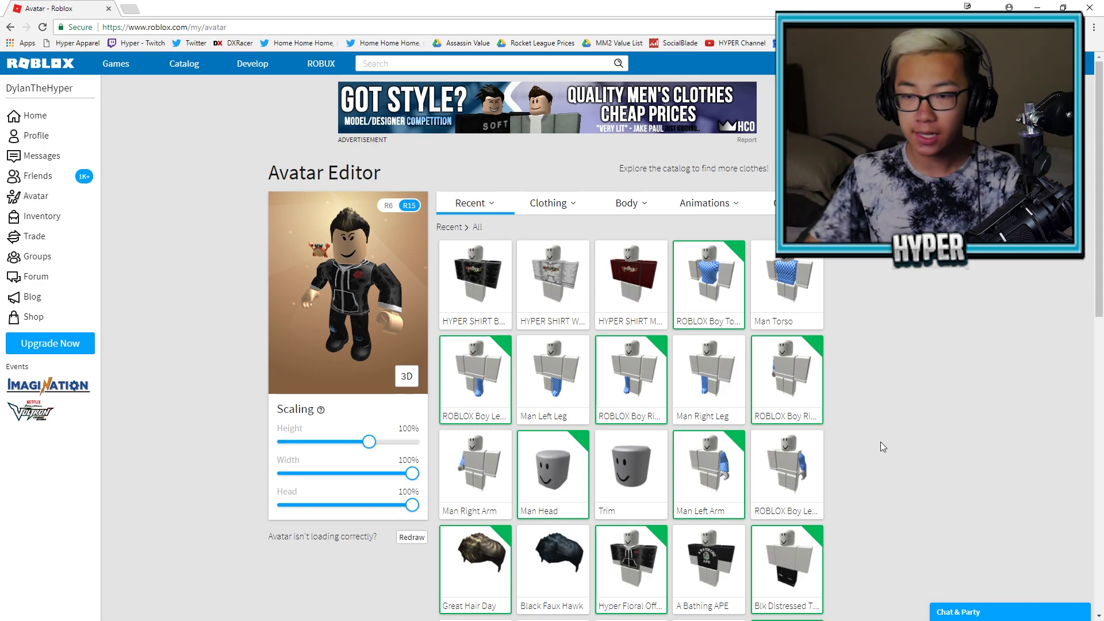
- Put the maroon HYPER shirt on the avatar and inspect it by rotating the preview in 3D
left_click(632, 293)
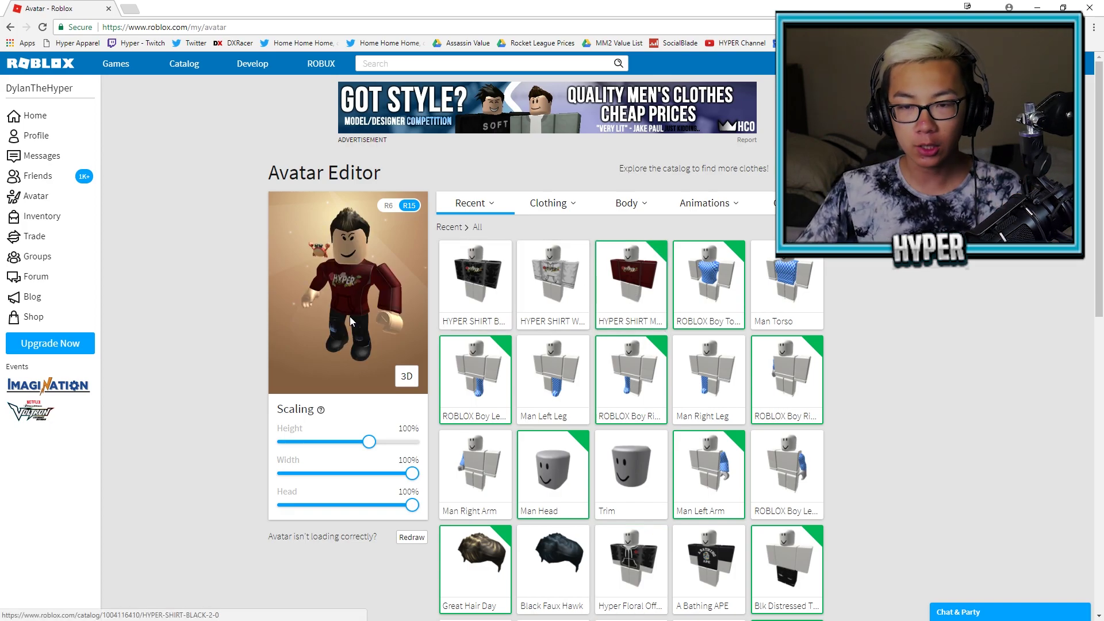
left_click(406, 378)
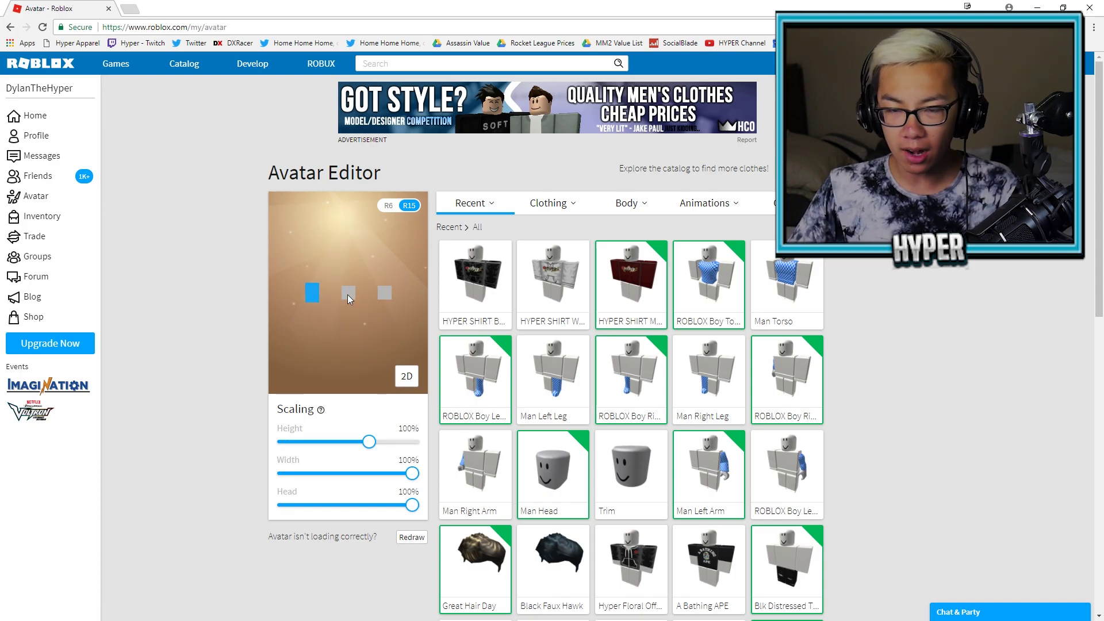
mouse_move(371, 295)
left_mouse_down()
mouse_move(382, 285)
mouse_move(366, 296)
mouse_move(326, 288)
mouse_move(357, 298)
left_mouse_up()
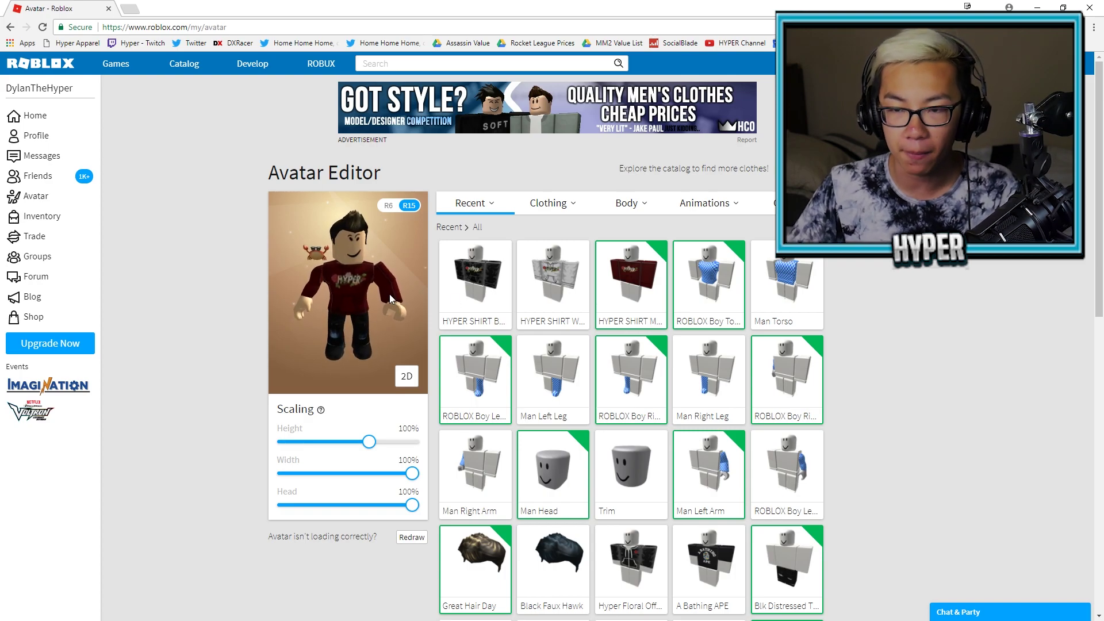
- Dress the avatar in the white HYPER shirt, inspect it in the 3D preview, and equip ROBLOX Boy Left Arm
left_click(567, 276)
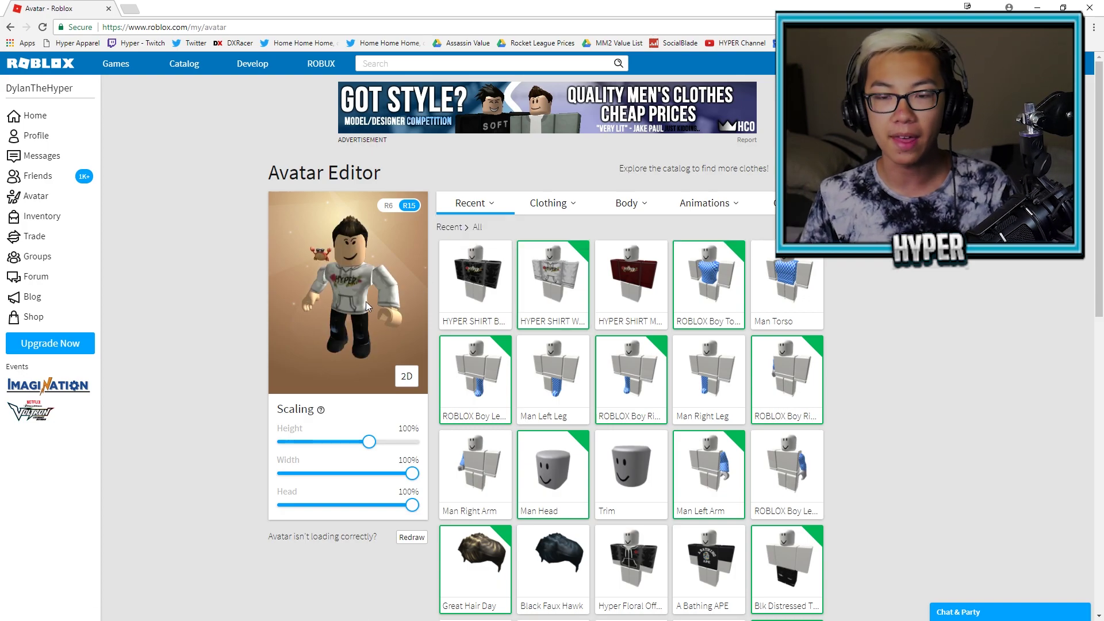
left_click_drag(365, 302, 355, 277)
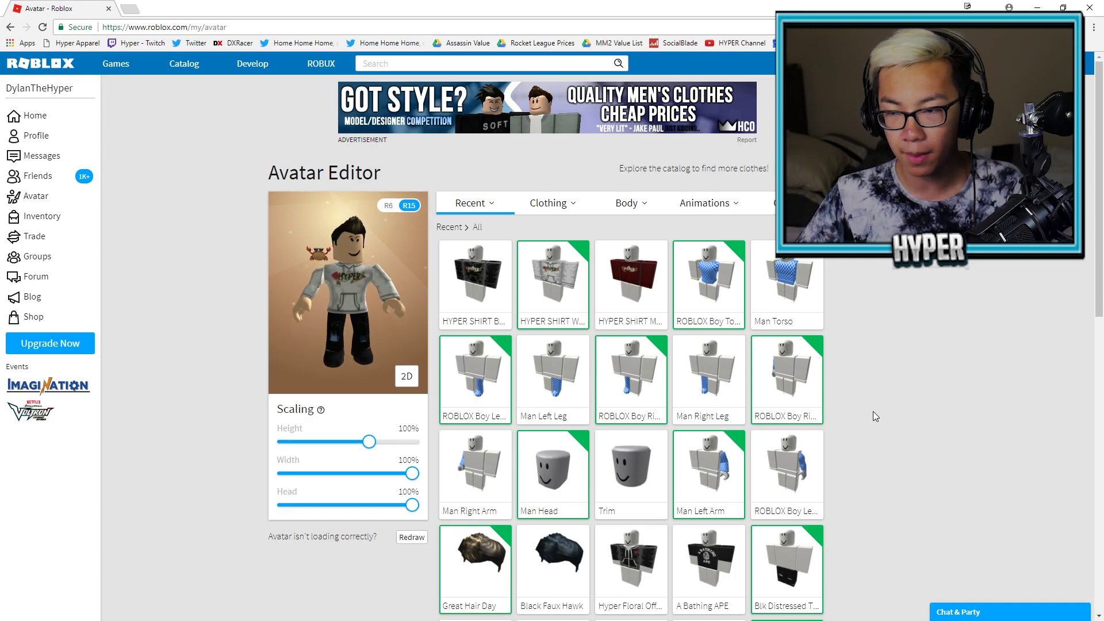
scroll(873, 412, "down", 1)
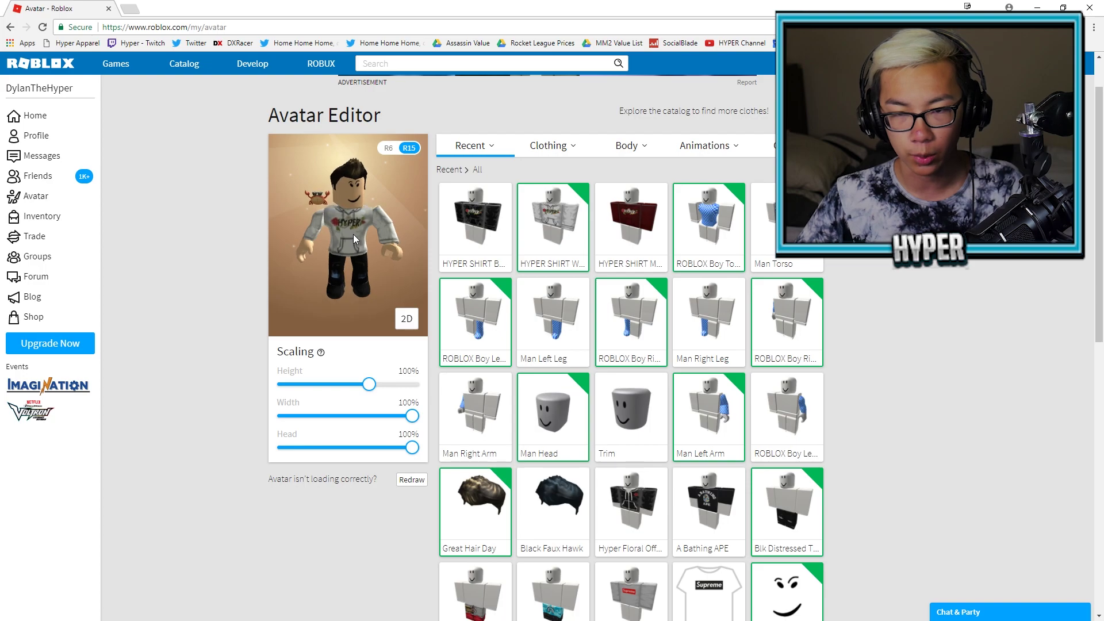
scroll(892, 321, "down", 1)
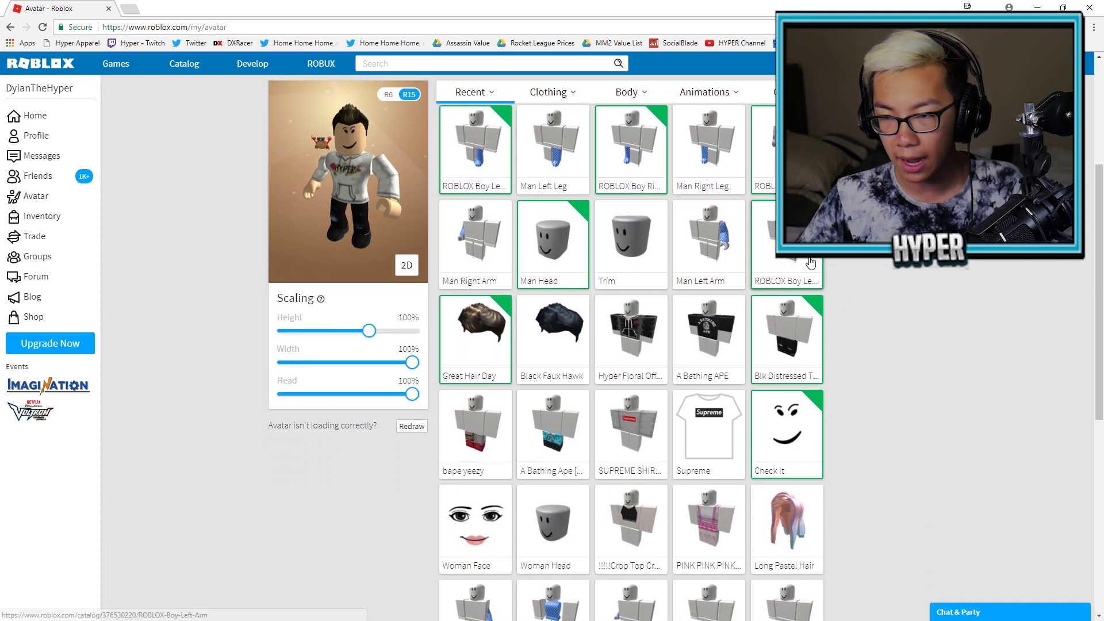